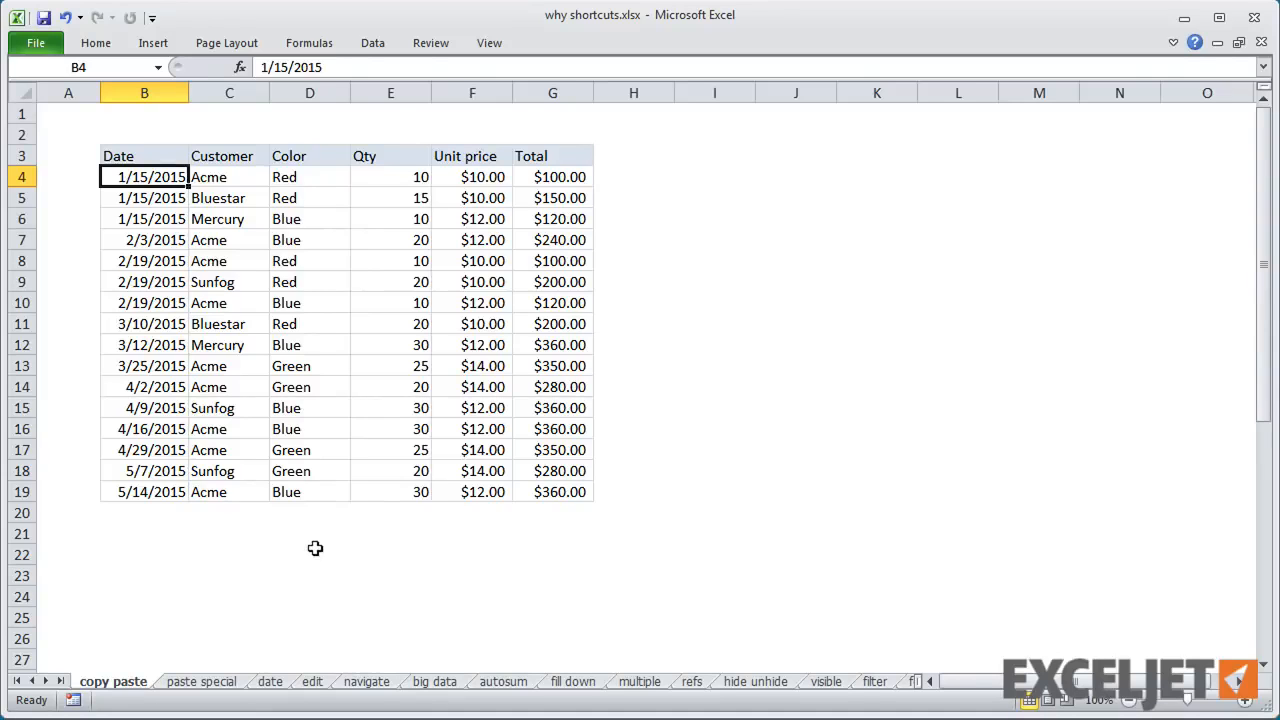
Step: Copy the whole order table B3:G19 and paste it at cell I3 twice, undoing each paste
key(ctrl+a)
key(ctrl+c)
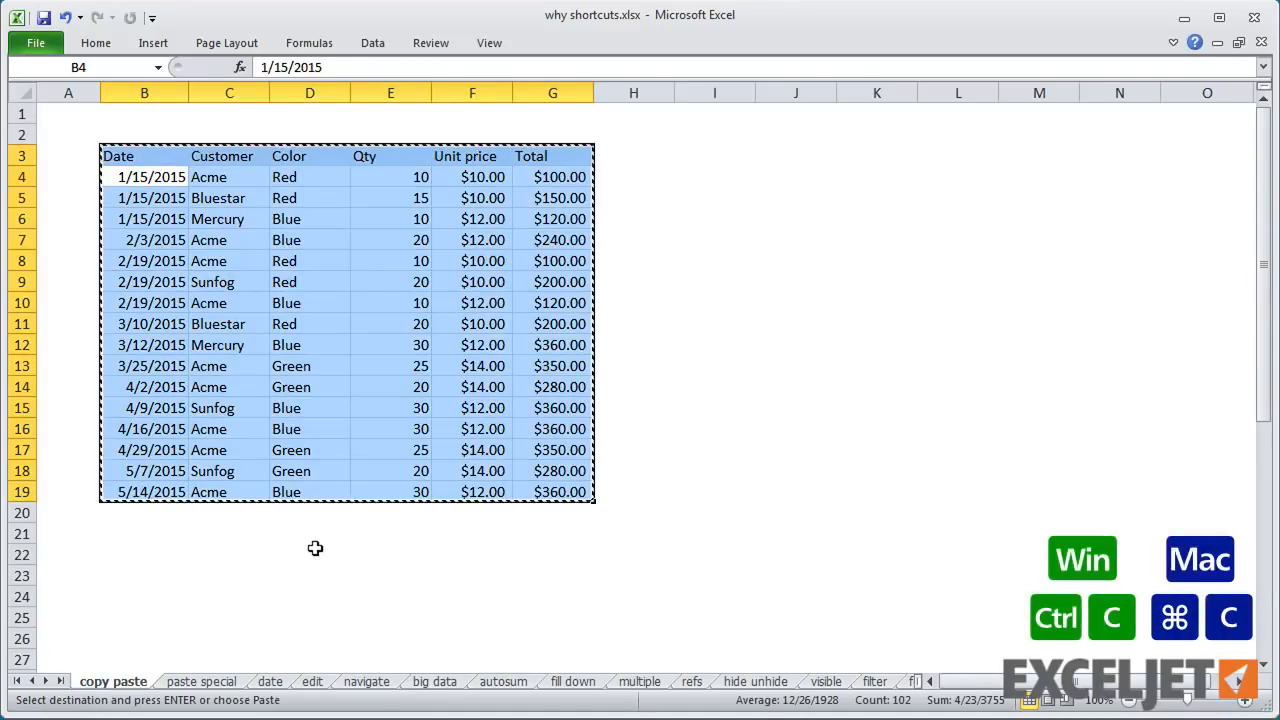
click(700, 157)
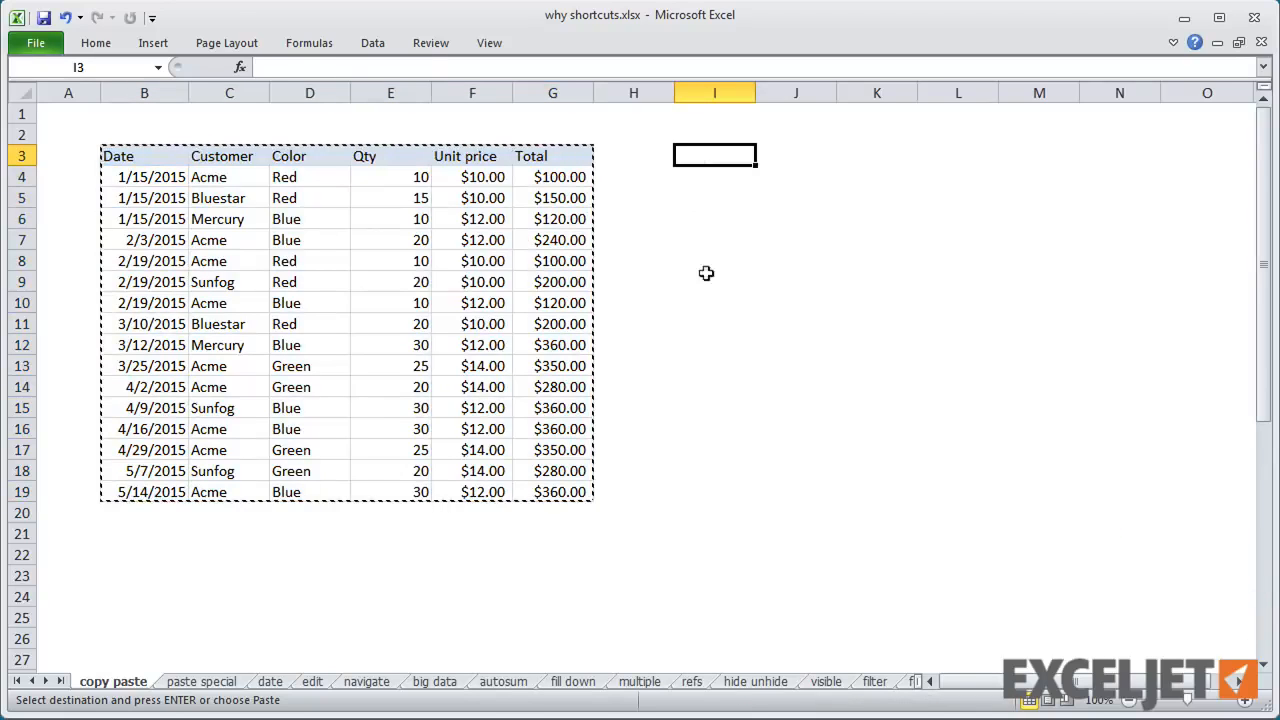
key(ctrl+v)
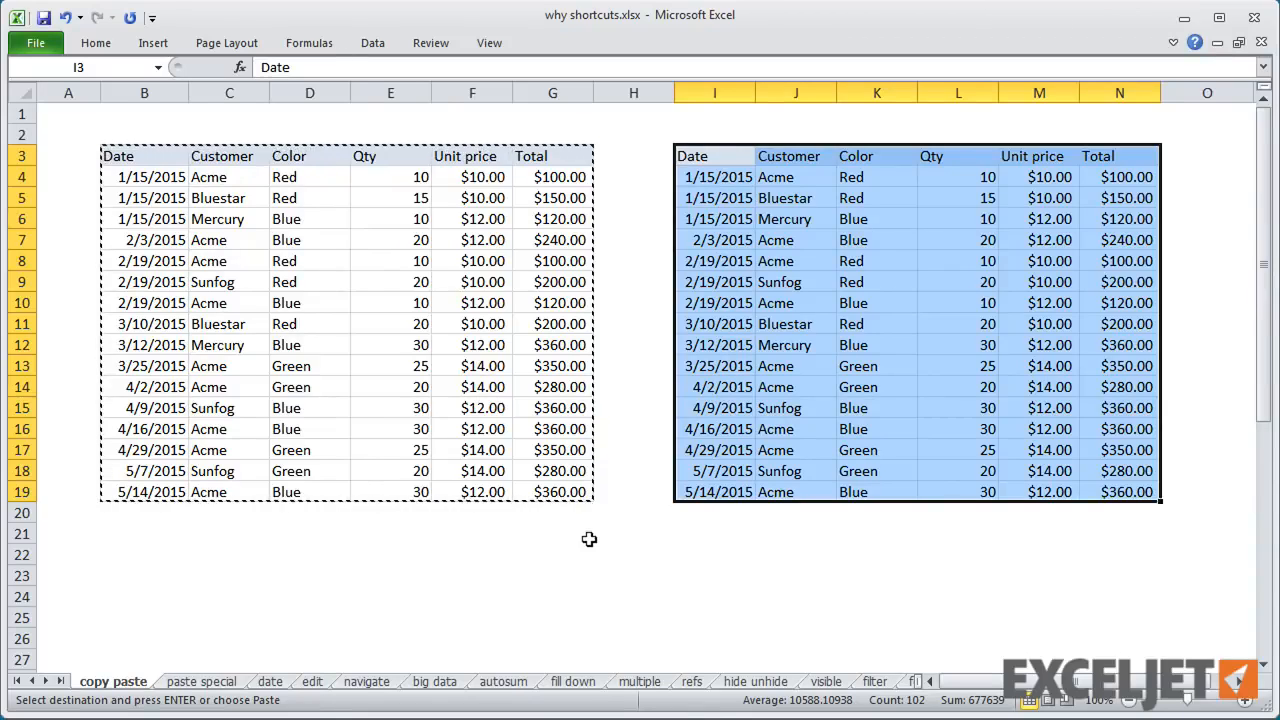
key(ctrl+z)
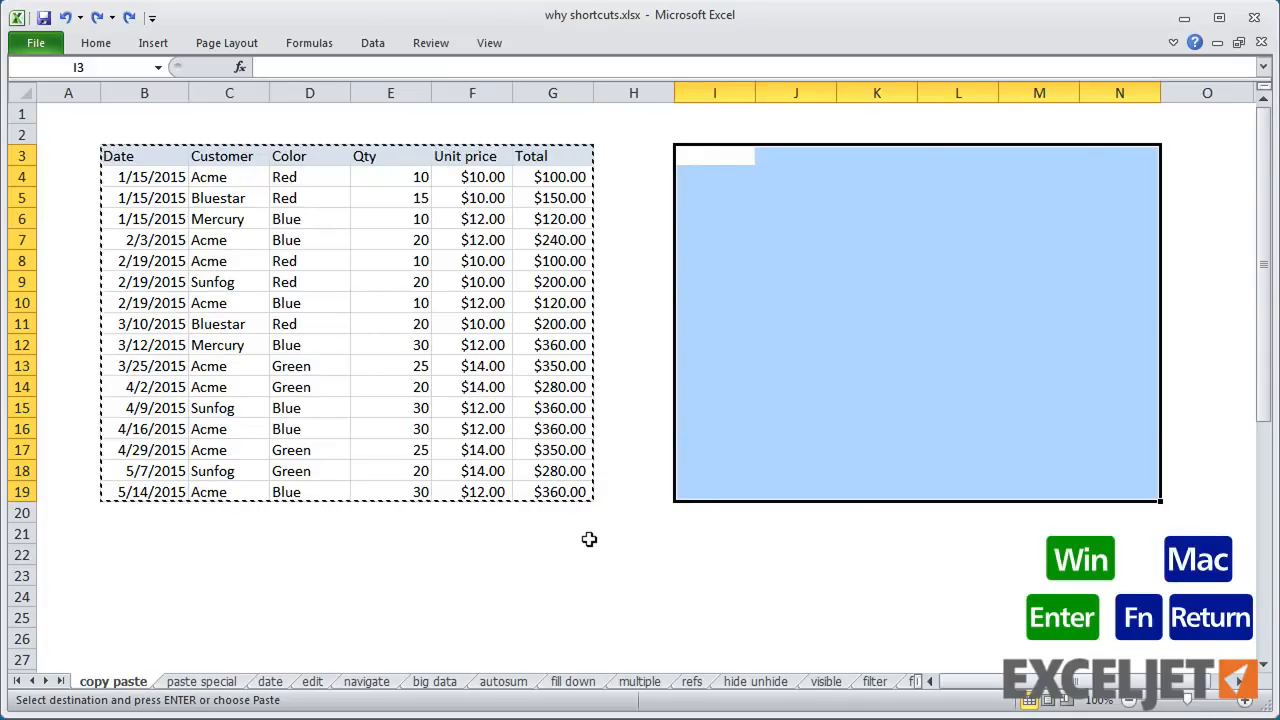
key(Return)
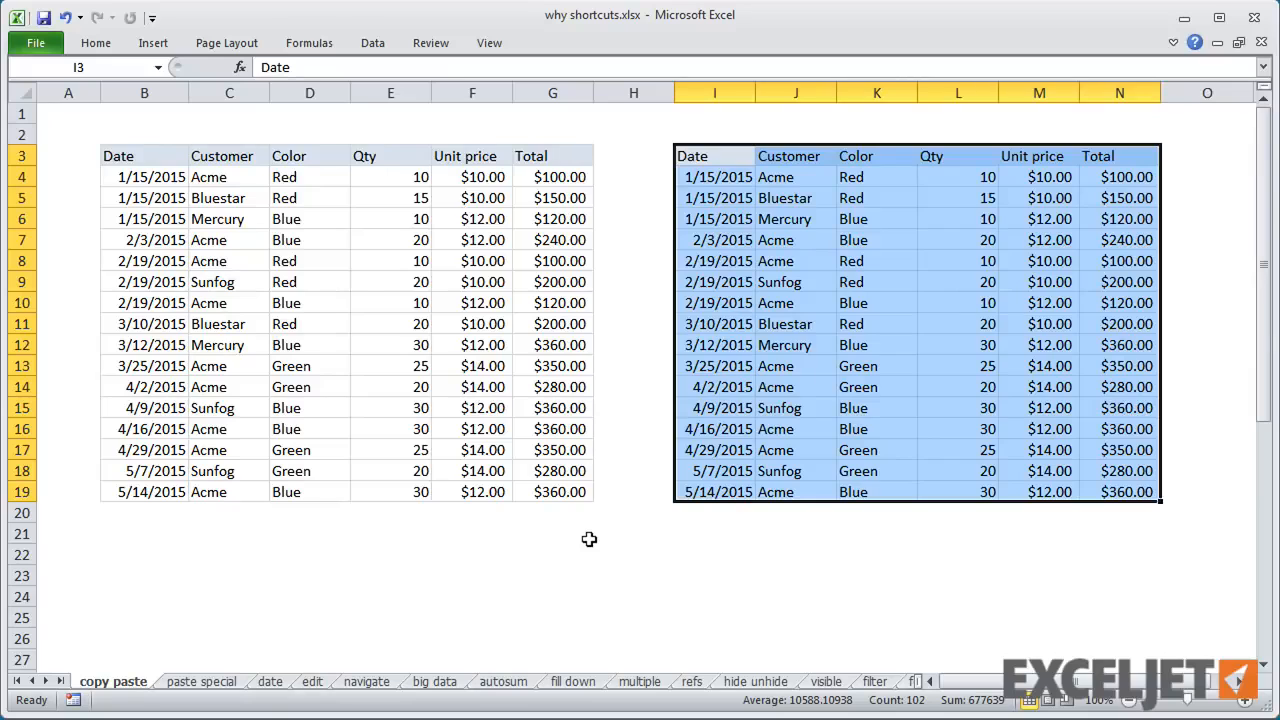
key(ctrl+z)
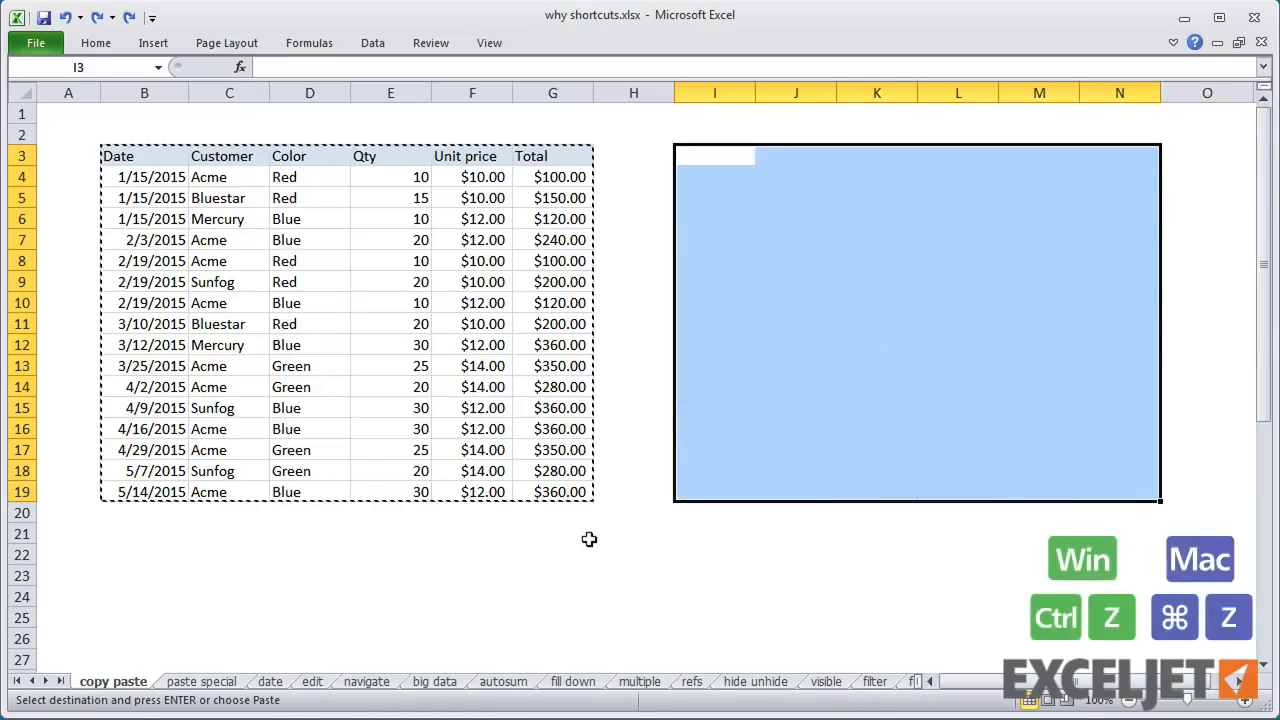
Step: Move the whole order table by cutting it and pasting it at cell I3
click(497, 411)
key(ctrl+a)
key(ctrl+x)
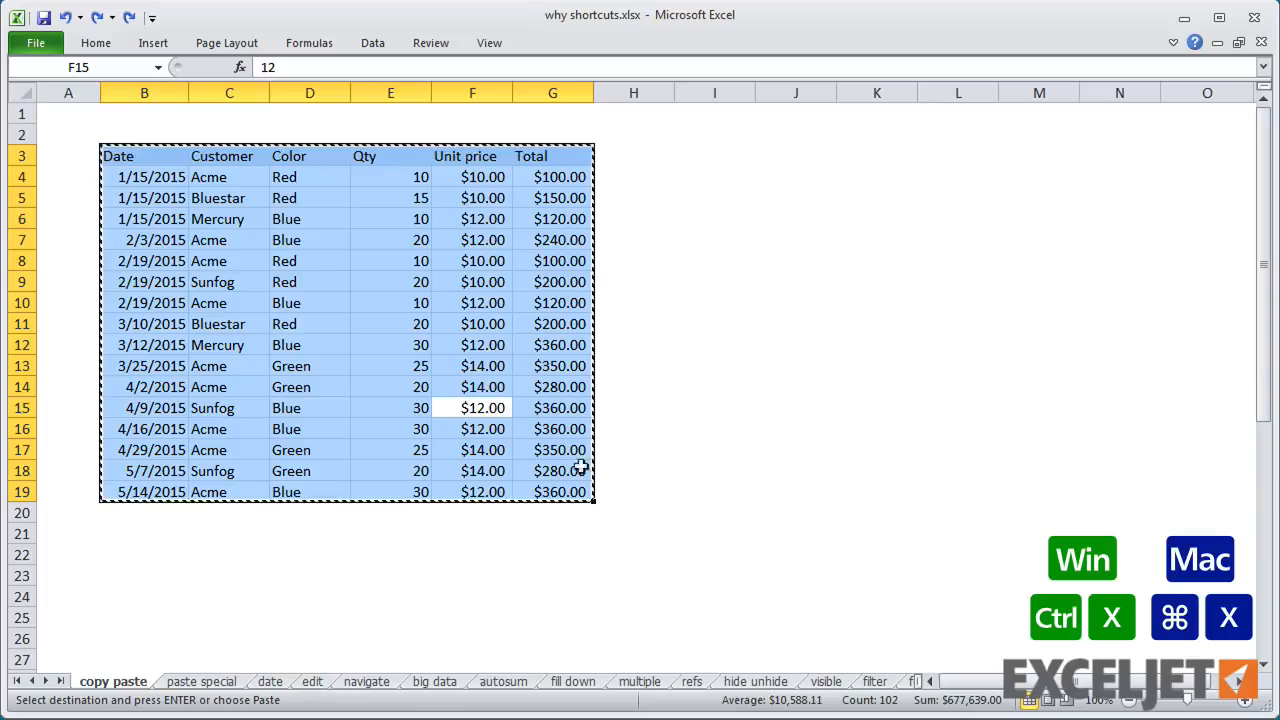
click(694, 153)
key(ctrl+v)
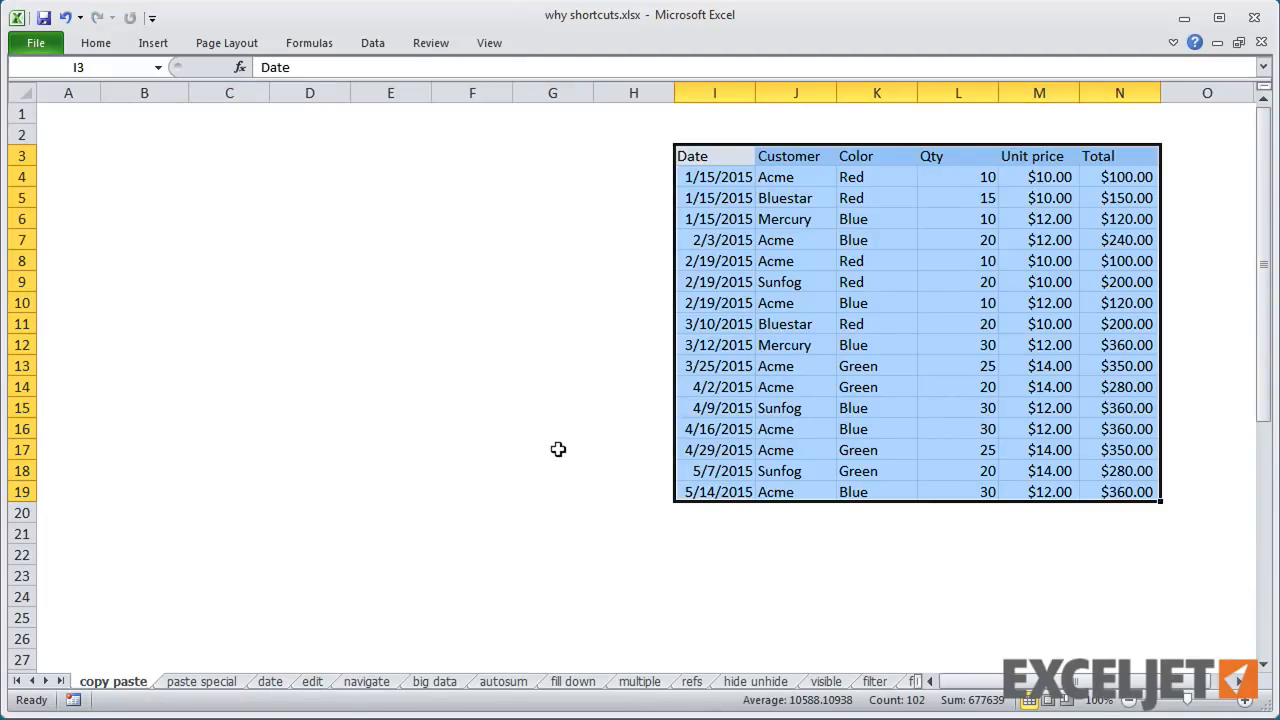
Step: On the paste special sheet, display the formulas behind the cells and return to the normal value display
click(226, 686)
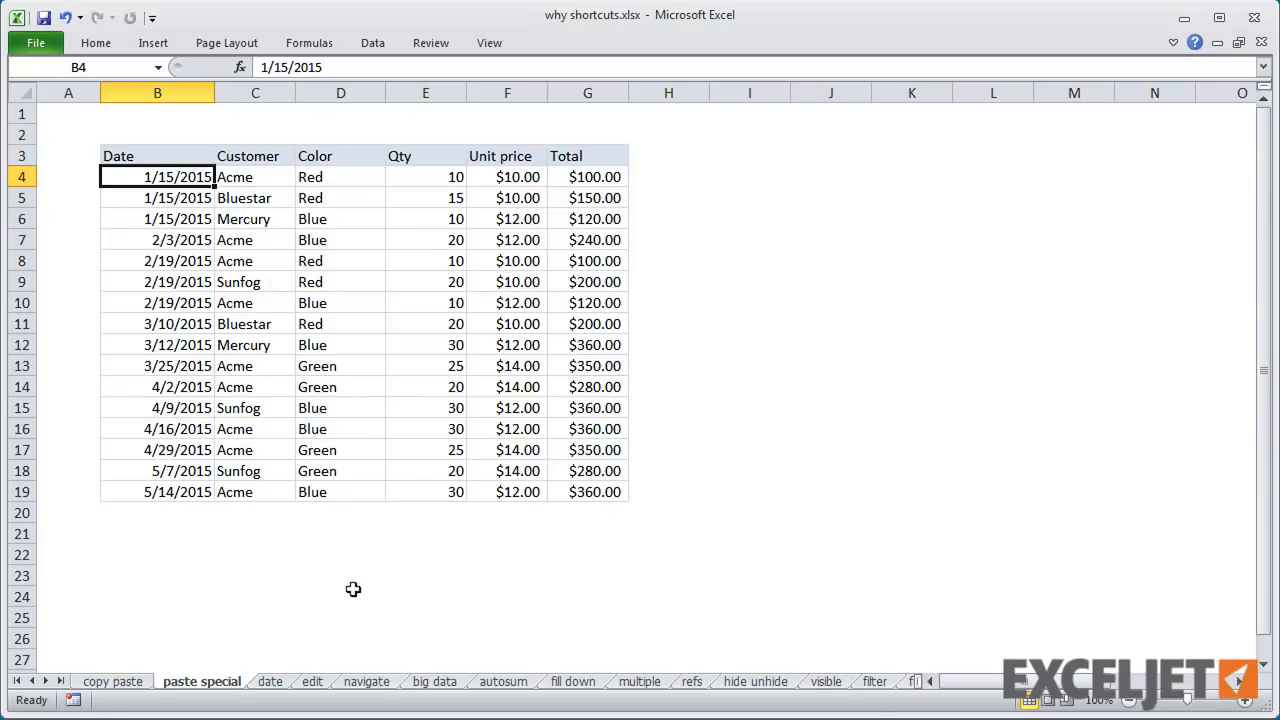
key(ctrl+grave)
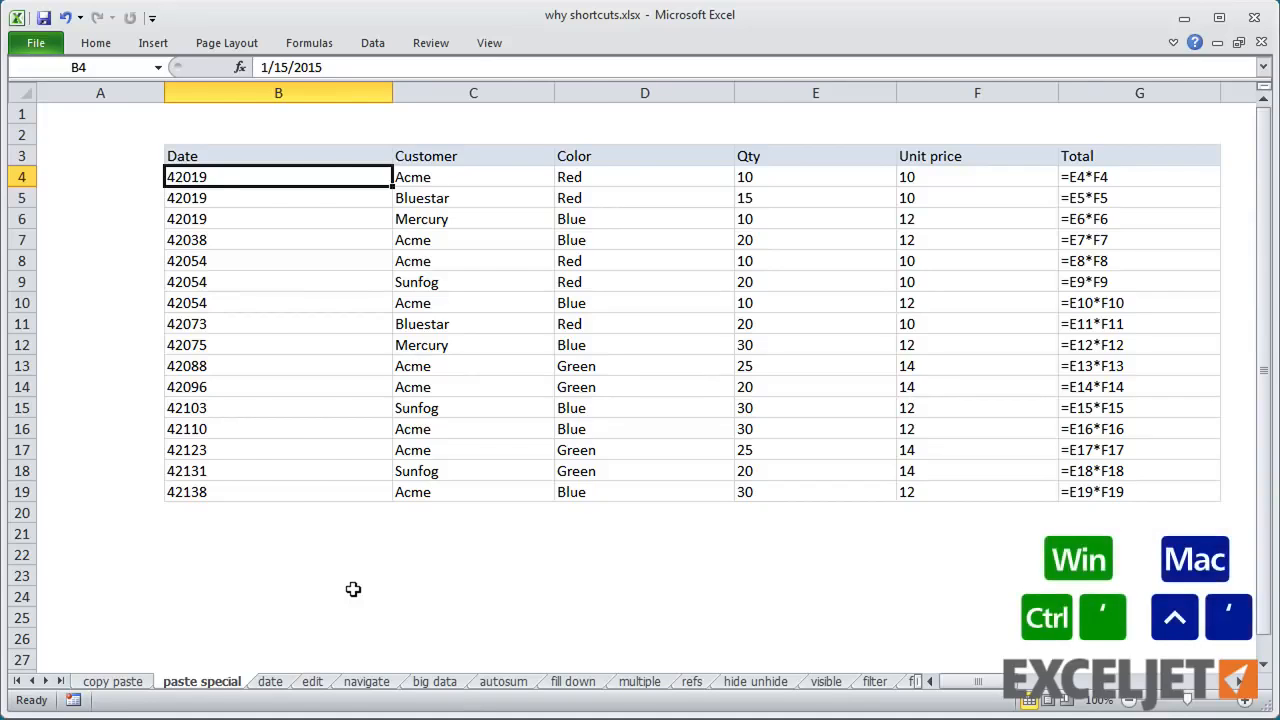
key(ctrl+grave)
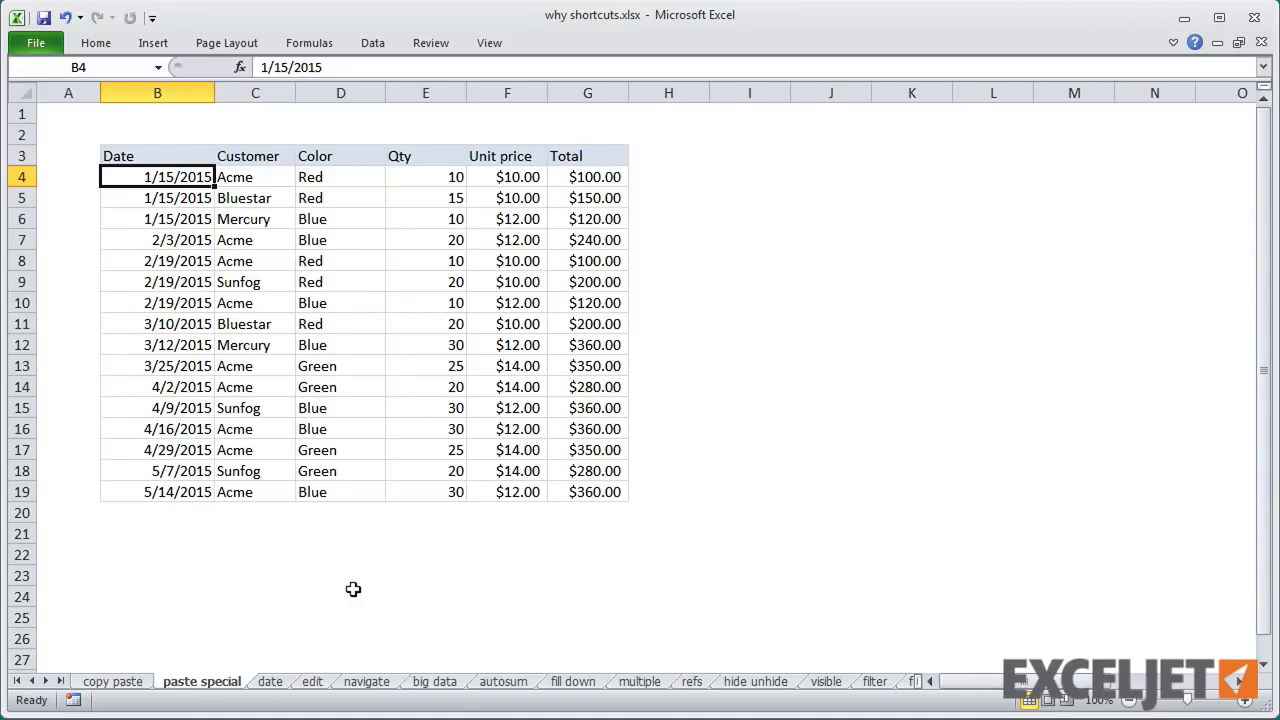
Step: Copy the whole order table, paste only its values at cell I3 with Paste Special, and undo the paste
key(ctrl+a)
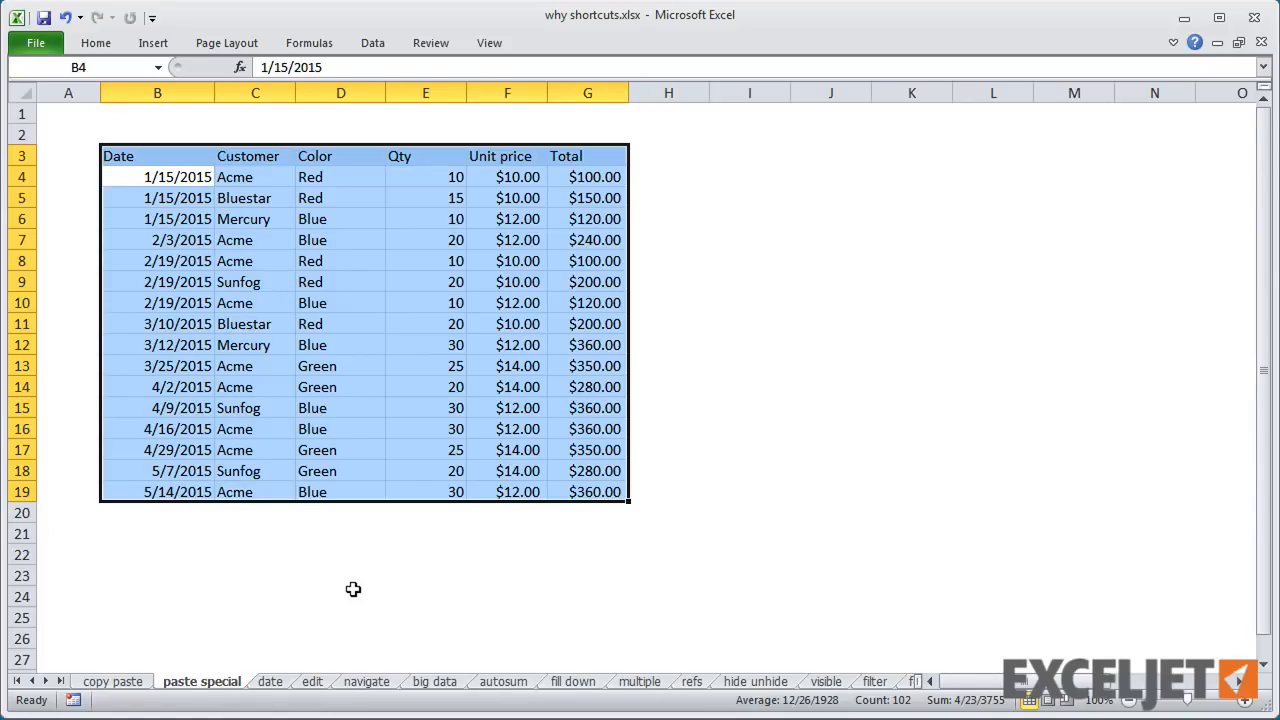
key(ctrl+c)
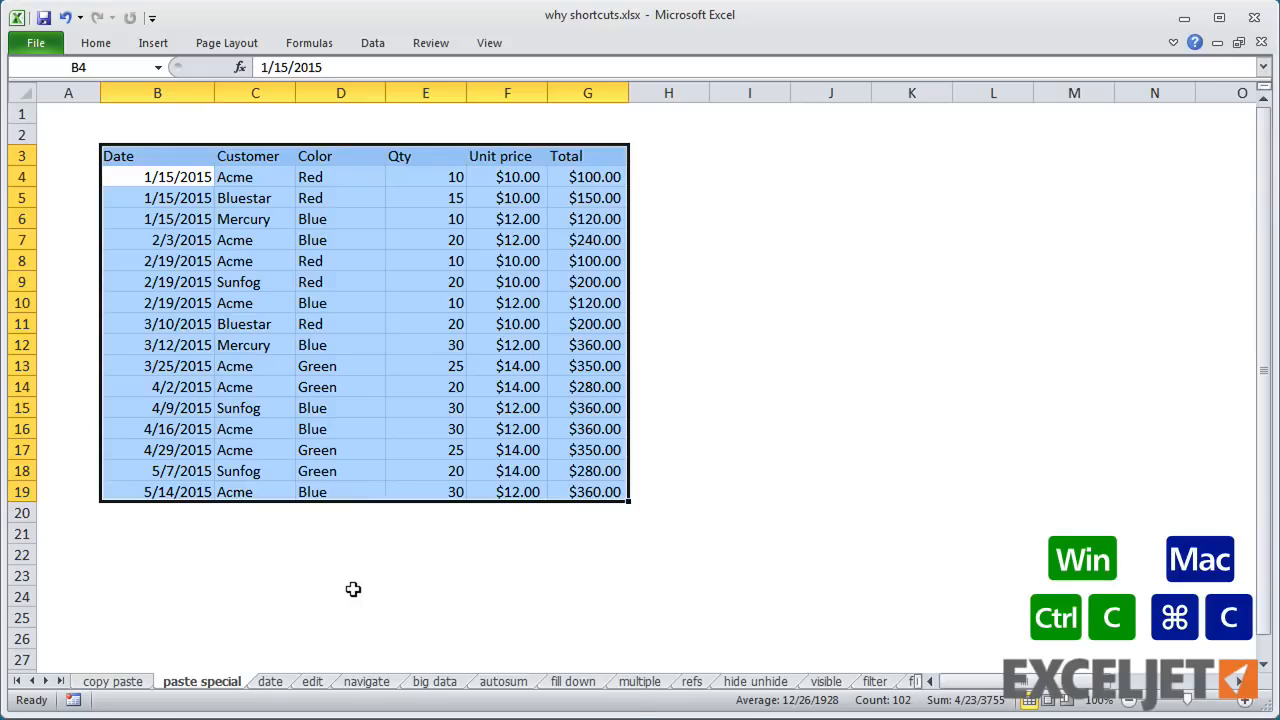
click(743, 155)
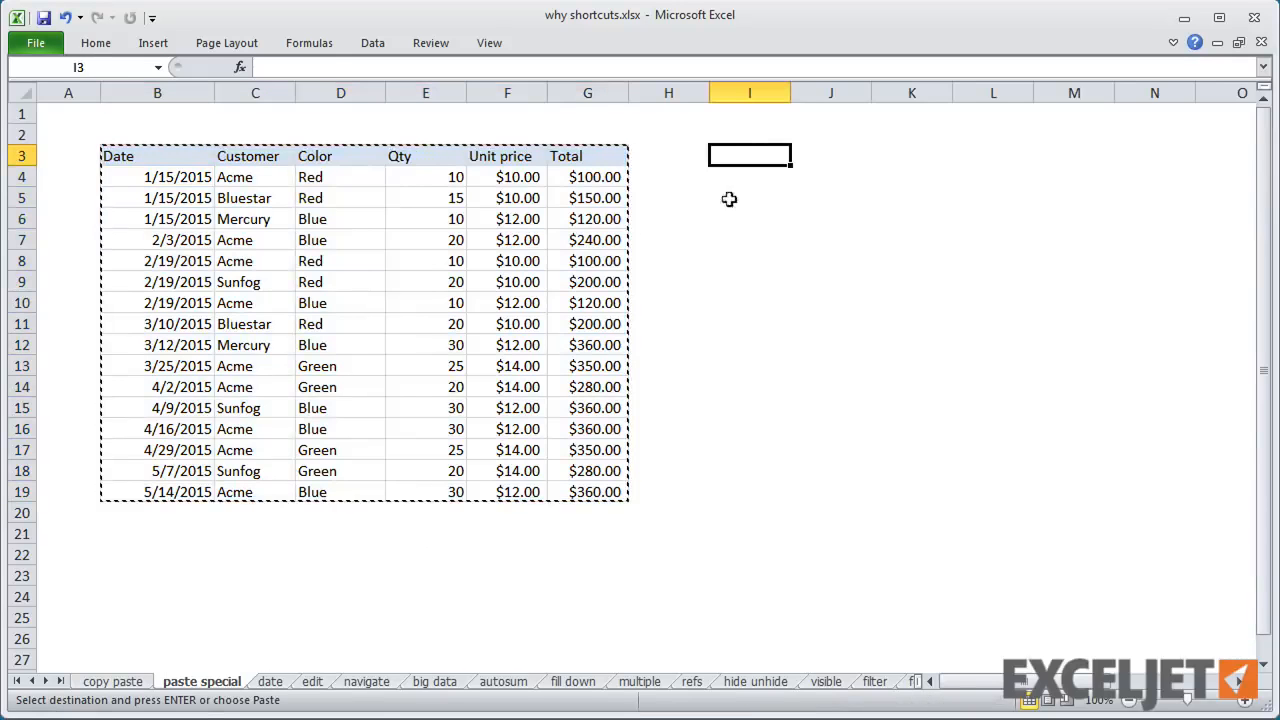
key(ctrl+alt+v)
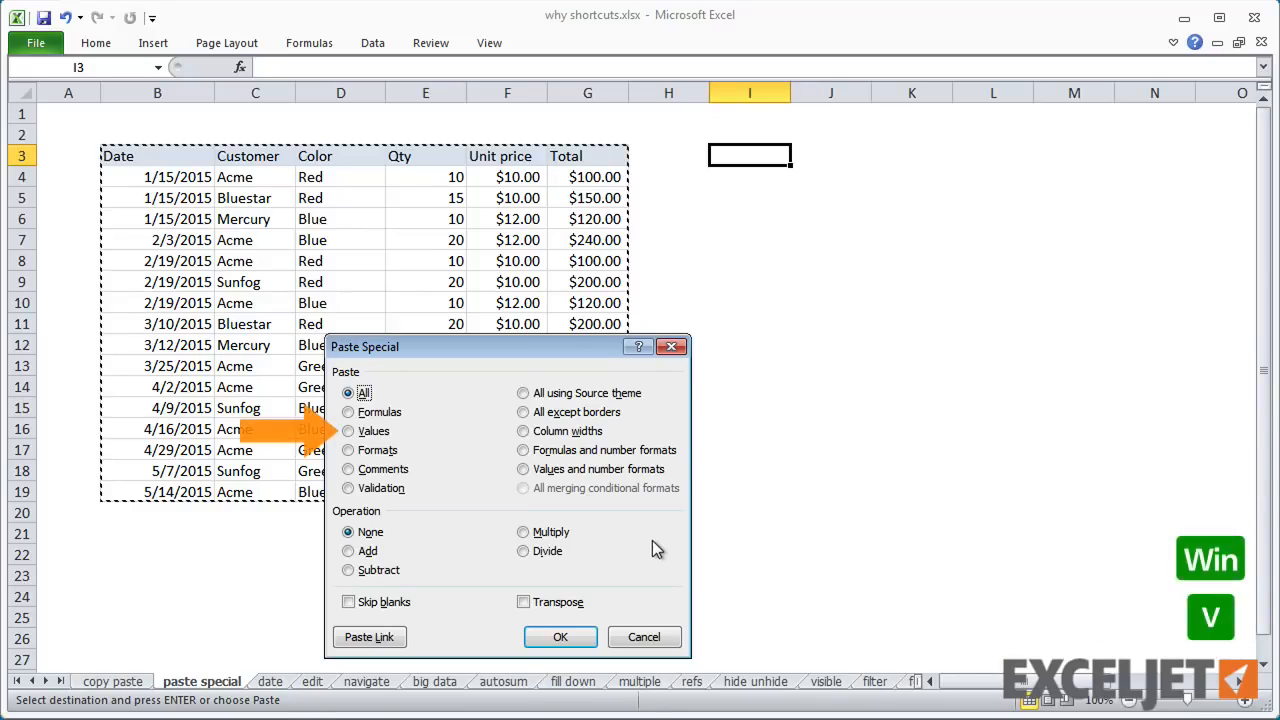
key(v)
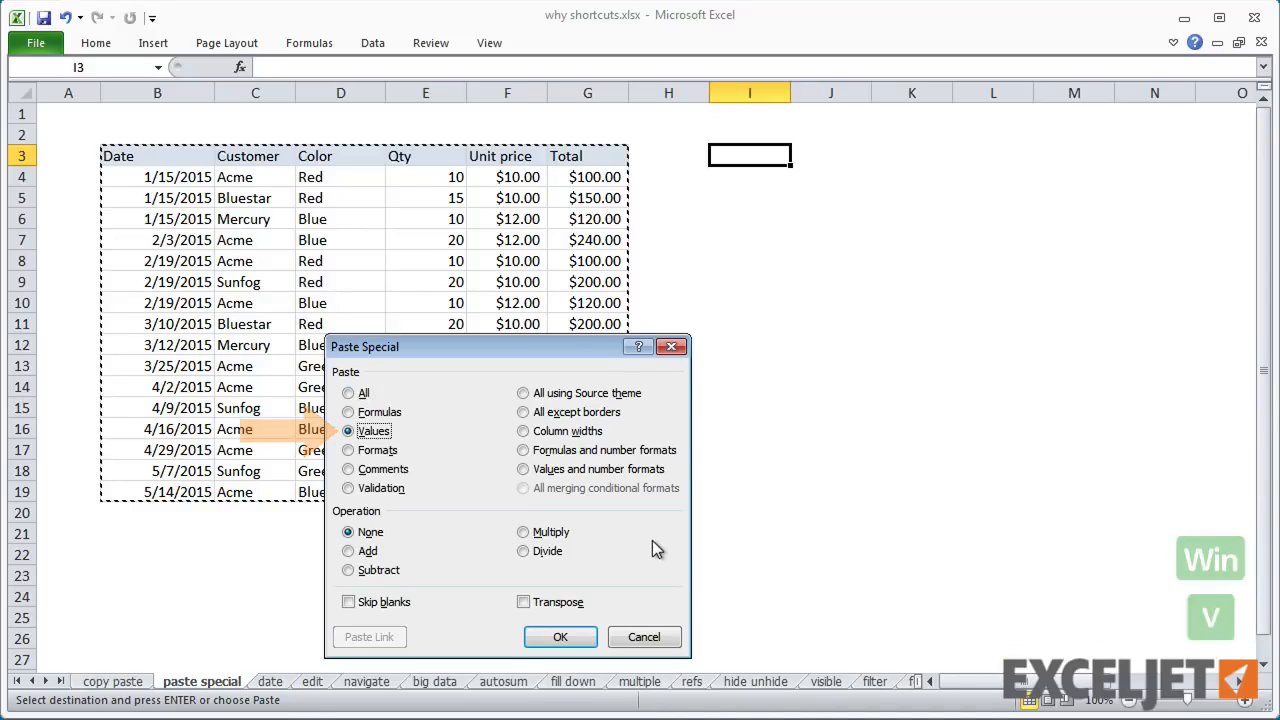
click(563, 636)
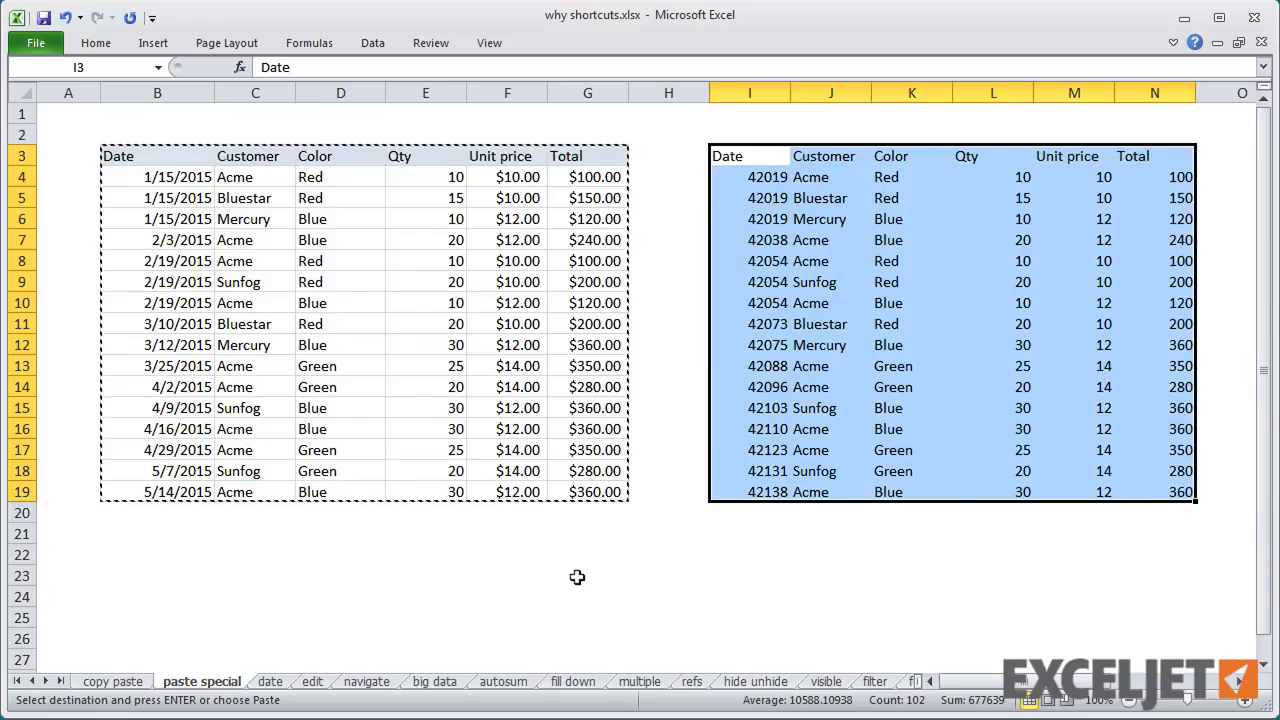
key(ctrl+z)
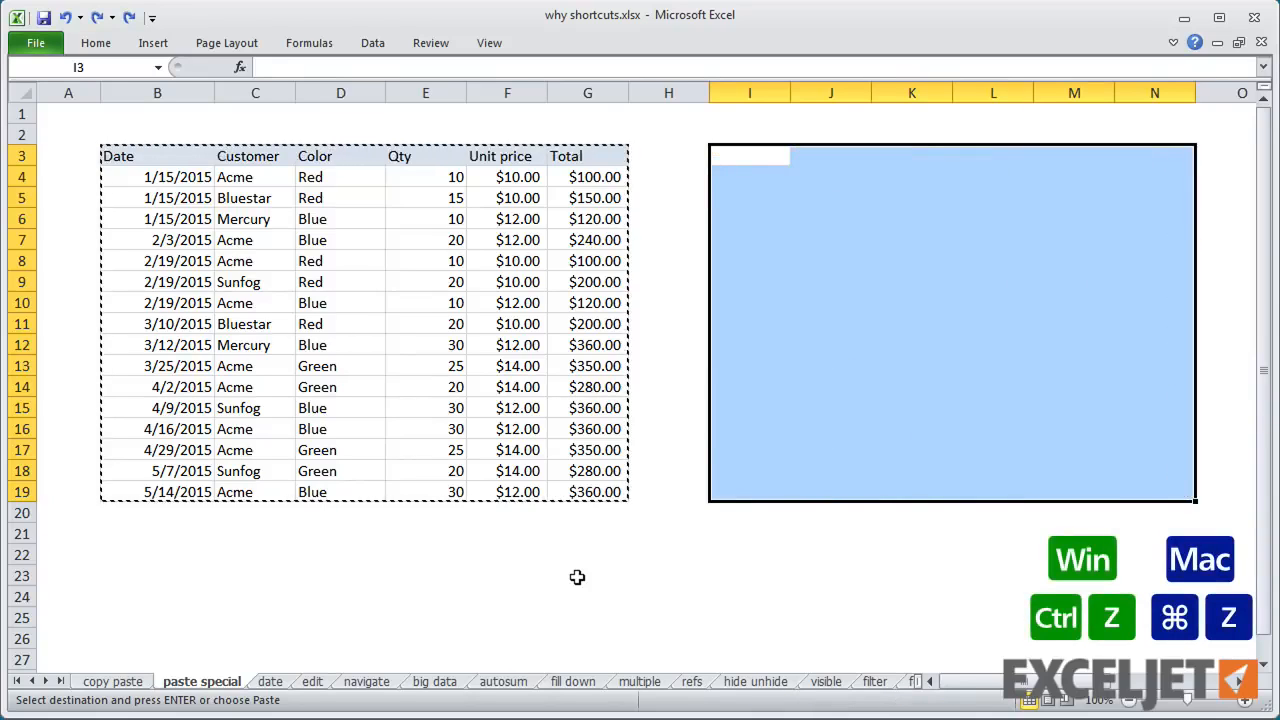
Step: Paste the copied table at I3 as values and number formats, inspect the content of N18, and undo the paste
key(ctrl+alt+v)
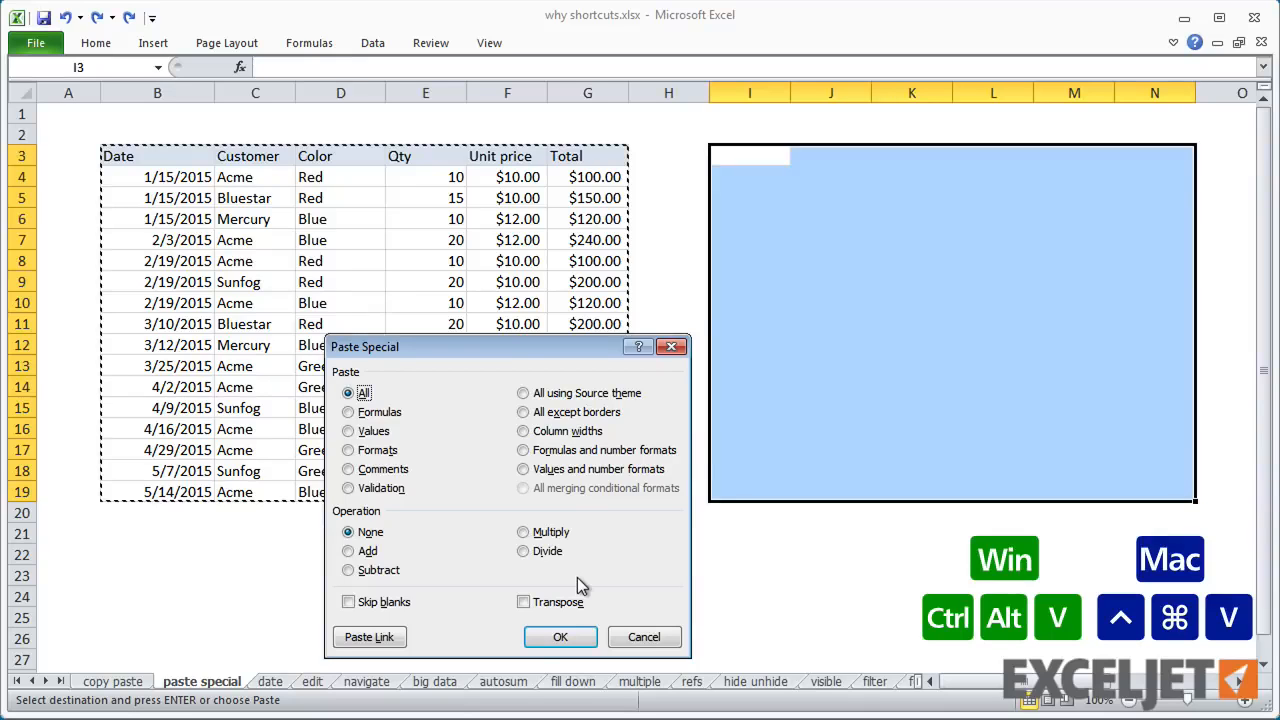
key(u)
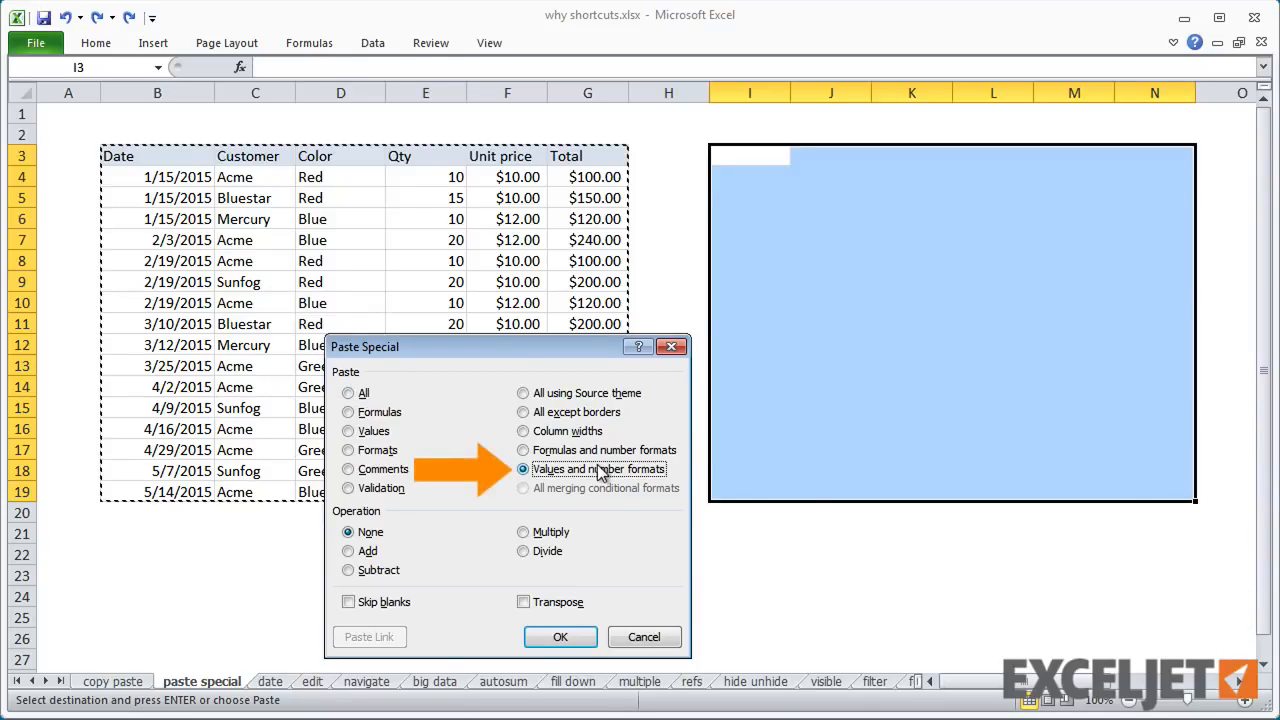
click(560, 637)
click(1128, 472)
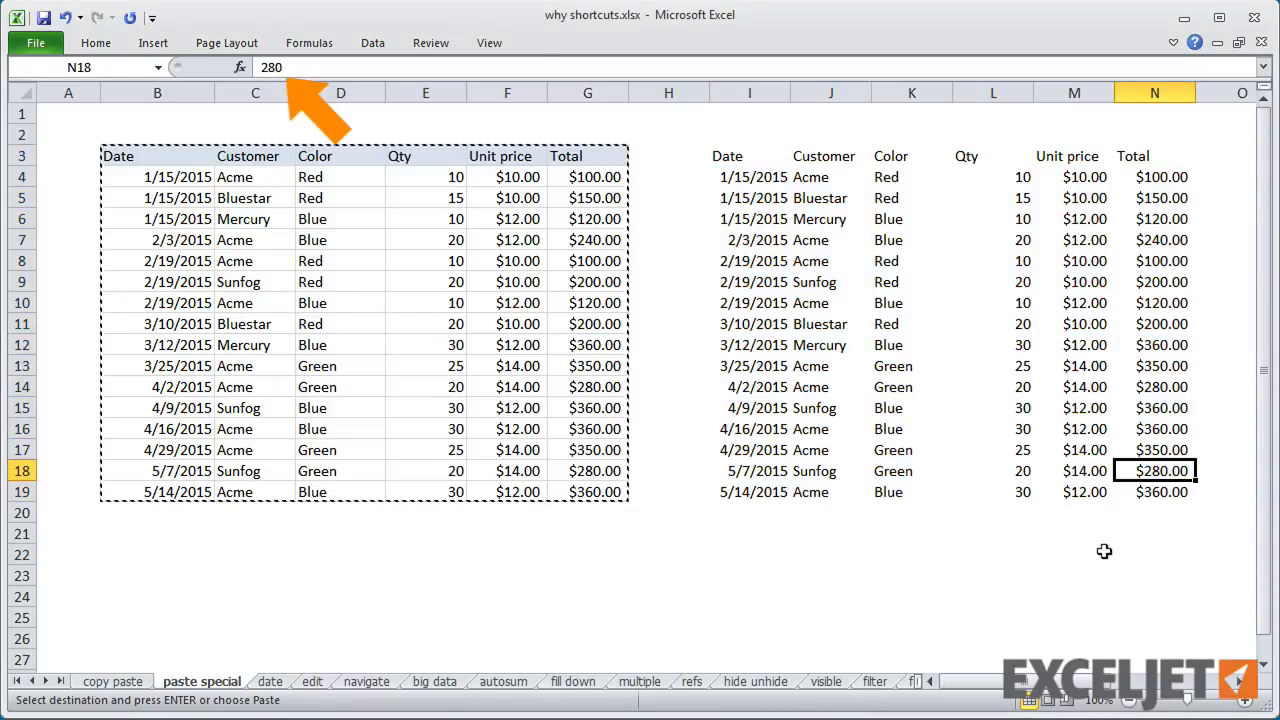
key(ctrl+z)
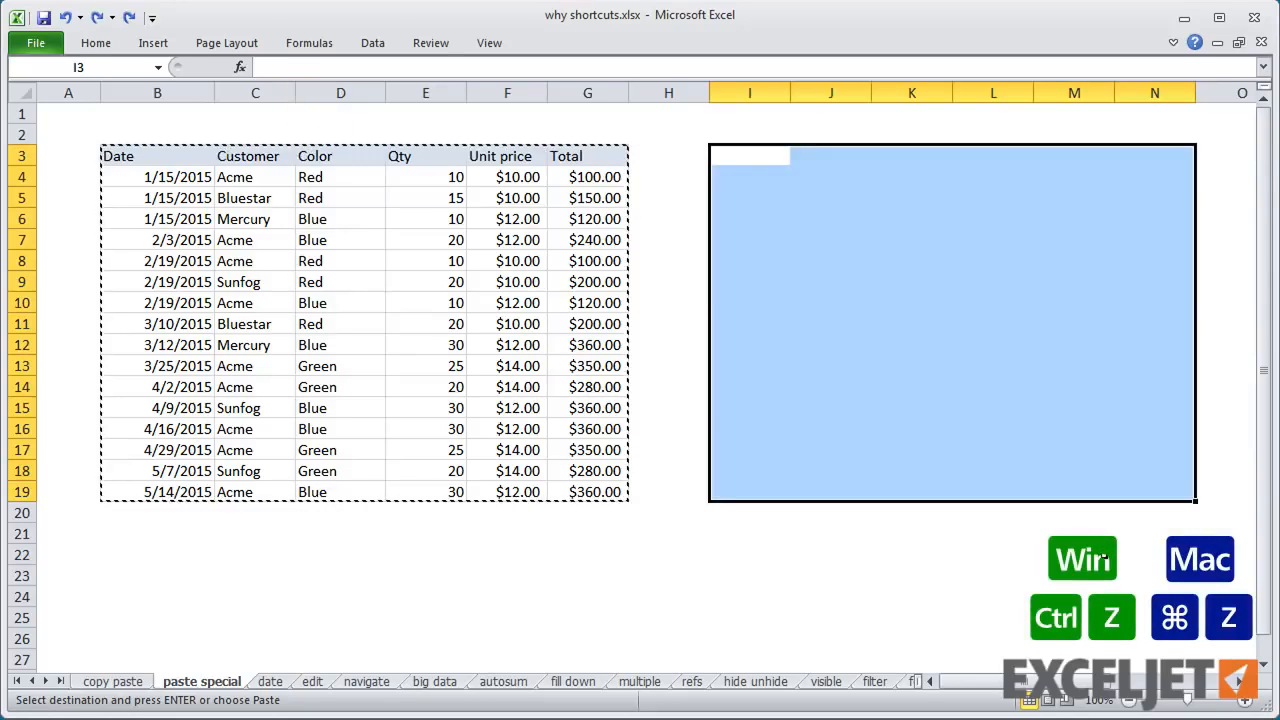
Step: Paste the copied table at I3 as formulas and number formats, inspect the formula in N17, and undo the paste
key(ctrl+alt+v)
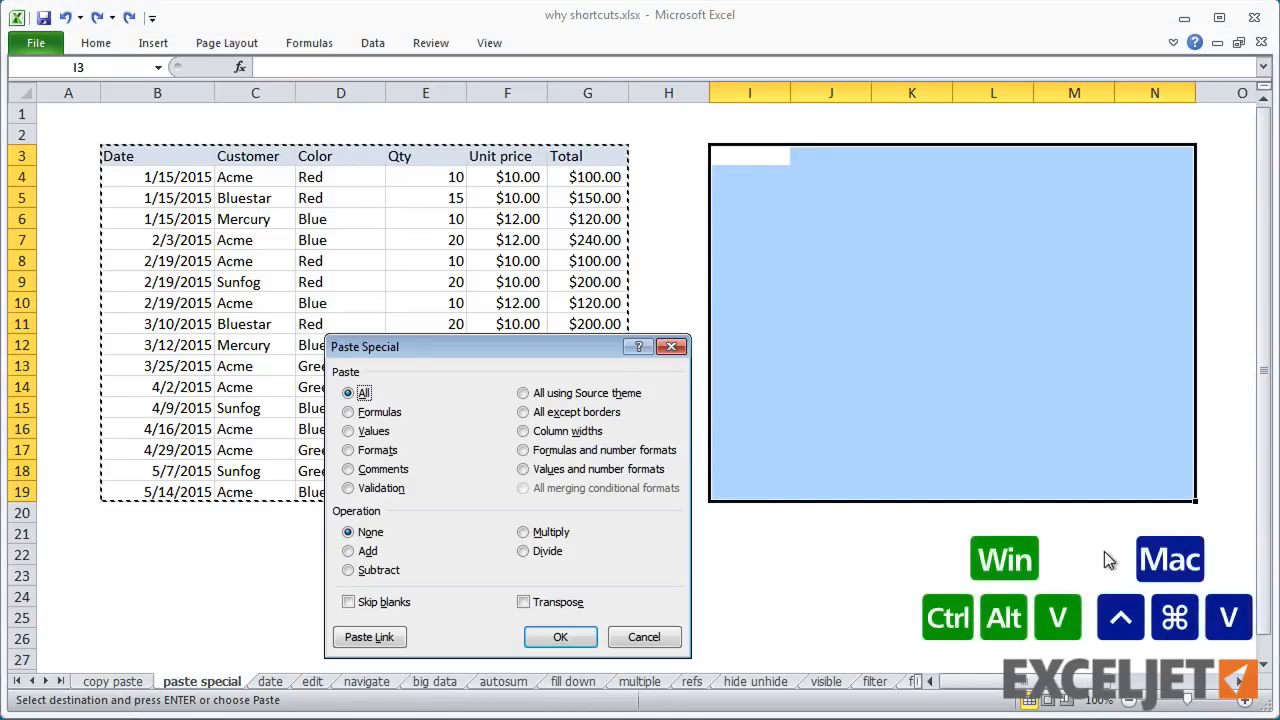
click(650, 450)
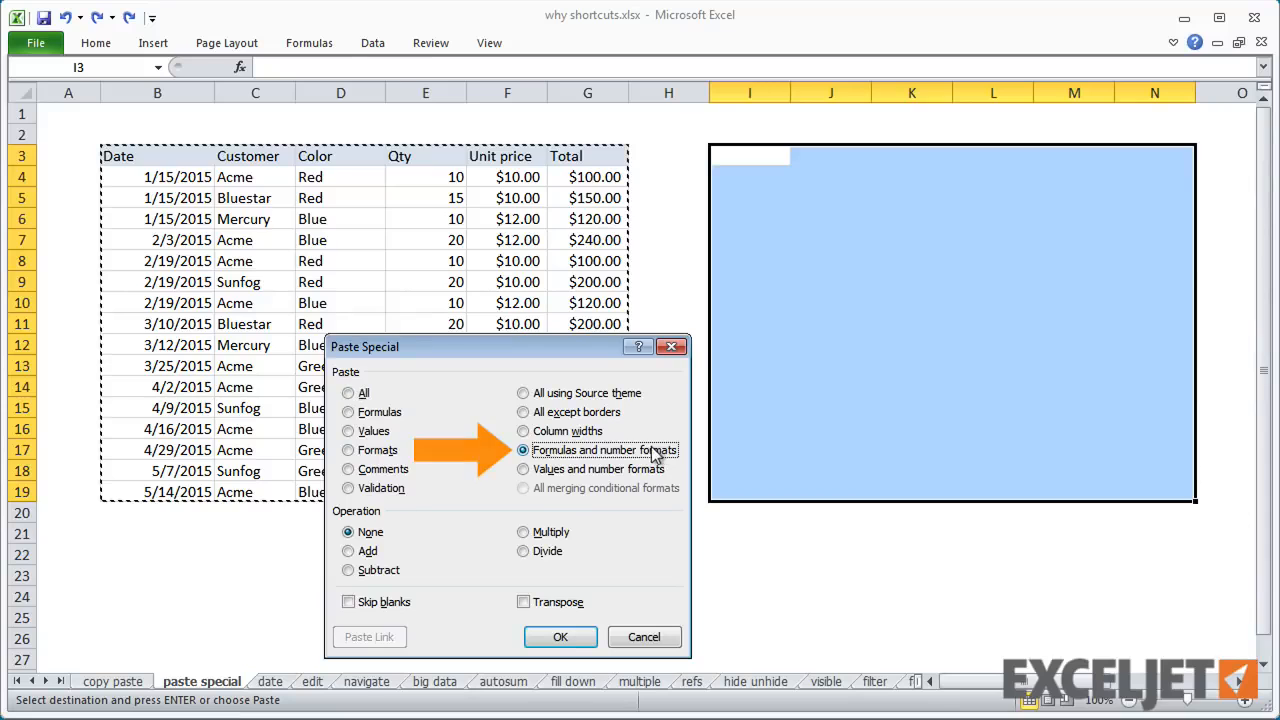
click(562, 636)
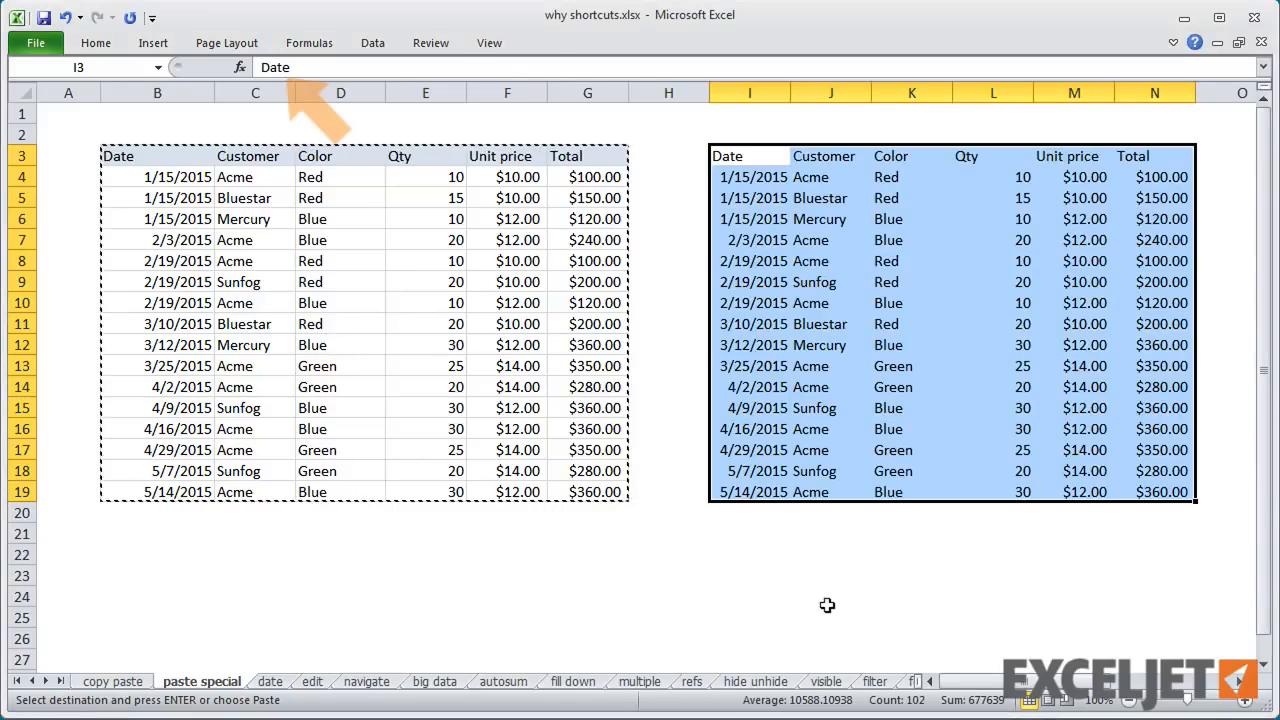
click(1126, 456)
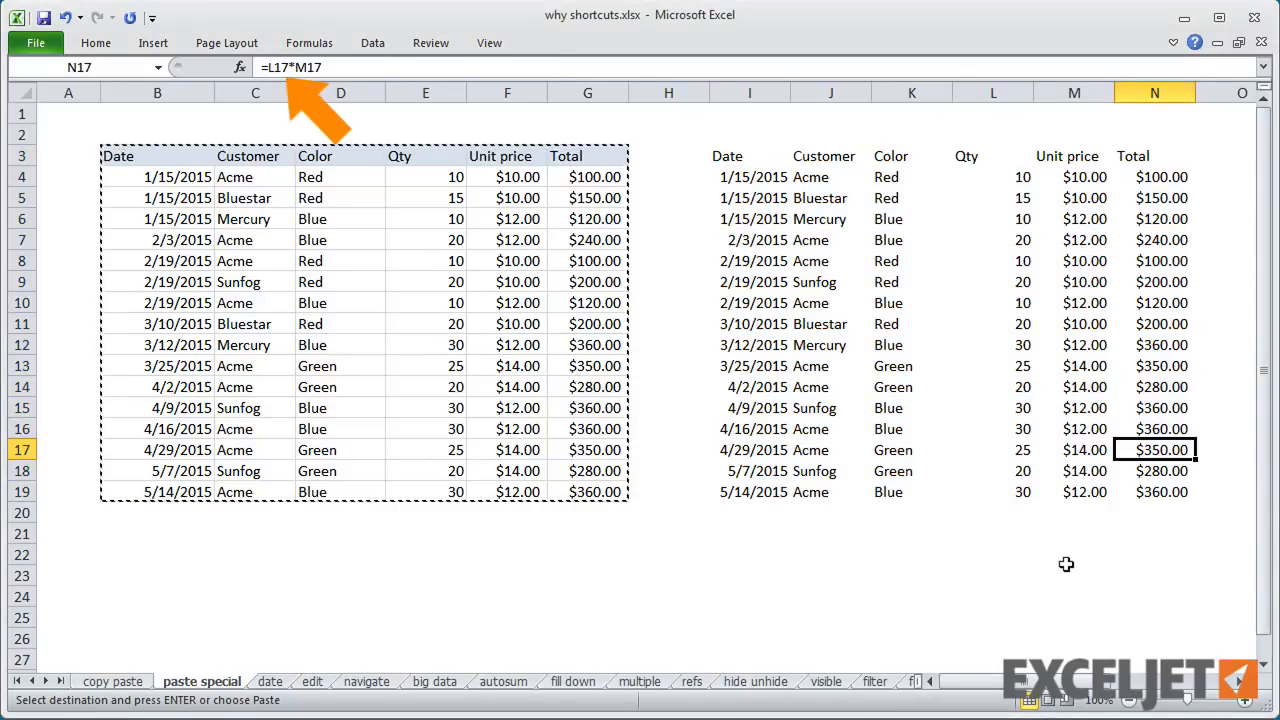
key(ctrl+z)
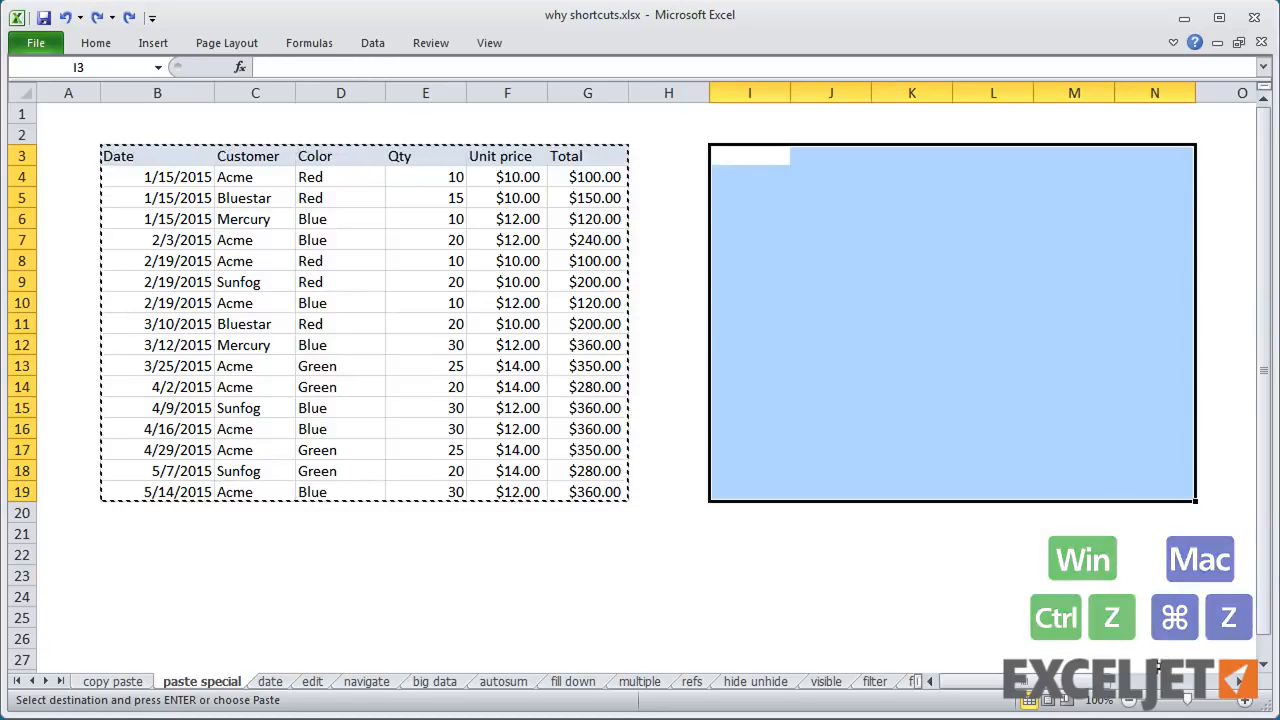
Step: Apply the formatting of property table row P10:V10 down through row 19 using Paste Special with Formats
click(1158, 681)
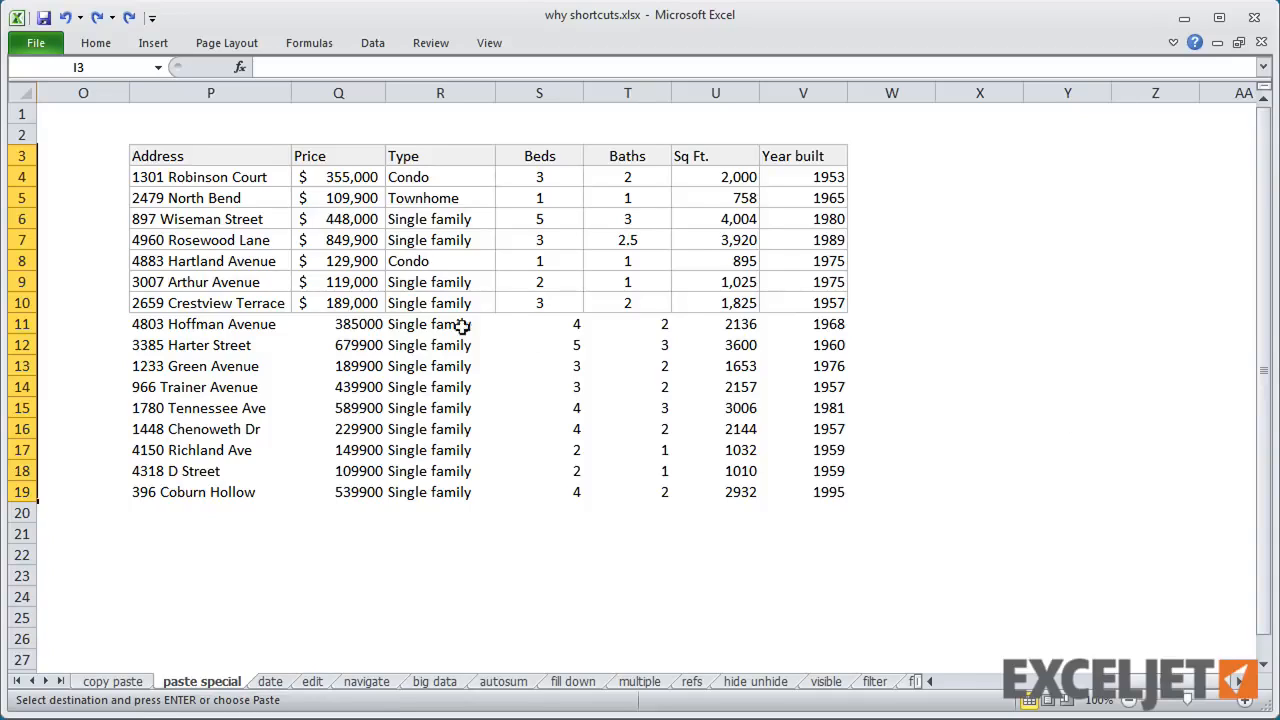
click(272, 302)
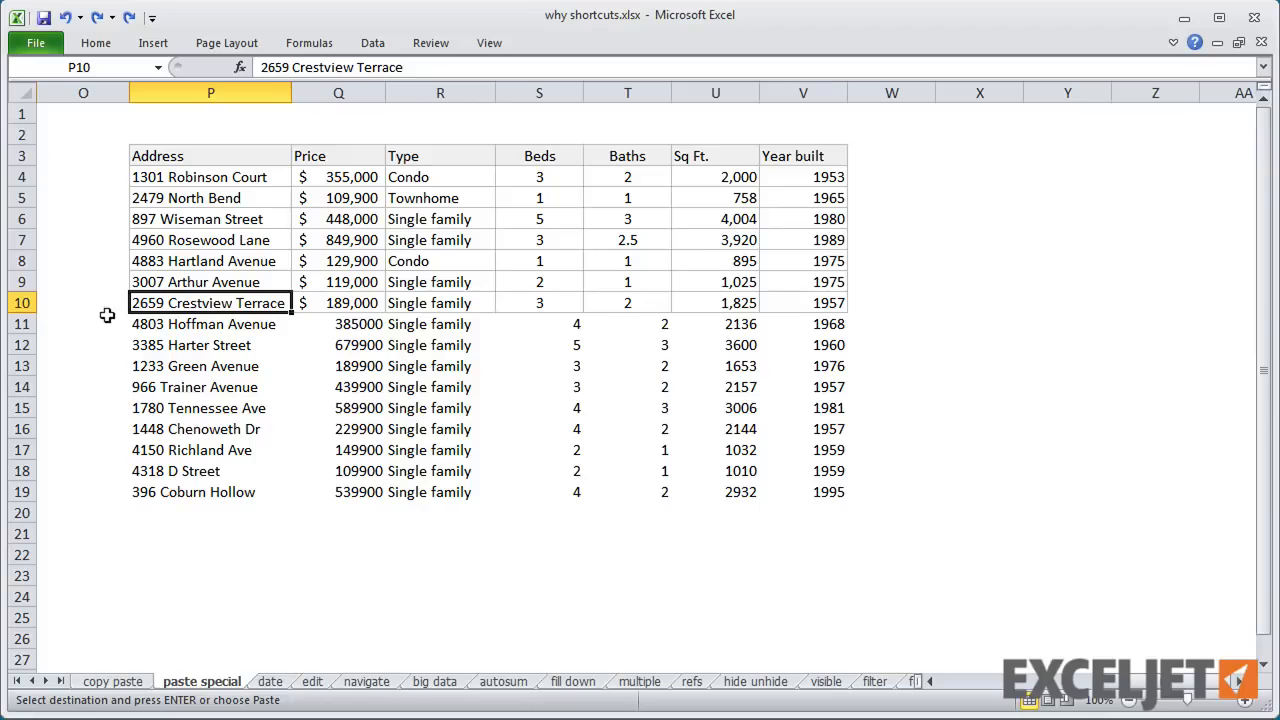
key(ctrl+shift+Right)
key(ctrl+c)
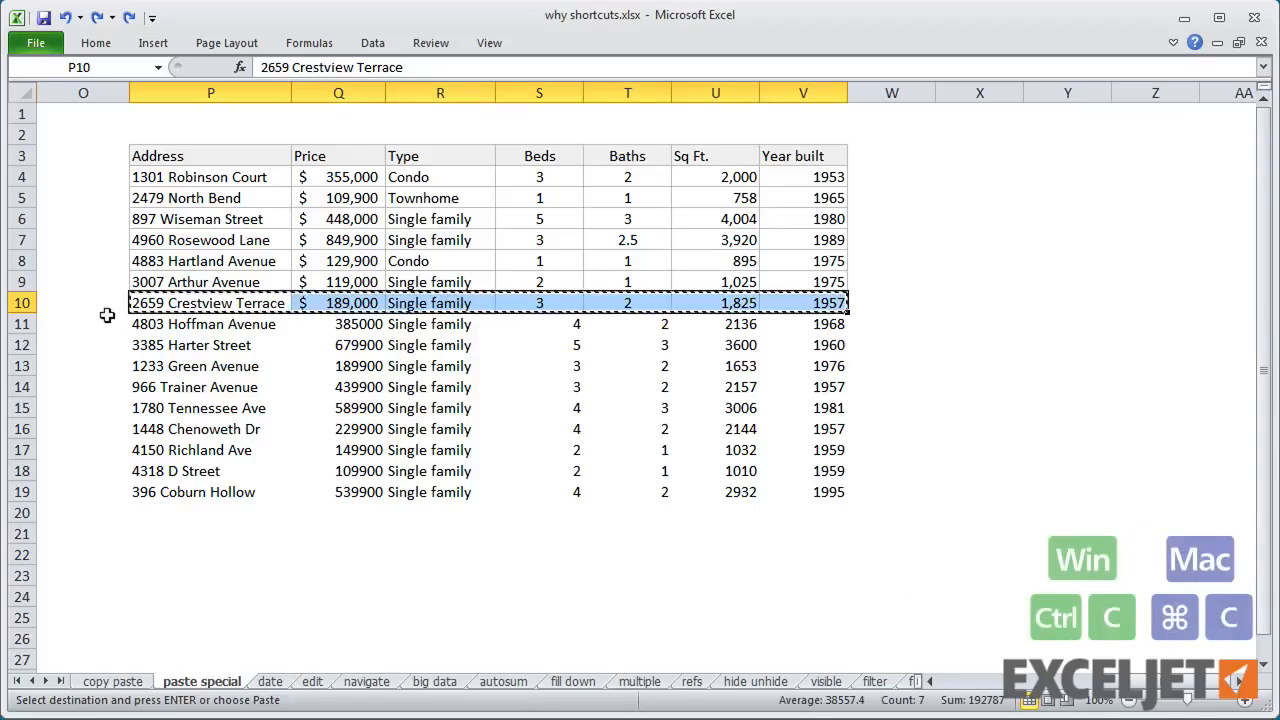
key(ctrl+shift+Down)
key(ctrl+alt+v)
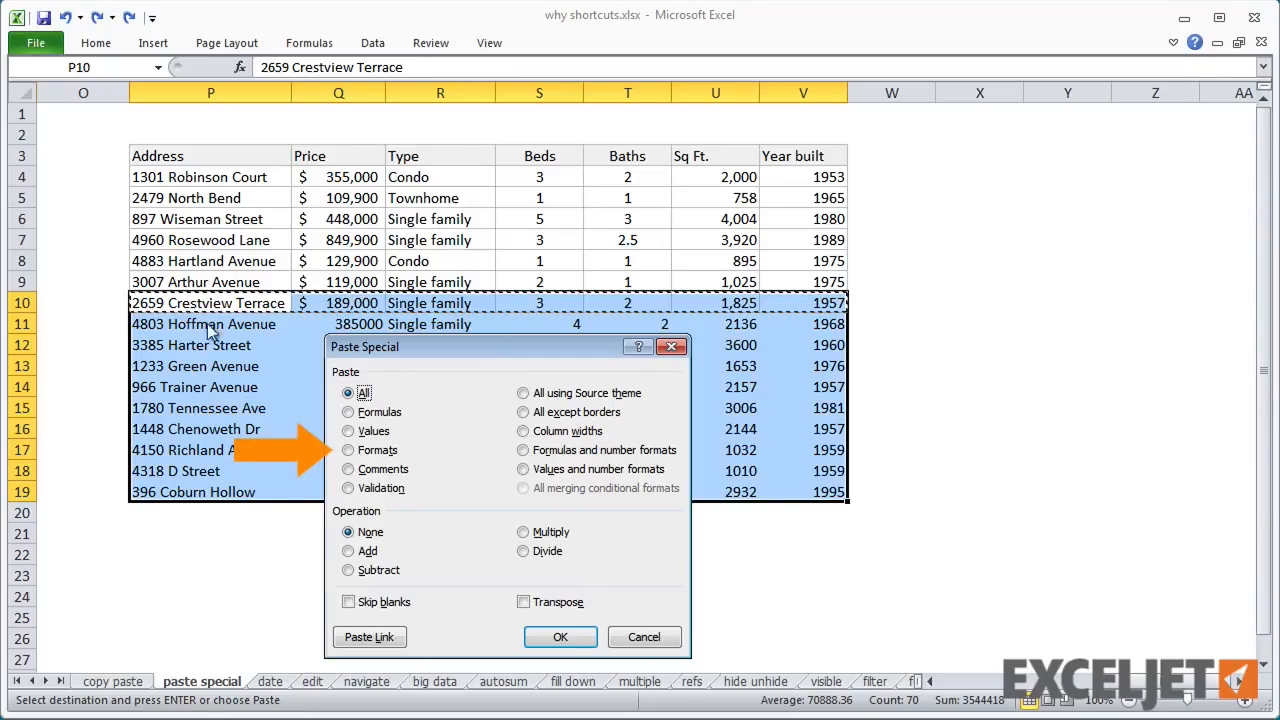
click(363, 450)
click(560, 637)
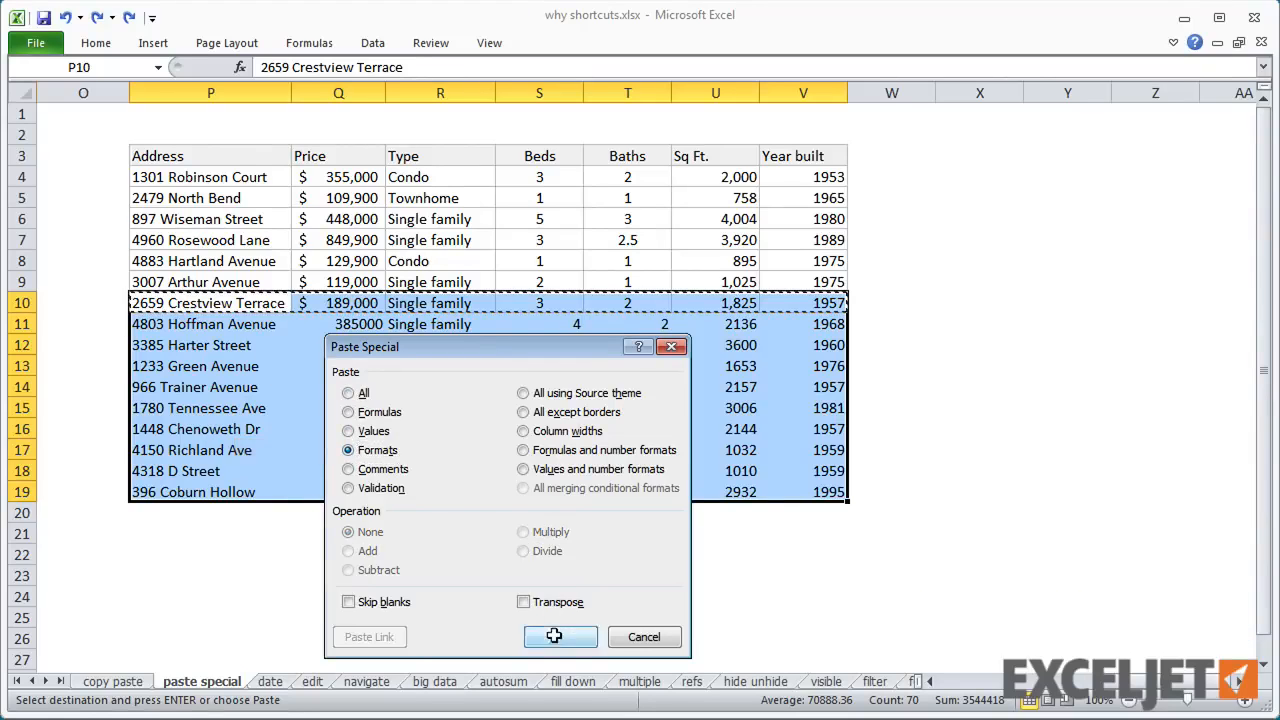
drag(338, 575, 338, 558)
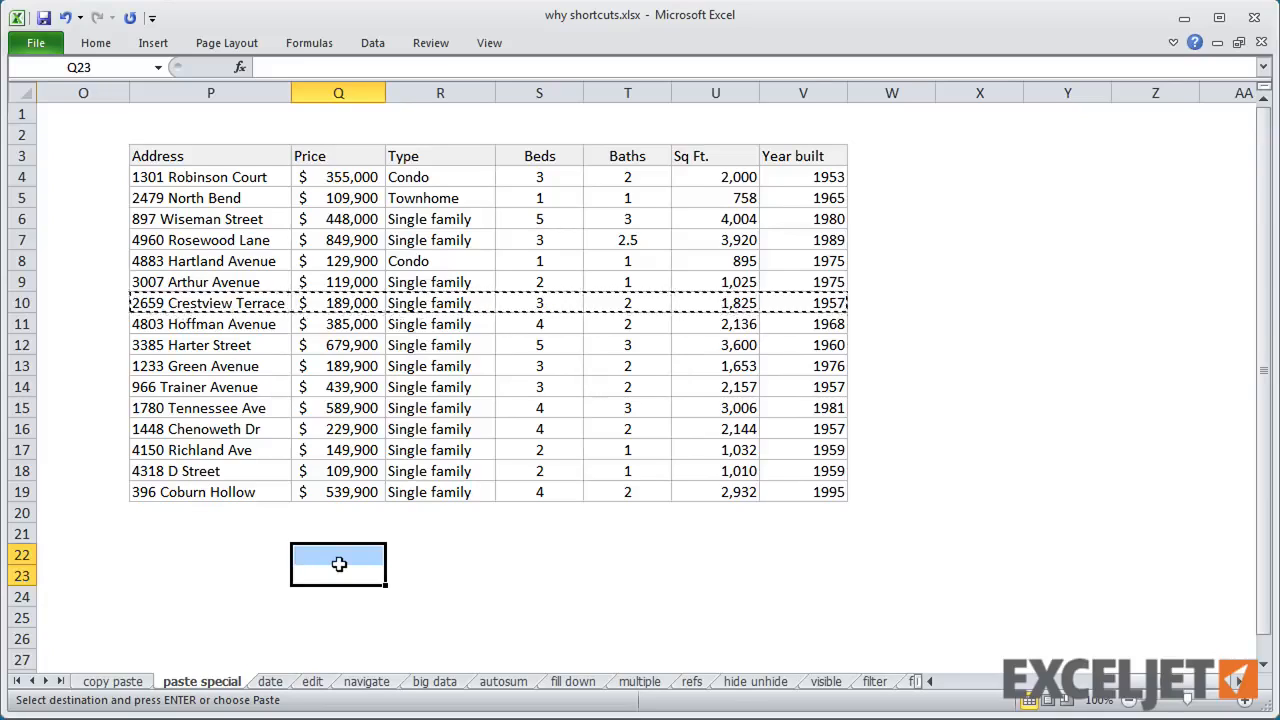
click(340, 568)
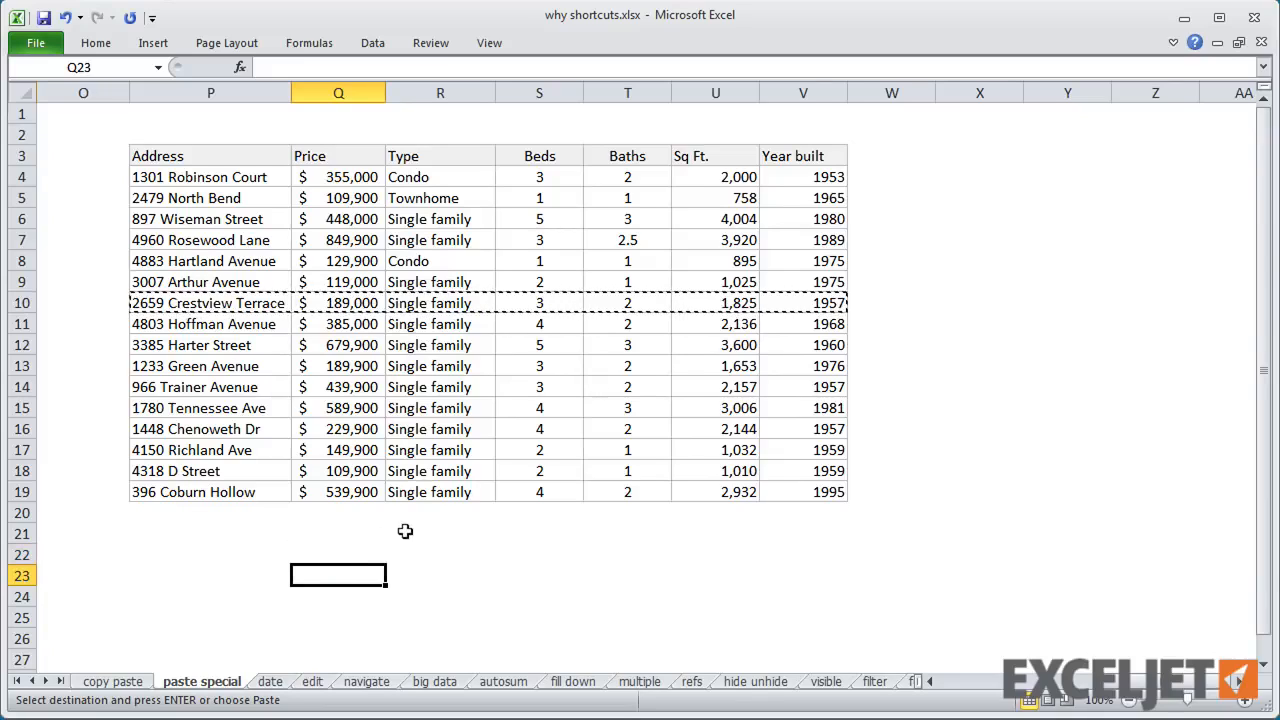
Step: On the date sheet, insert the current date in D6 and the current time in D8
click(270, 681)
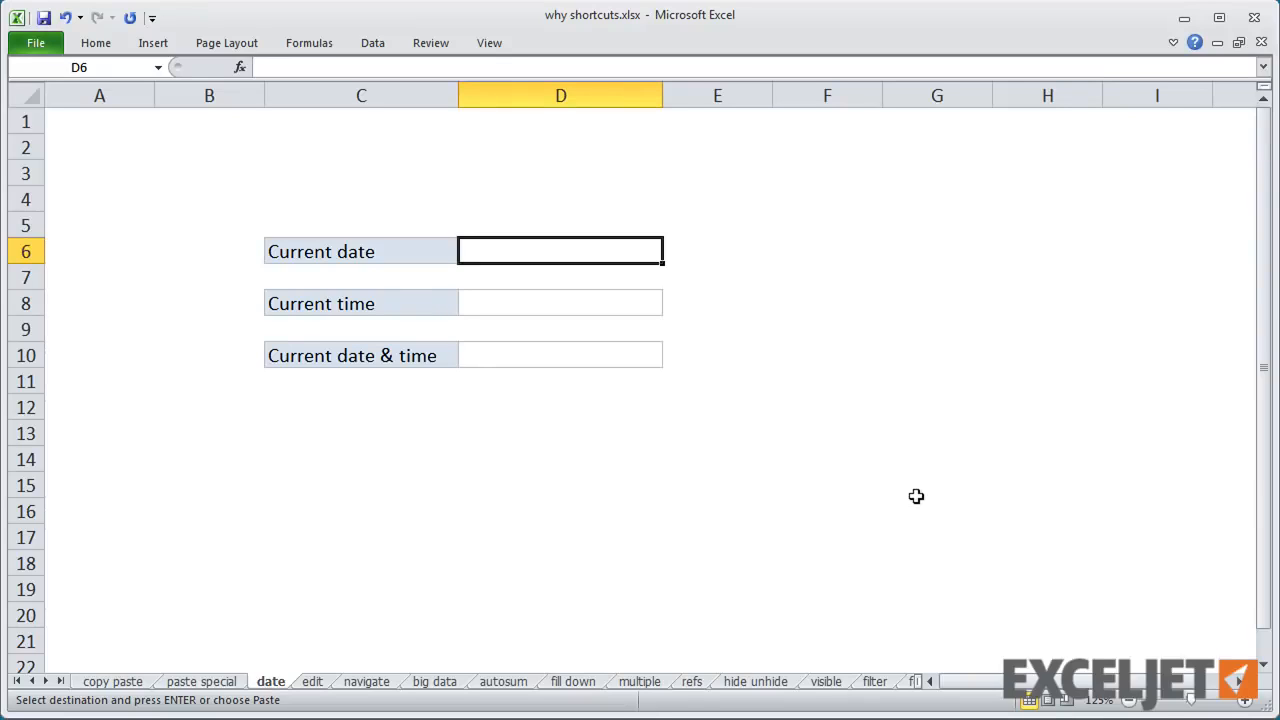
key(ctrl+semicolon)
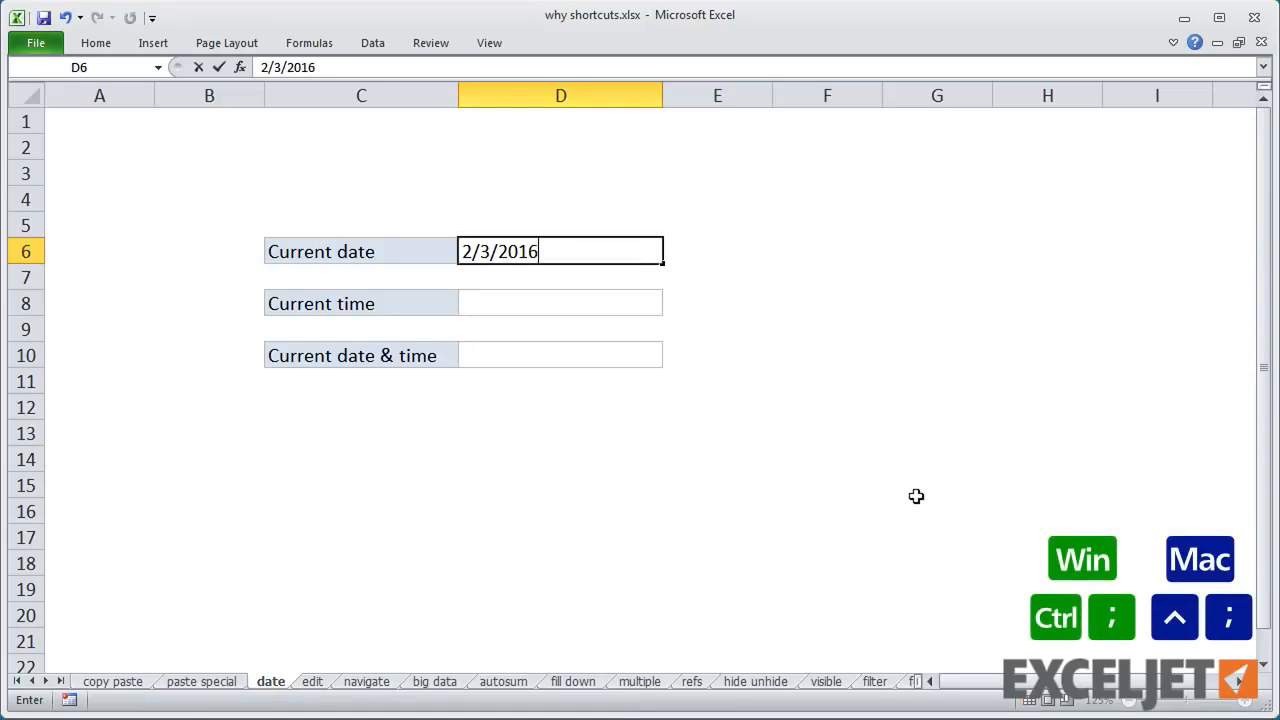
key(Return)
key(Return)
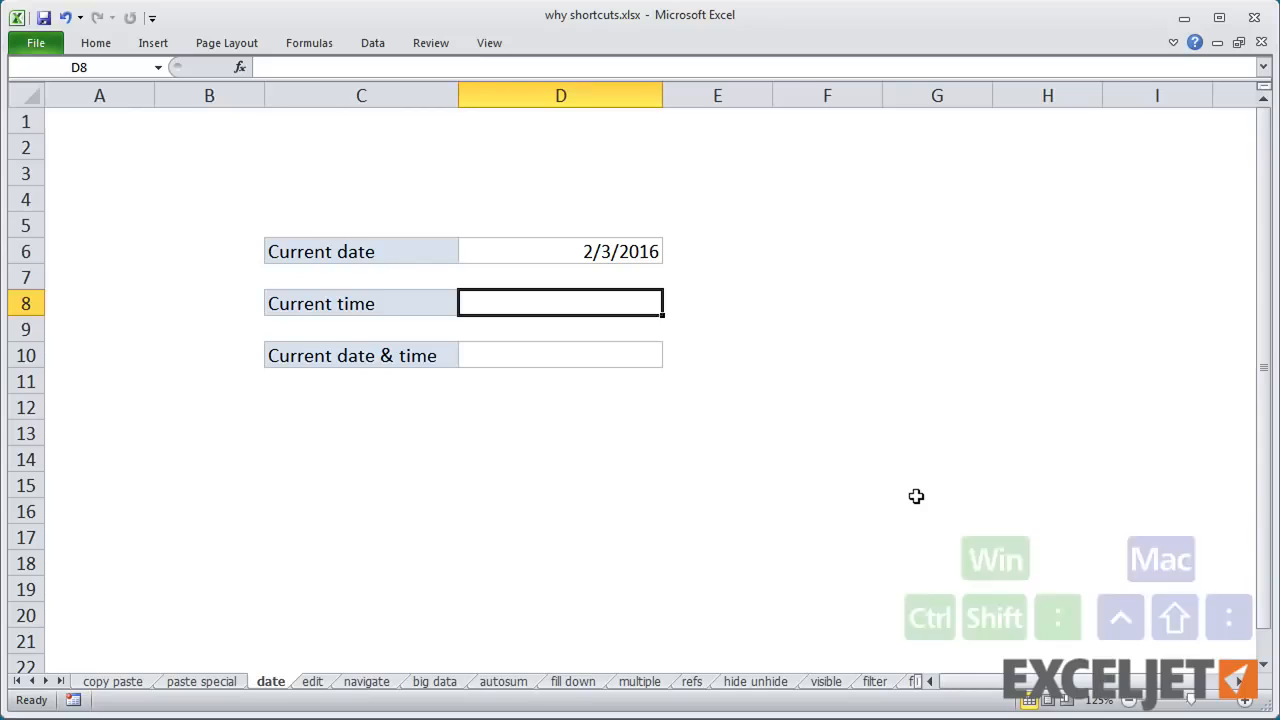
key(ctrl+shift+semicolon)
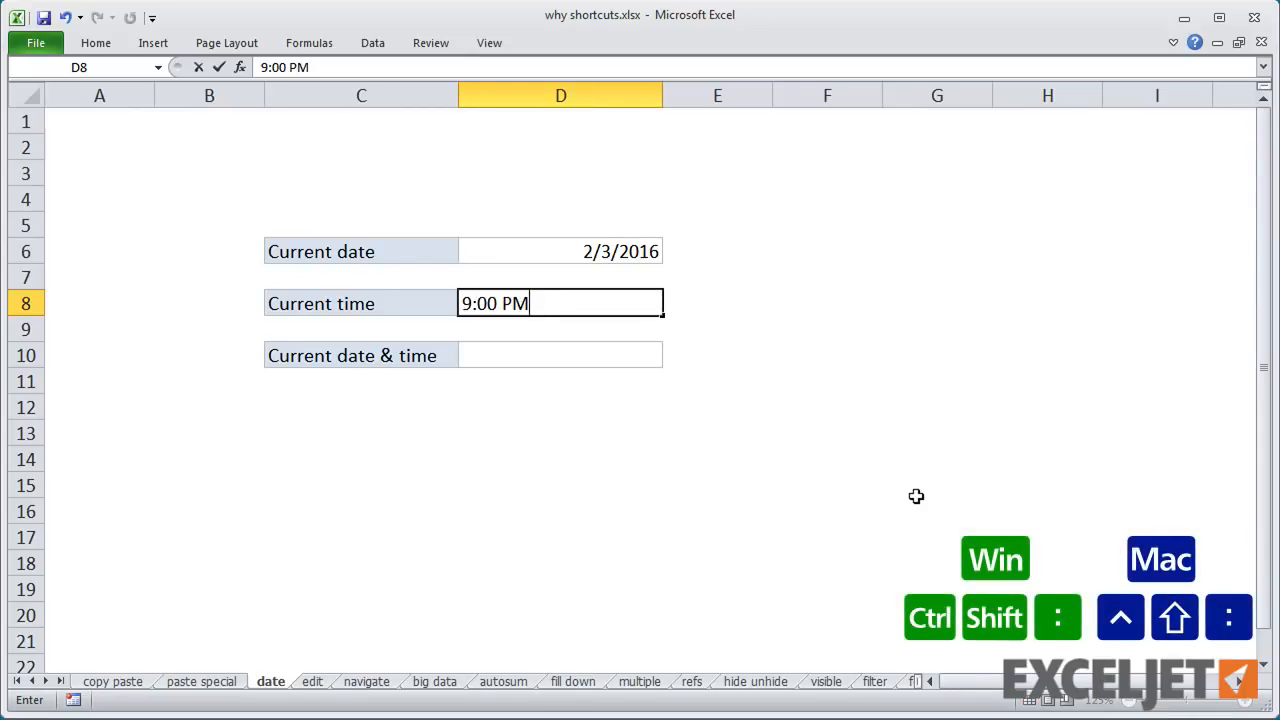
key(Return)
key(Return)
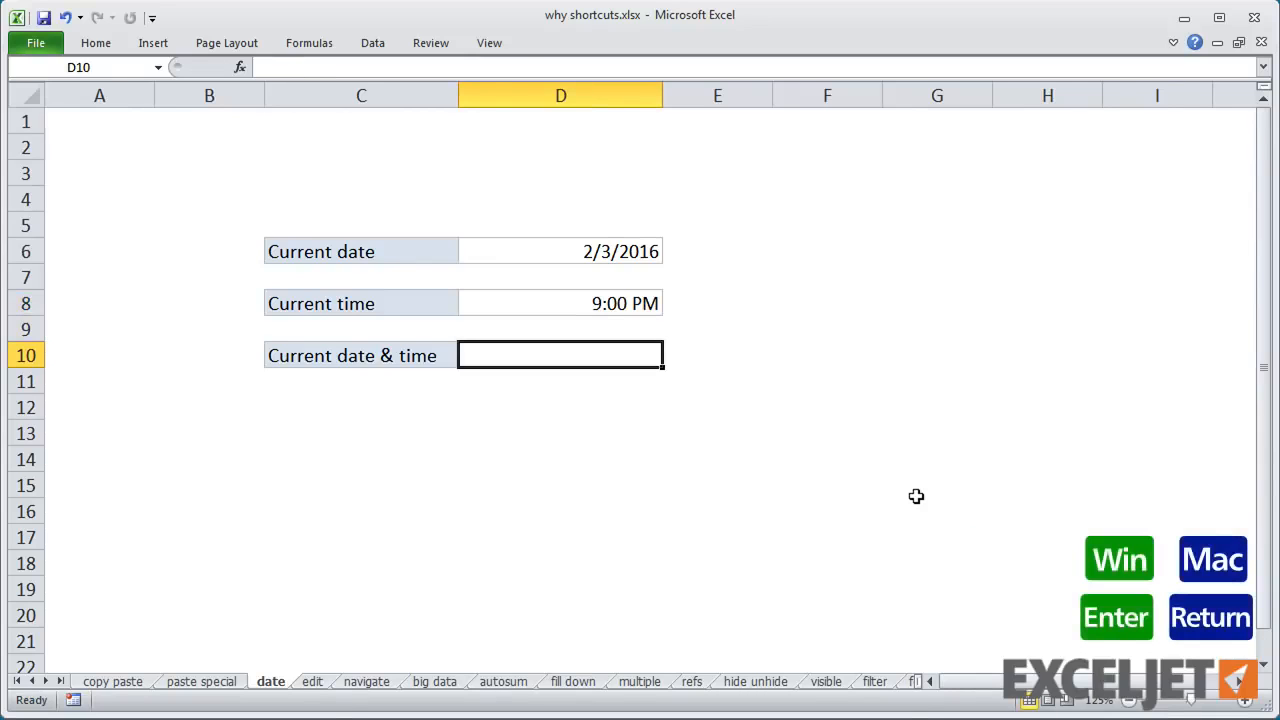
Step: Insert both the current date and the current time together in cell D10
key(ctrl+semicolon)
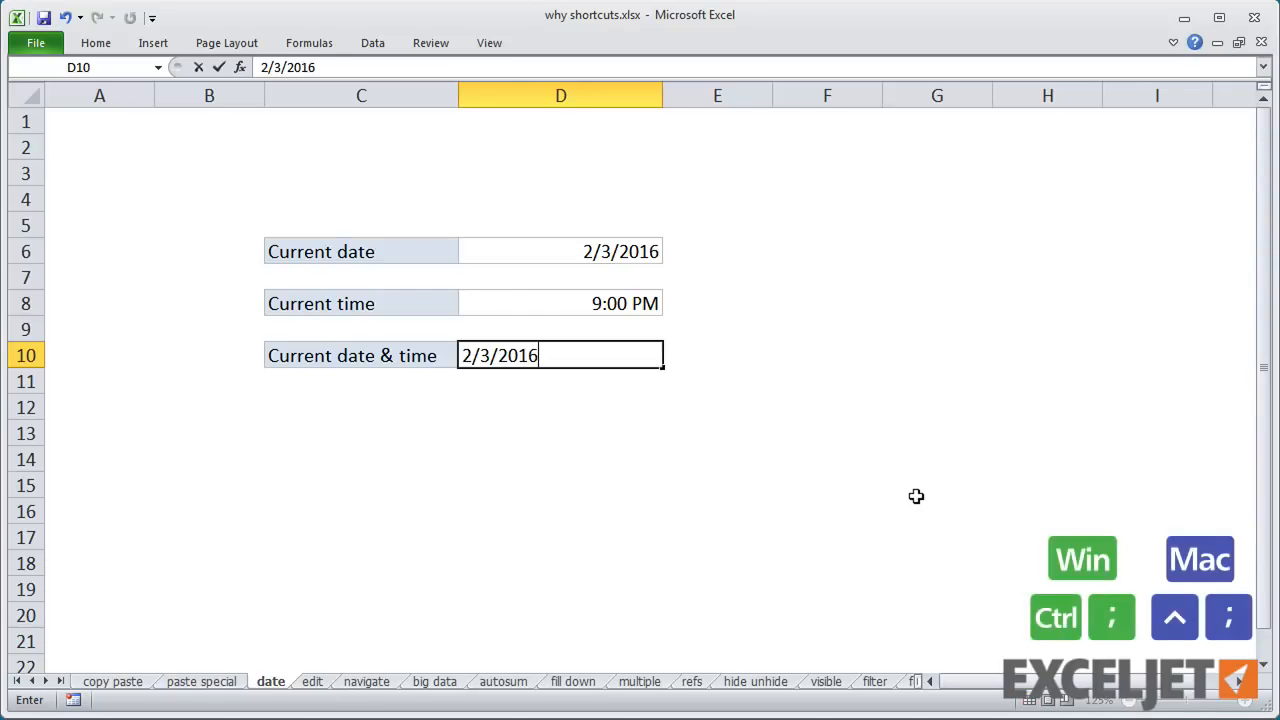
key(ctrl+shift+semicolon)
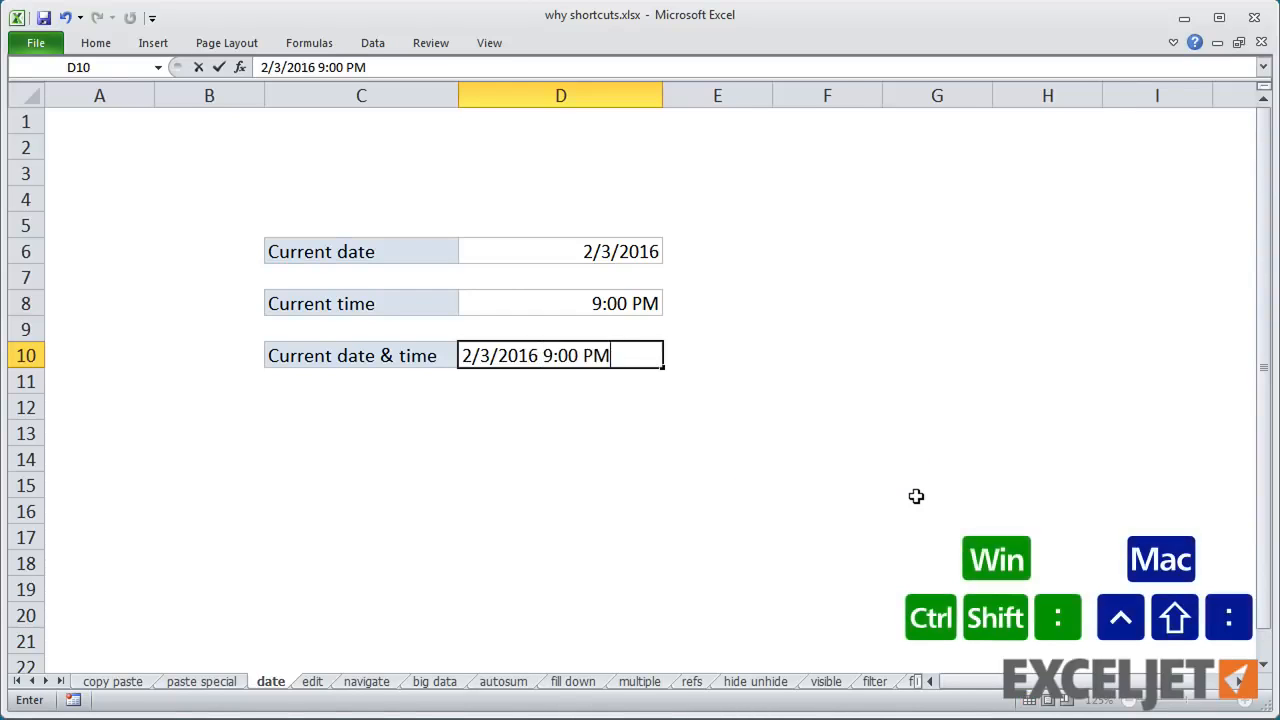
key(Return)
key(Return)
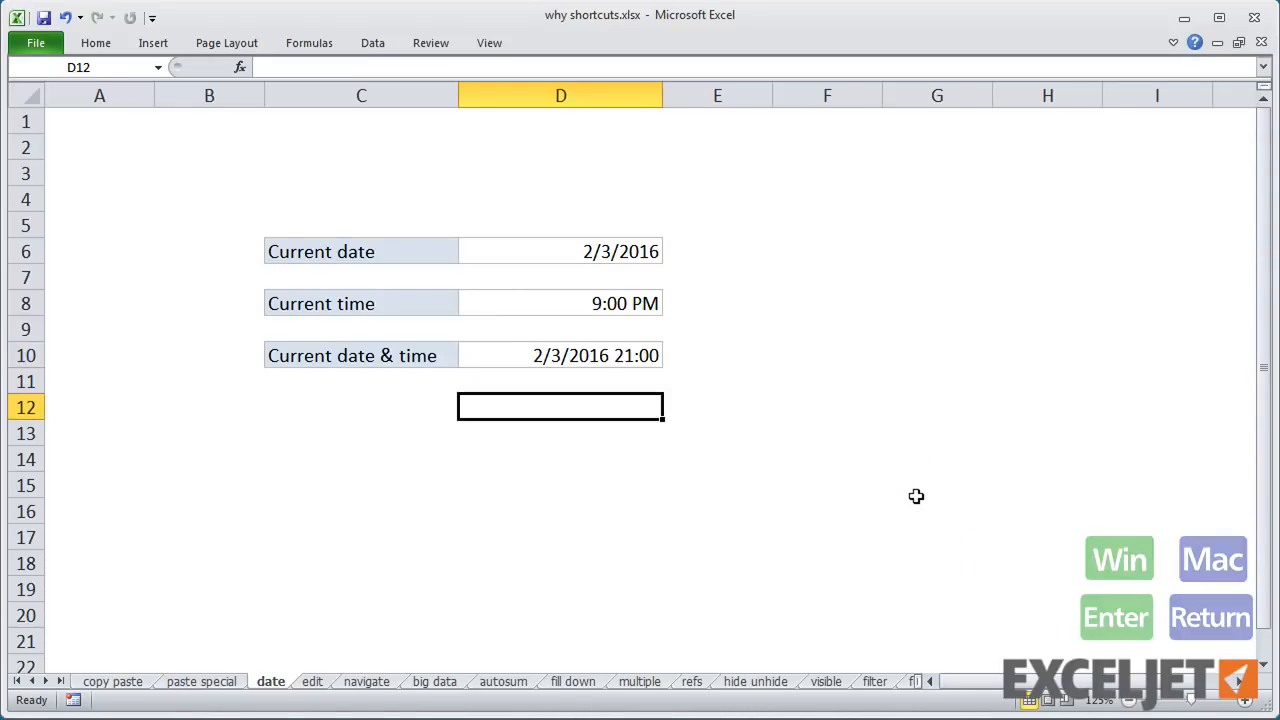
Step: On the edit sheet, change the movie title in D10 to "Star Wars Episode I: The Phantom Menace"
click(312, 681)
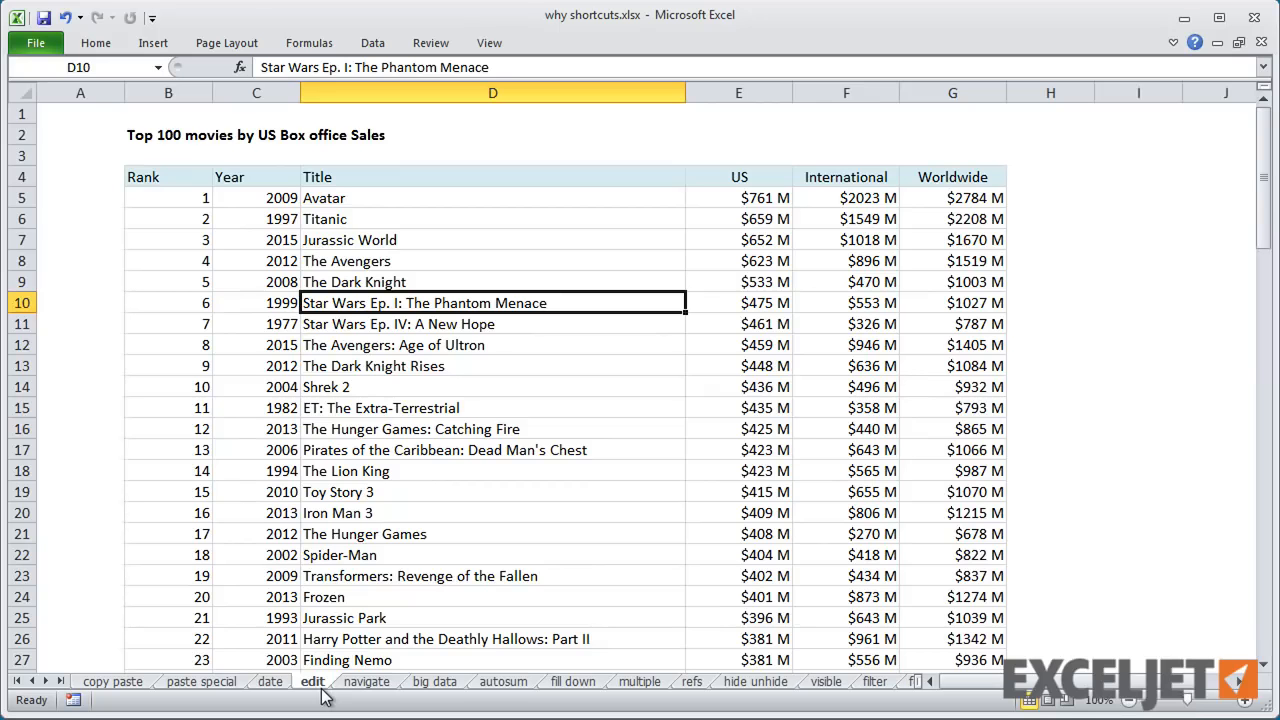
double_click(569, 302)
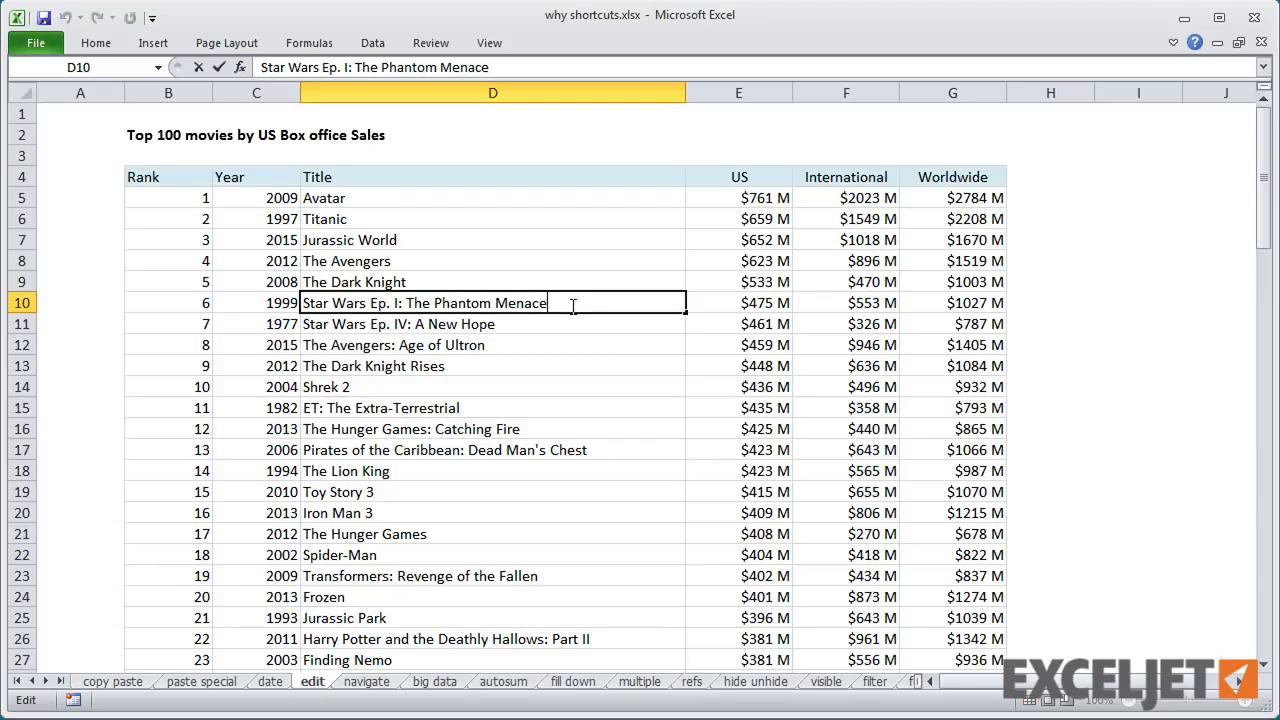
double_click(578, 327)
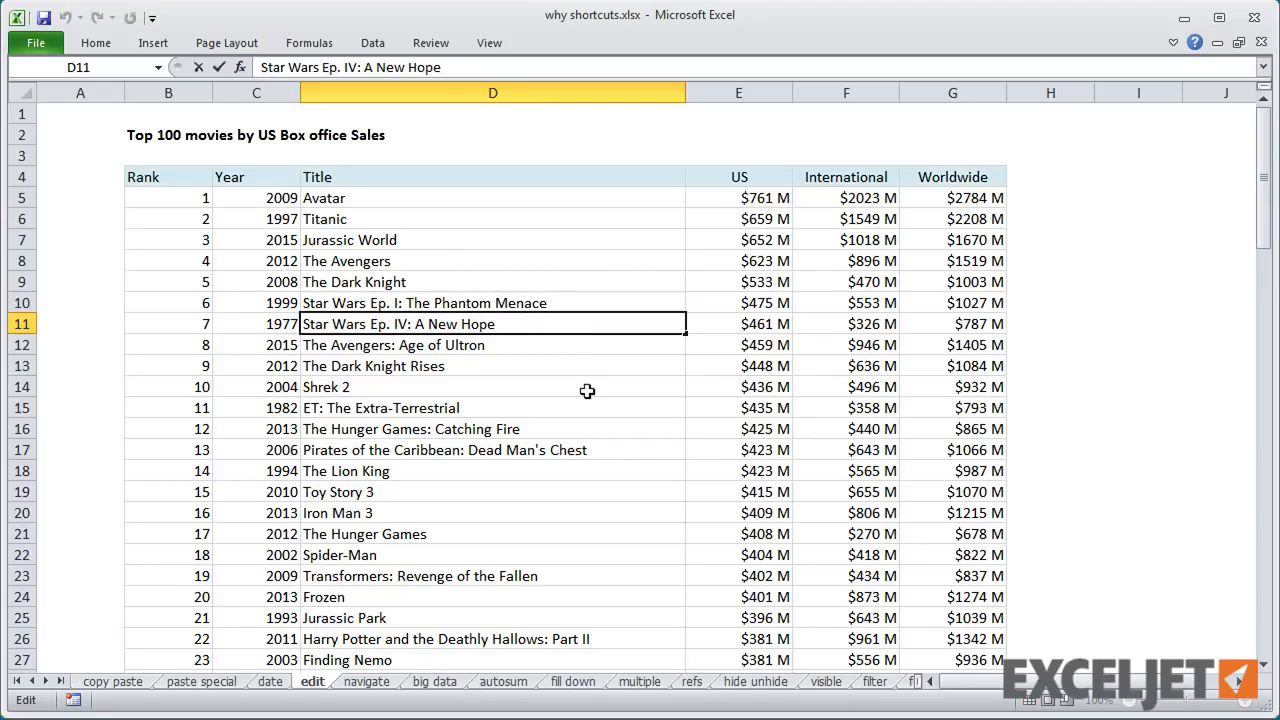
click(574, 298)
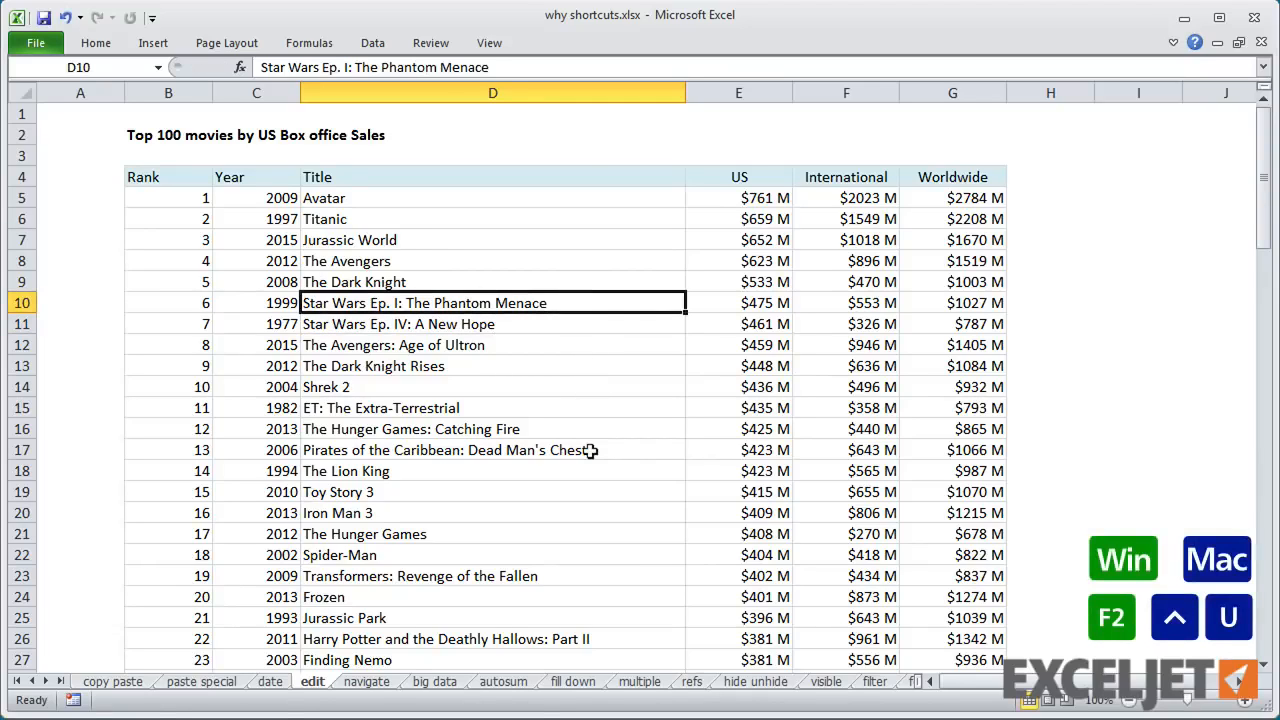
key(F2)
key(ctrl+Left)
key(ctrl+Left)
key(ctrl+Left)
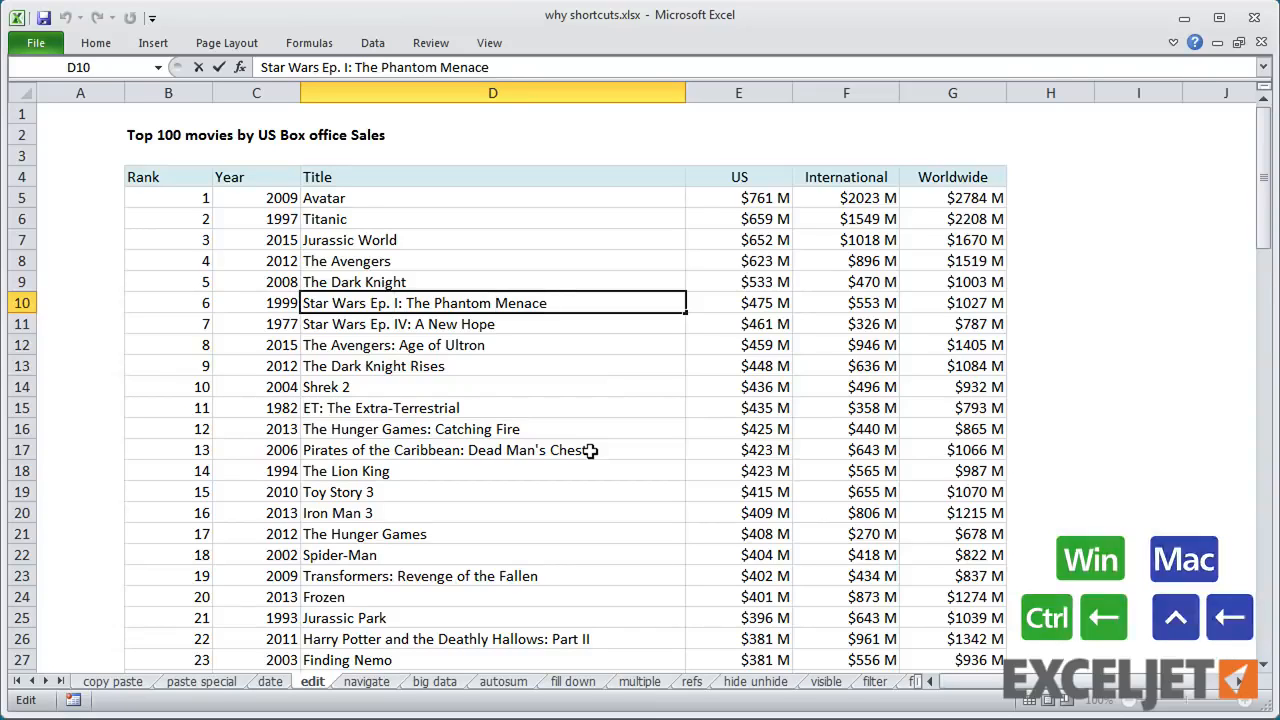
key(ctrl+BackSpace)
text(isoe)
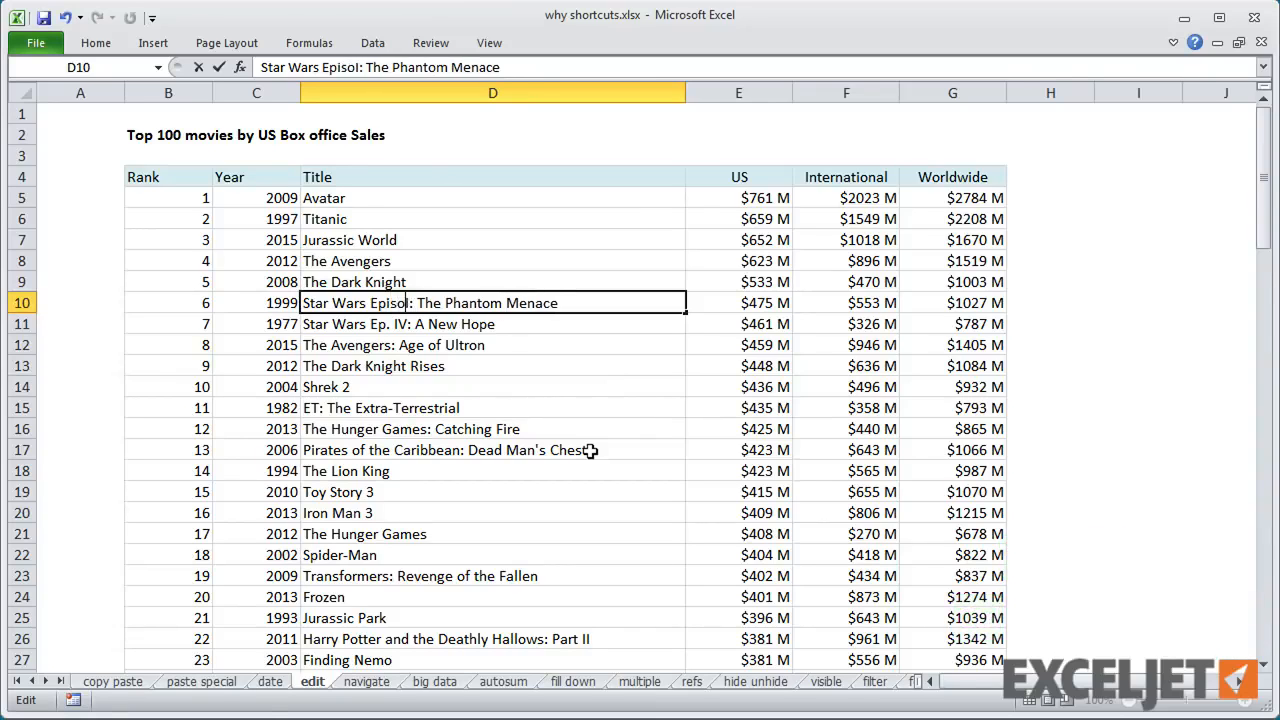
text(e)
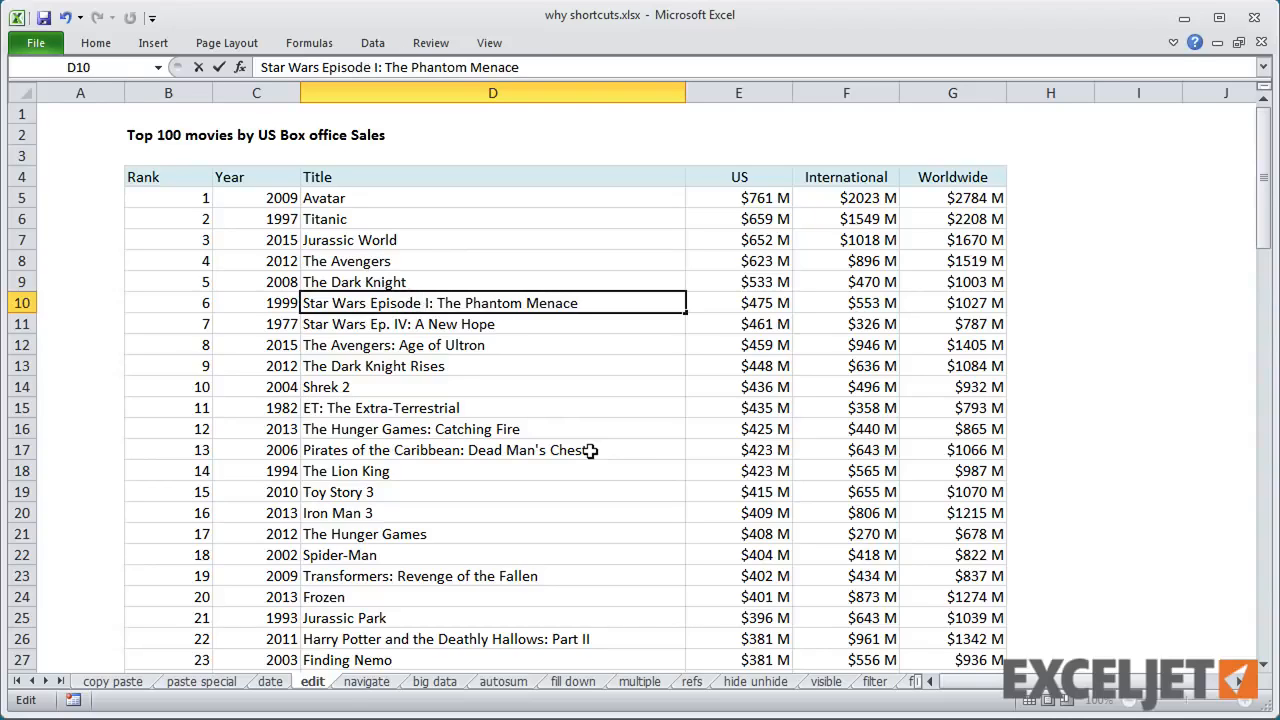
key(Return)
Step: Change the movie title in D11 to "Star Wars Episode IV: A New Hope"
key(F2)
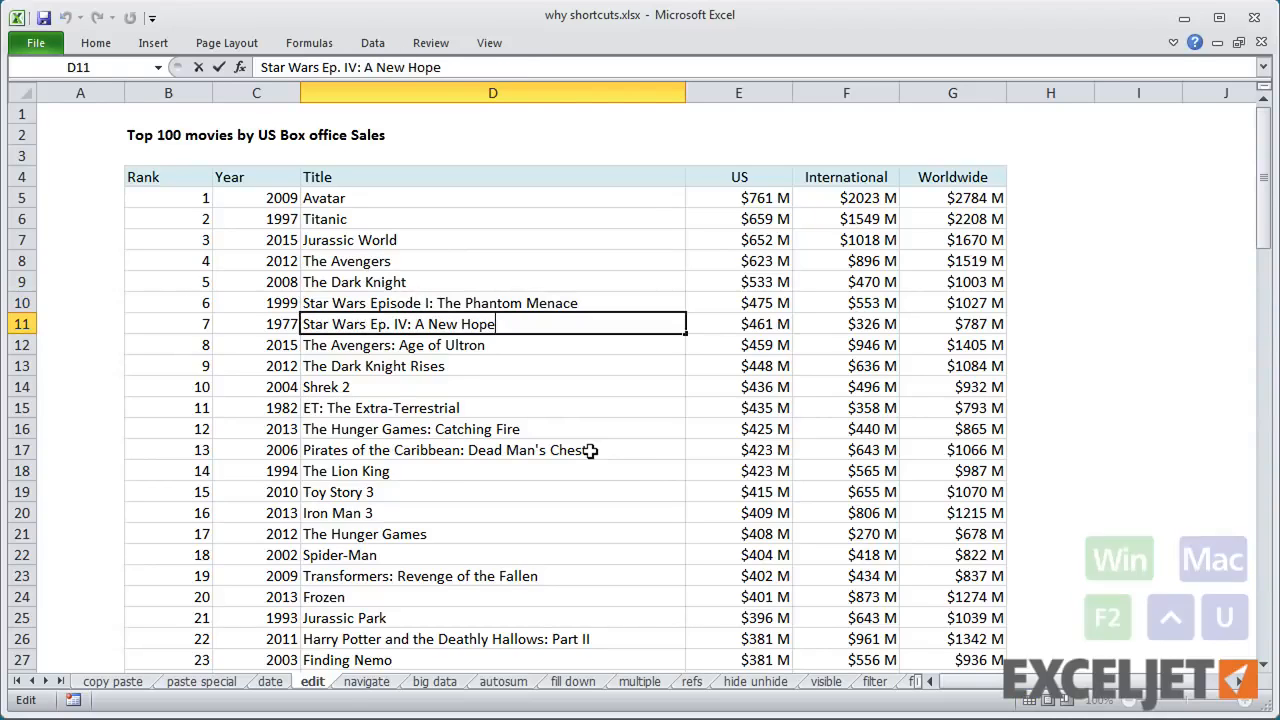
key(ctrl+Left)
key(ctrl+Left)
key(ctrl+Left)
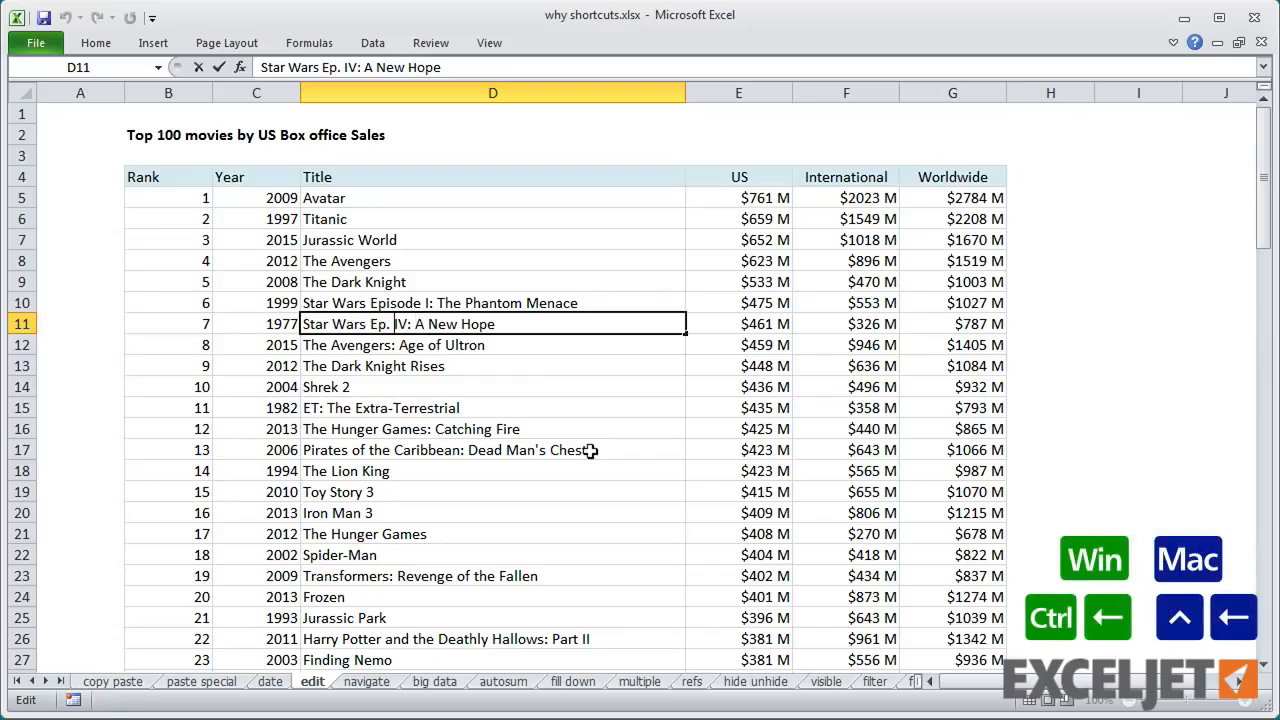
key(BackSpace)
key(BackSpace)
text(isode)
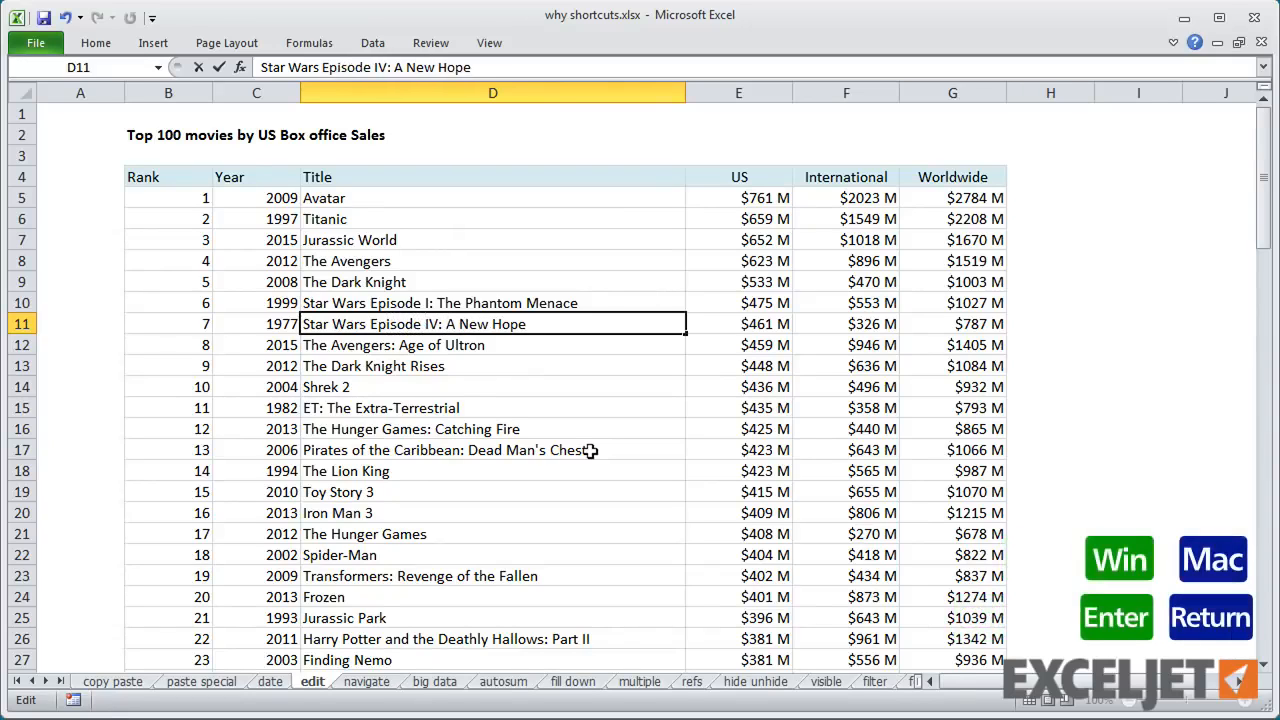
key(Return)
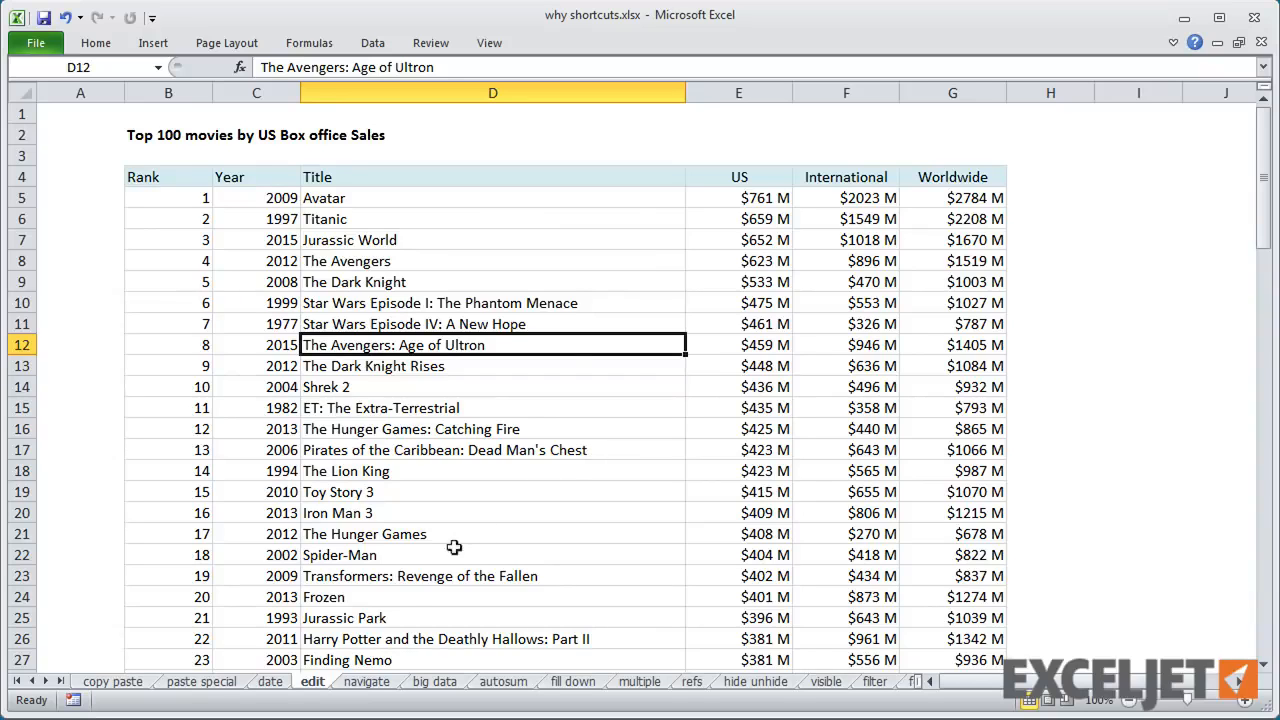
Step: On the navigate sheet, jump to the first cell A1 and to the last used cell O26
click(368, 681)
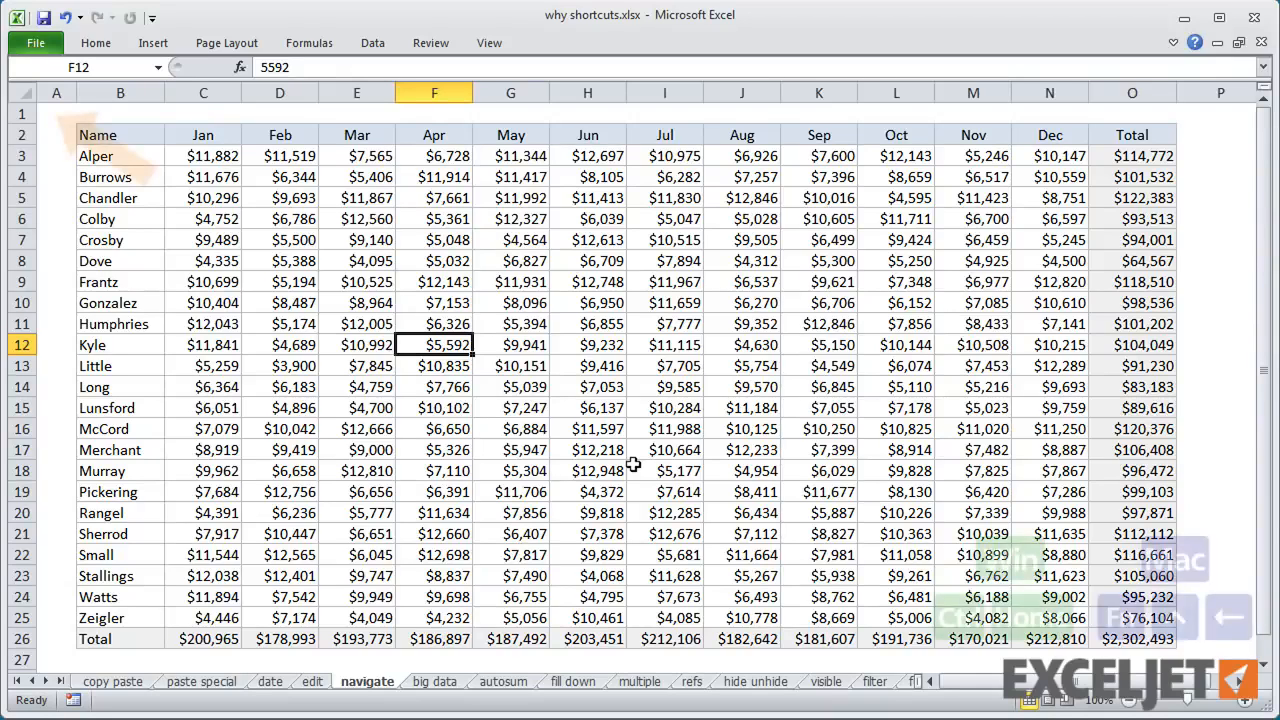
key(ctrl+Home)
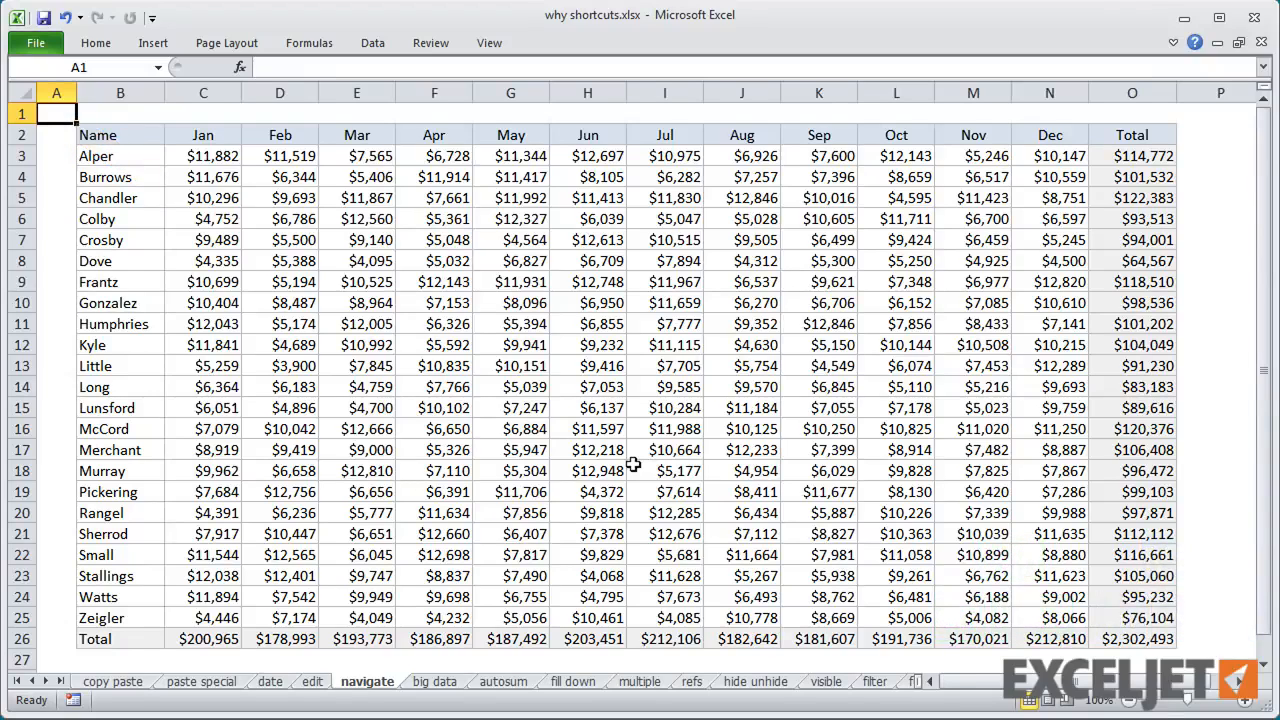
key(ctrl+End)
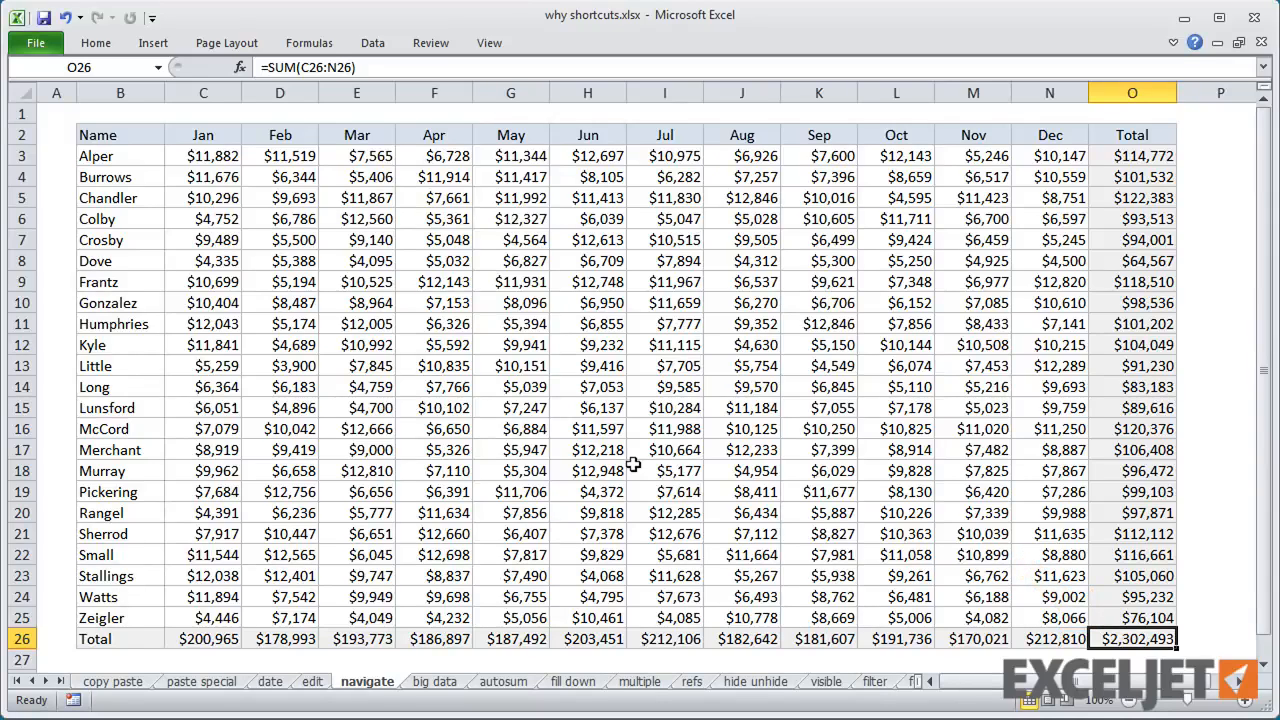
Step: Starting from B3, jump around the table's edges through B26, O26 and O2 to B2
click(132, 151)
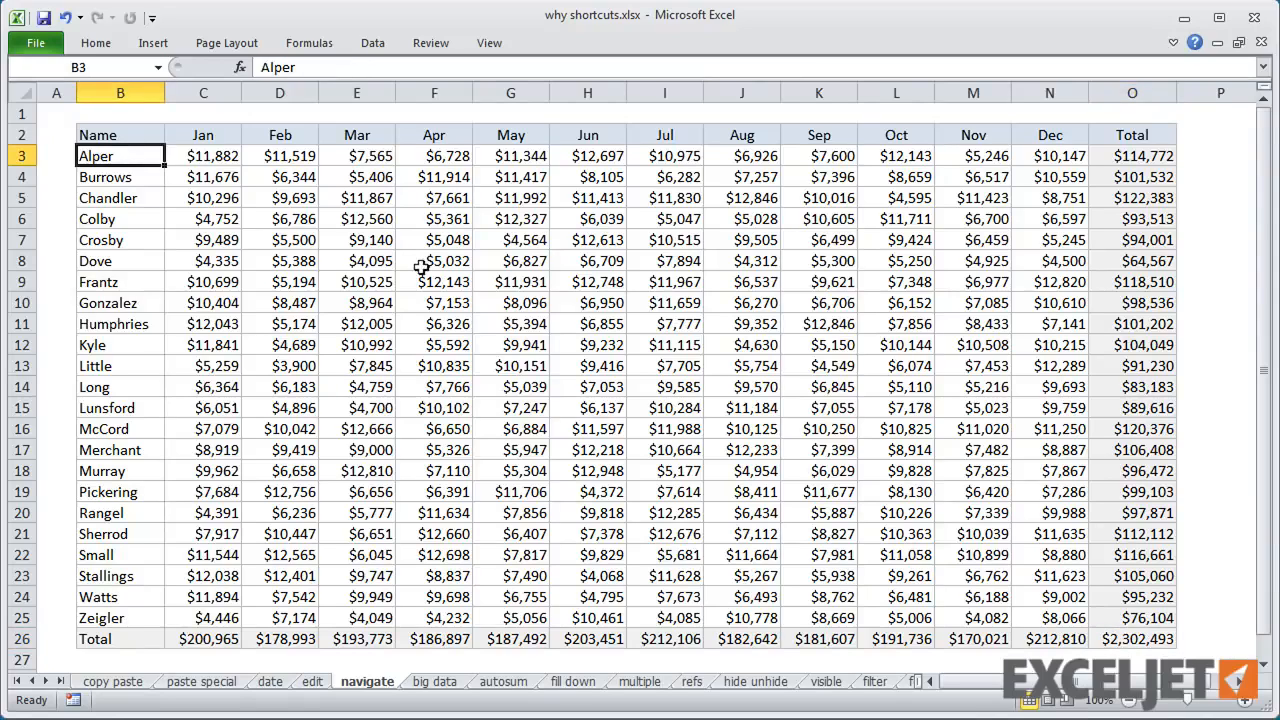
key(ctrl+Down)
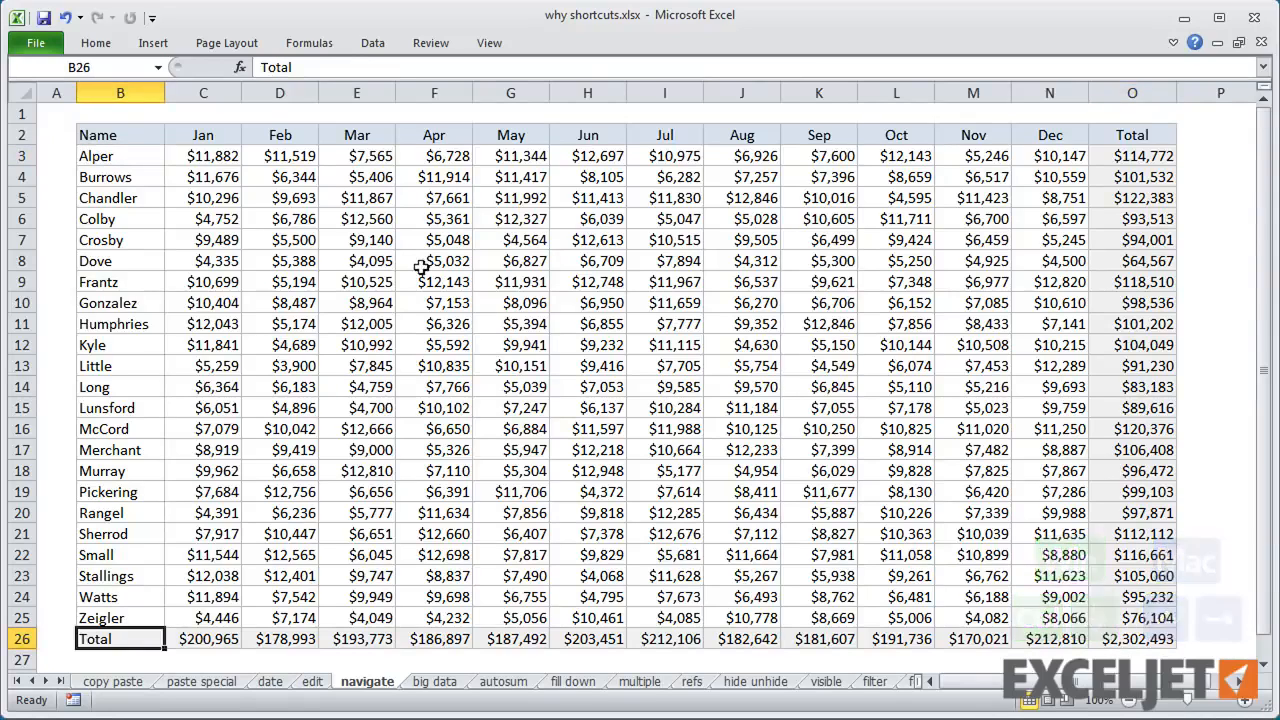
key(ctrl+Right)
key(ctrl+Up)
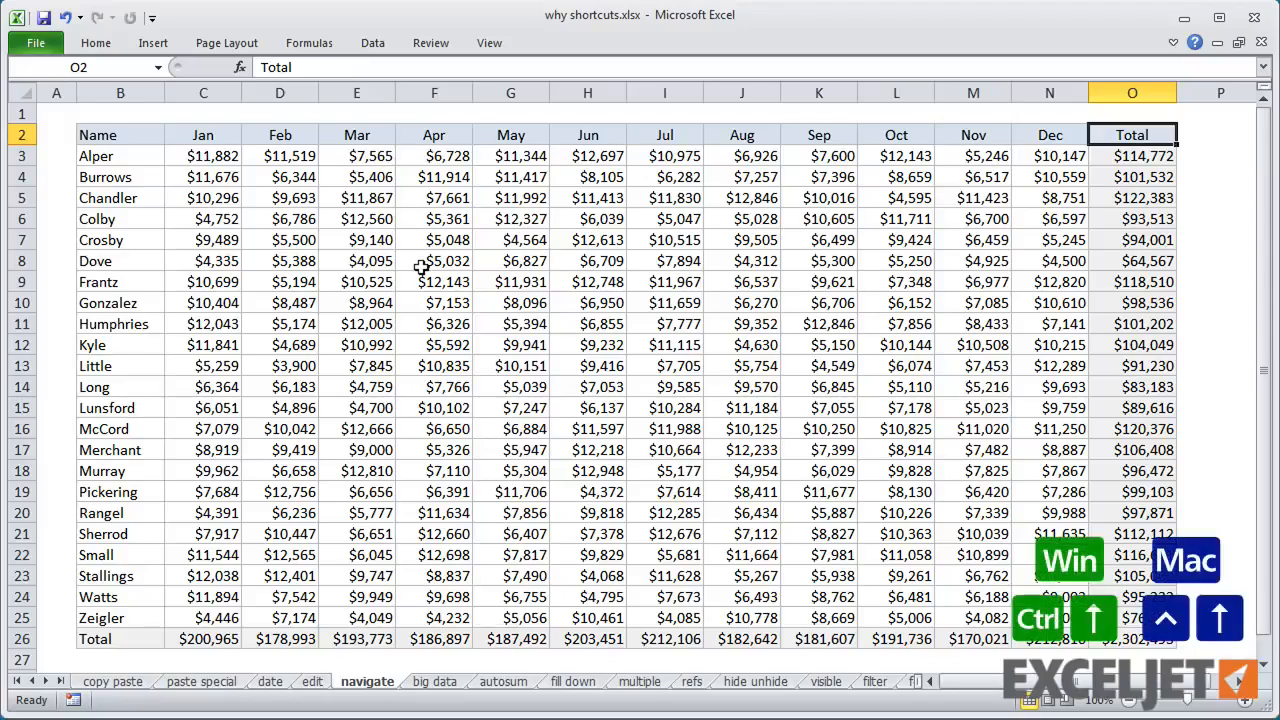
key(ctrl+Left)
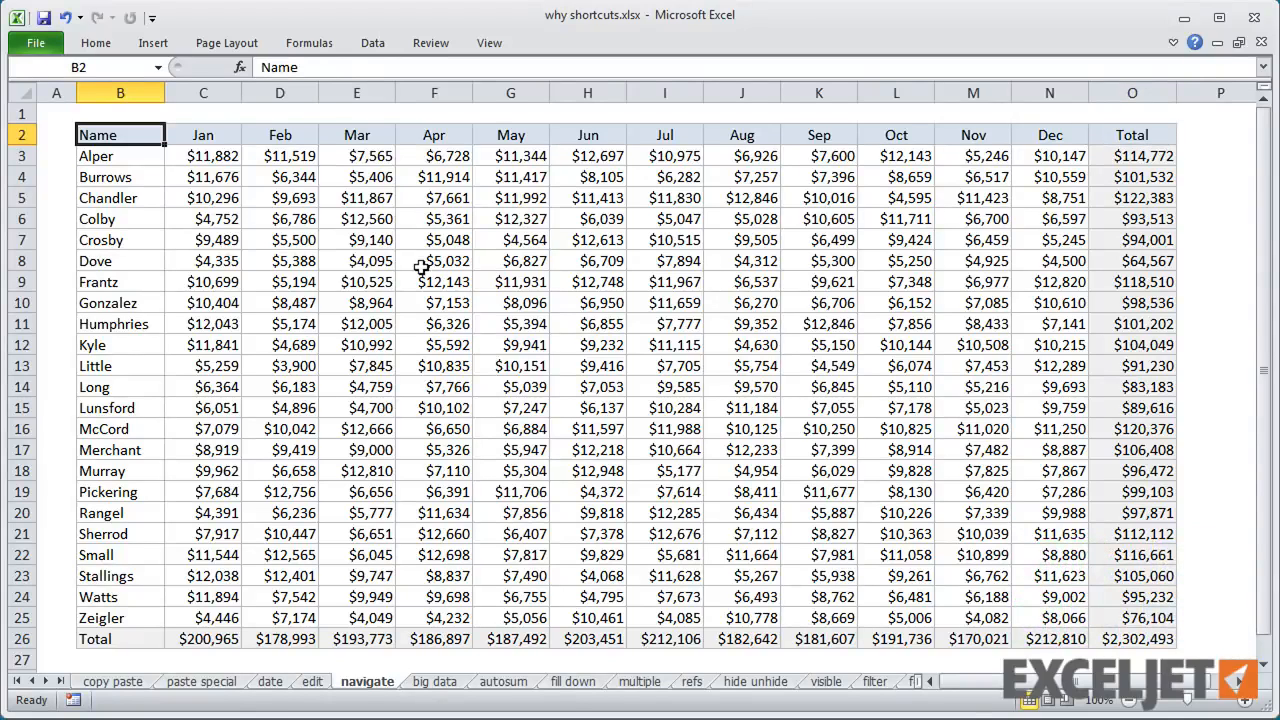
Step: Extend a selection from B5 across its table row to O5, and another from the Apr header in F2 down to F26
key(Down)
key(Down)
key(Down)
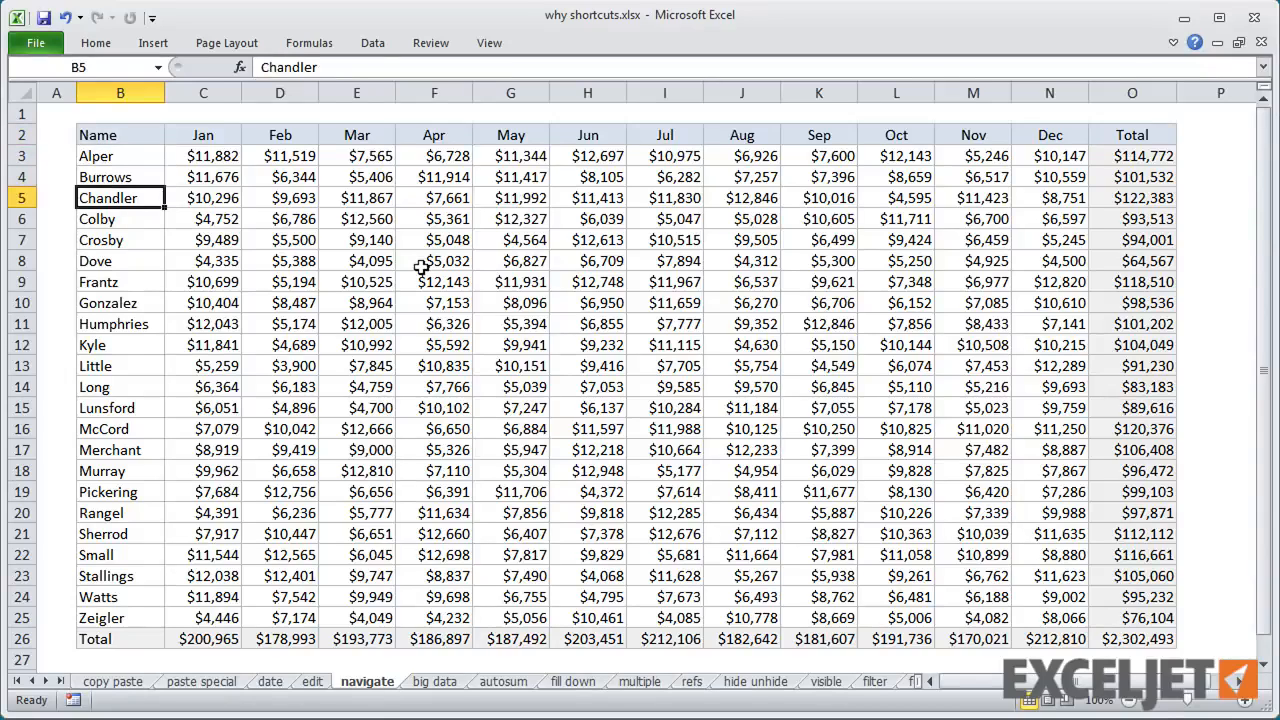
key(ctrl+shift+Right)
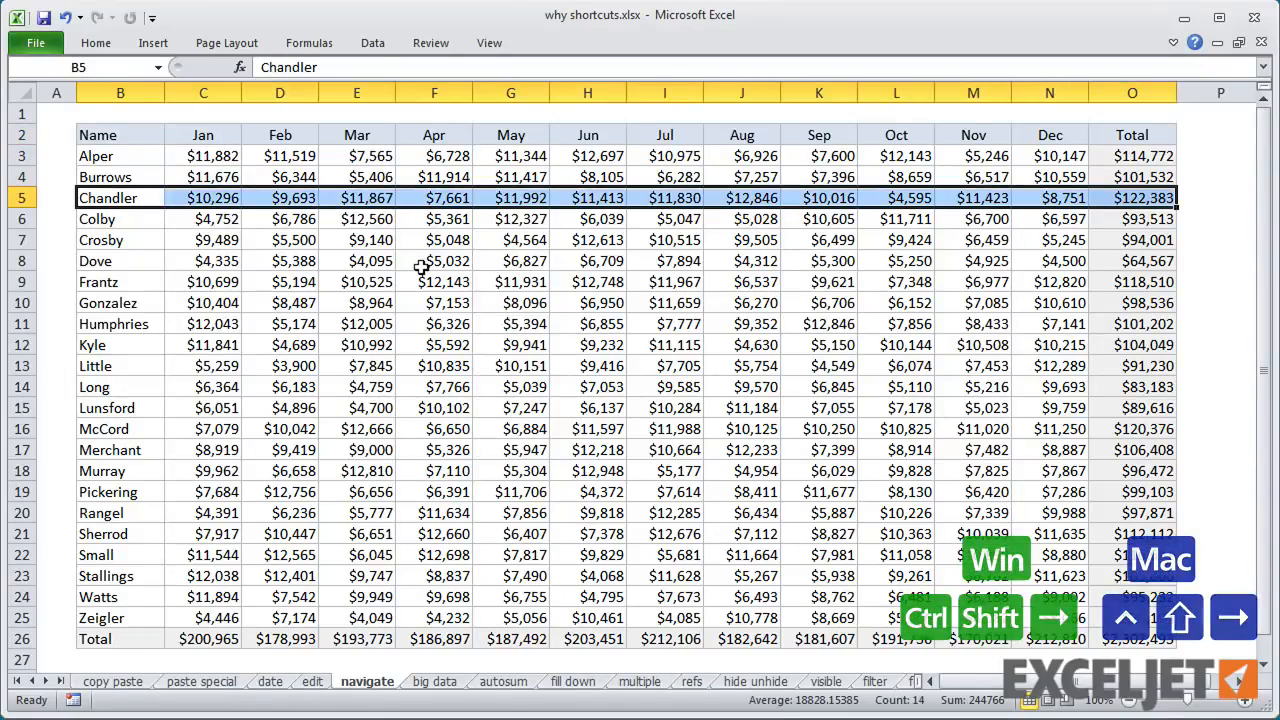
click(421, 267)
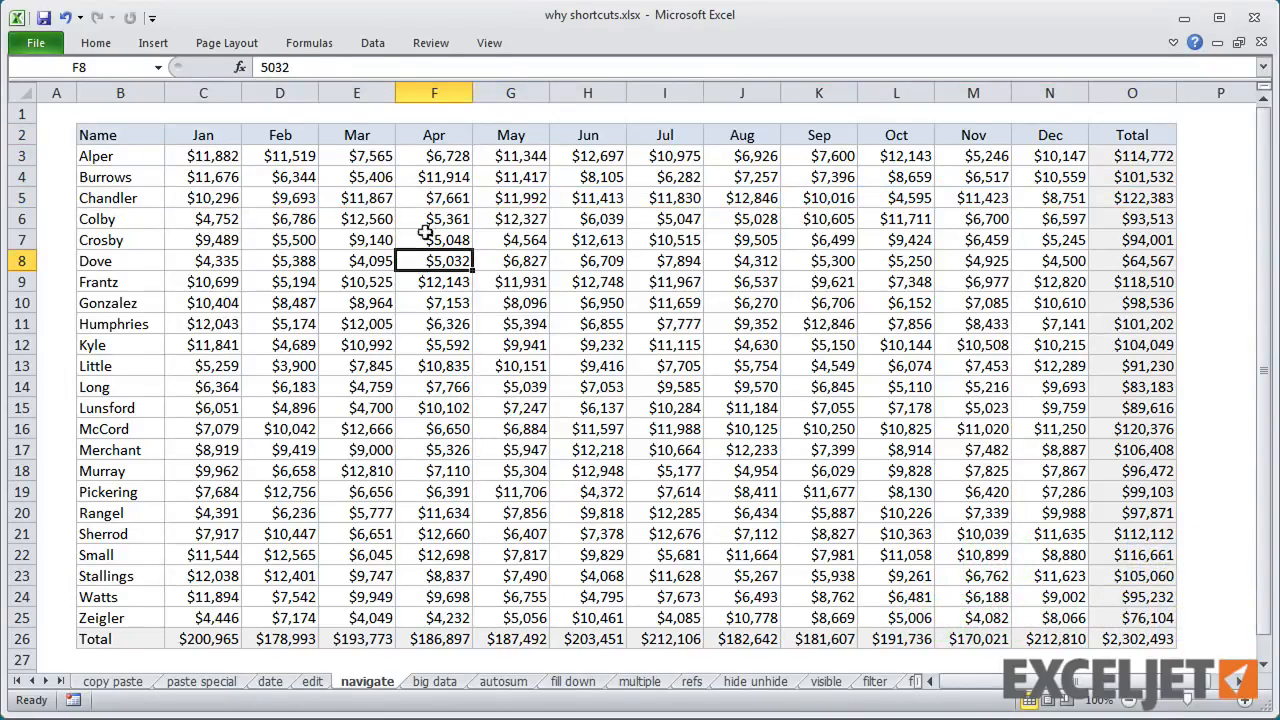
click(432, 133)
key(ctrl+shift+Down)
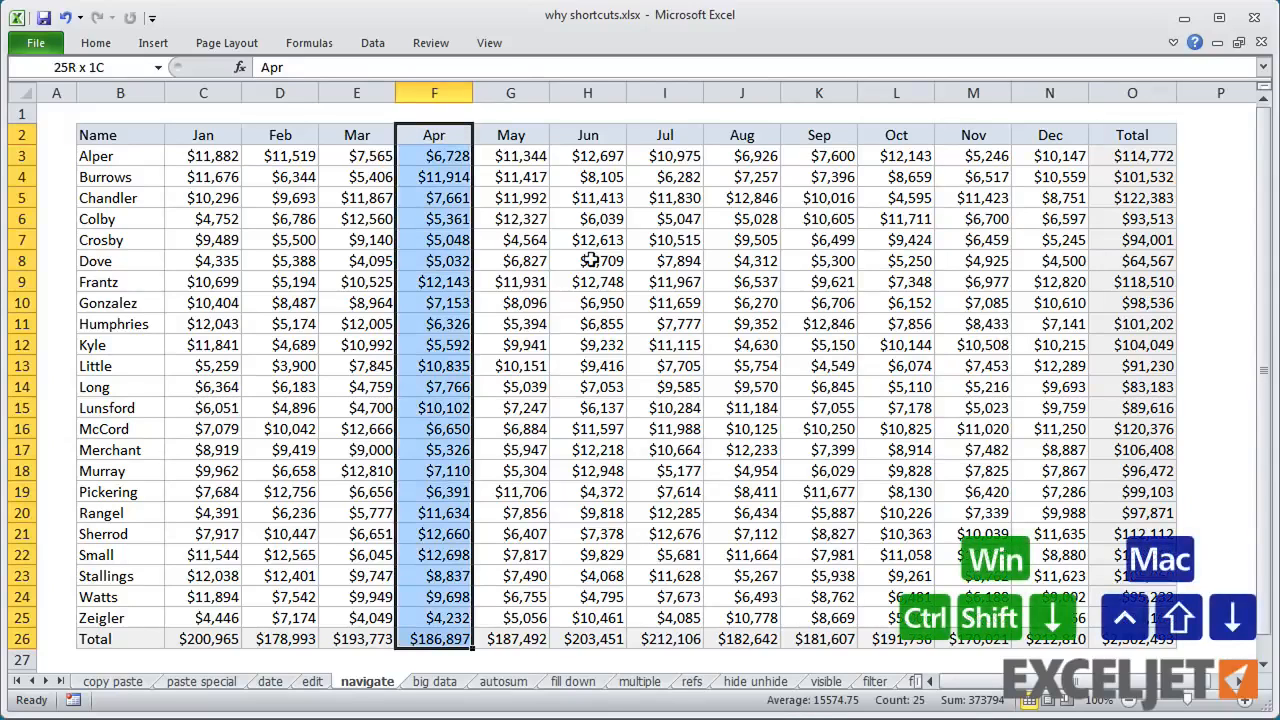
Step: Select the entire table B2:O26 by extending the selection from the Name header down and across
click(145, 134)
key(ctrl+shift+Down)
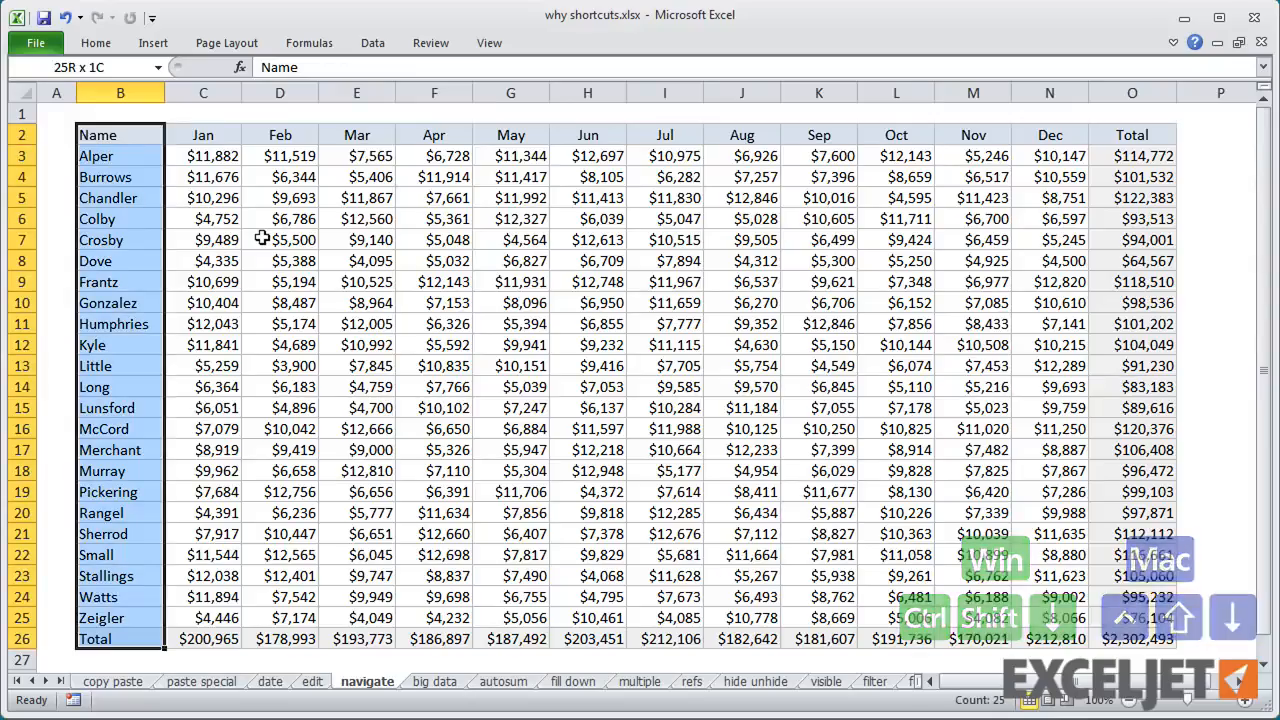
key(ctrl+shift+Right)
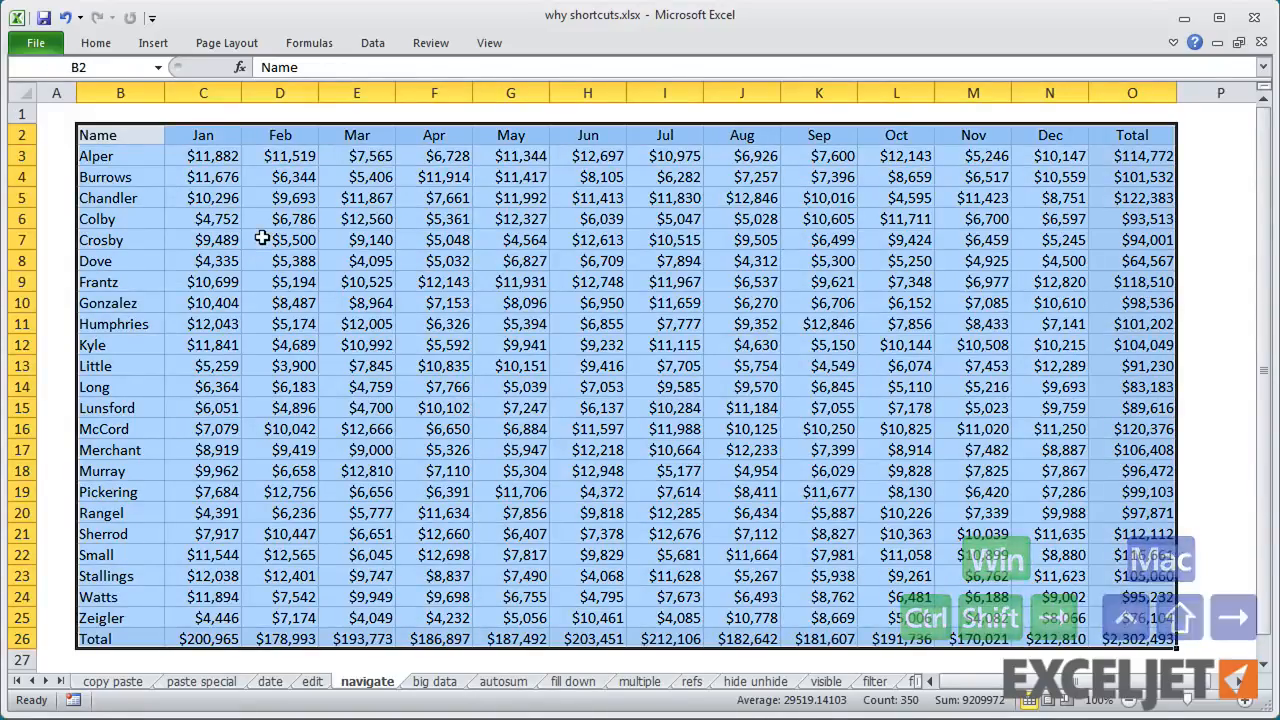
Step: Select the whole table at once from cell G13, and collapse the selection back to the active cell
click(528, 370)
key(ctrl+a)
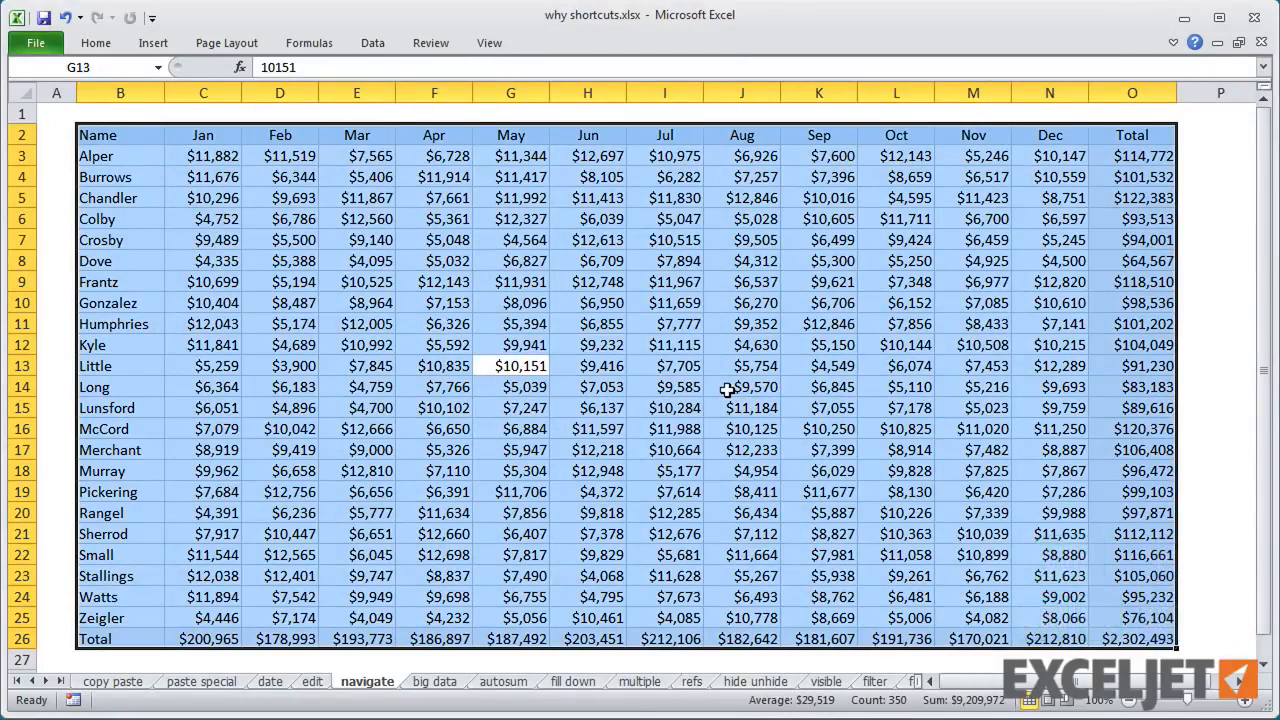
key(shift+BackSpace)
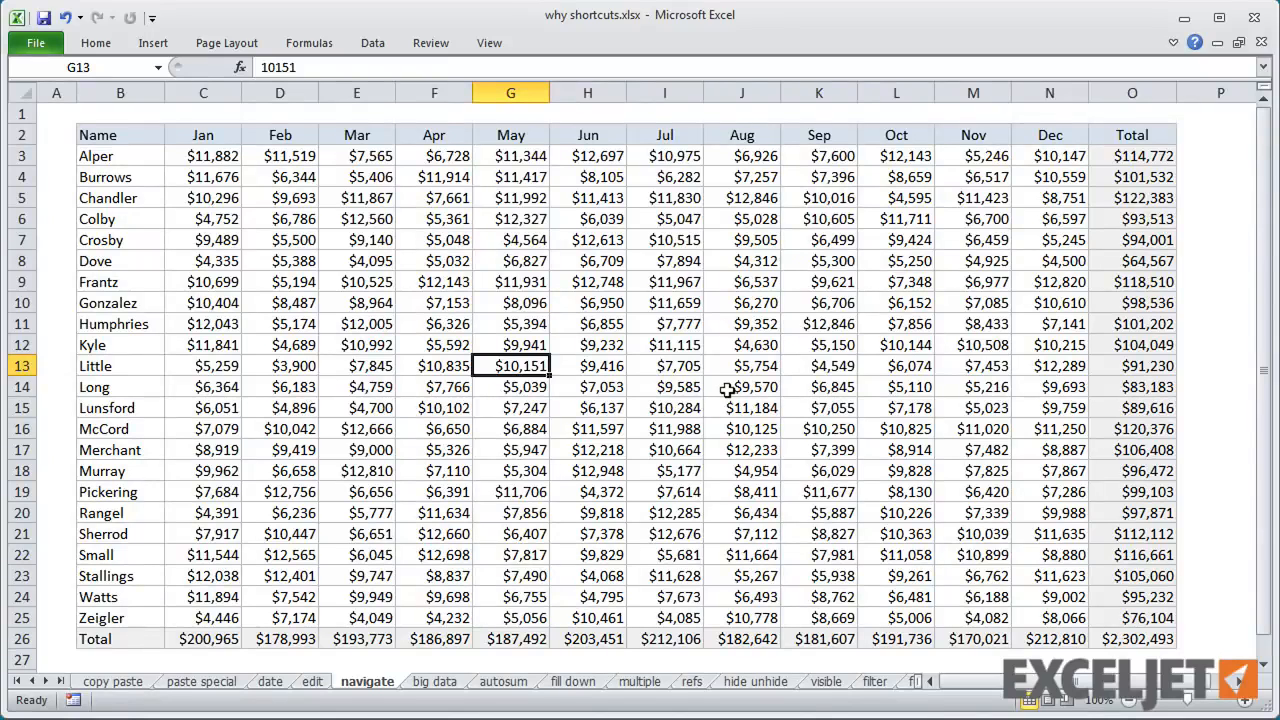
Step: Select F10:I16, extend the selection one cell at a time to L21, and collapse it back to the active cell
drag(440, 300, 660, 432)
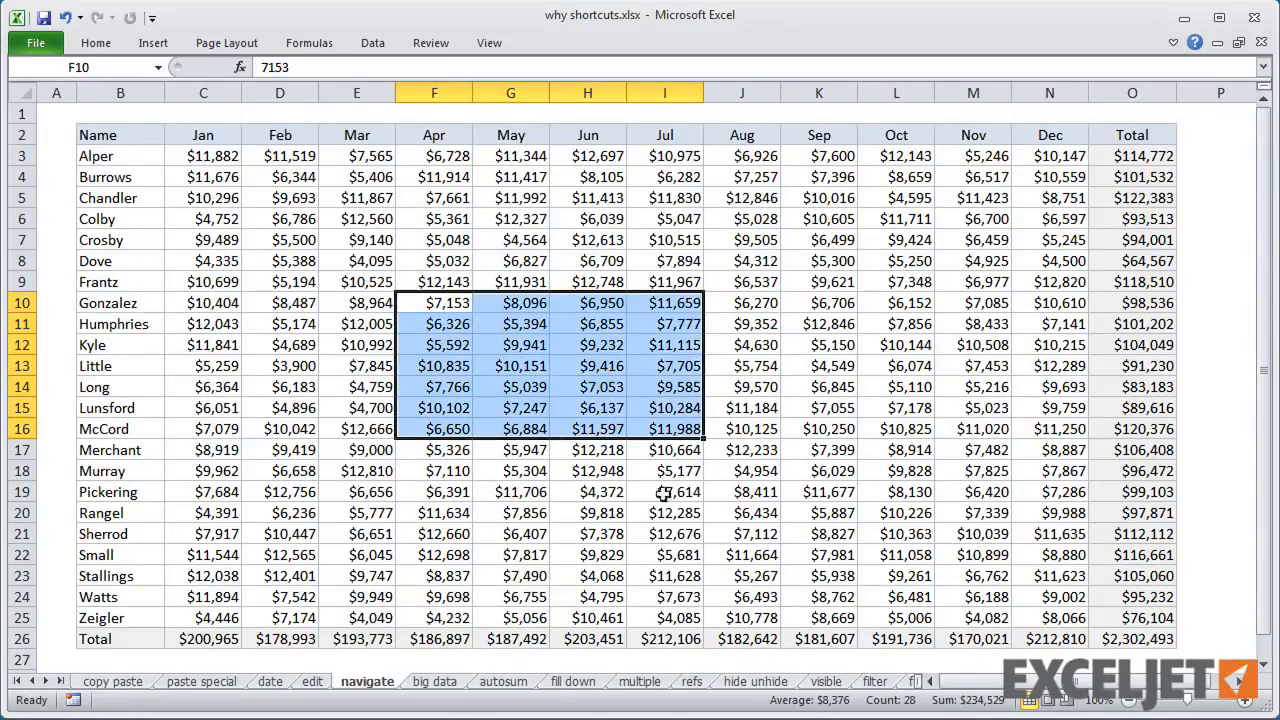
key(shift+Right)
key(shift+Right)
key(shift+Right)
key(shift+Down)
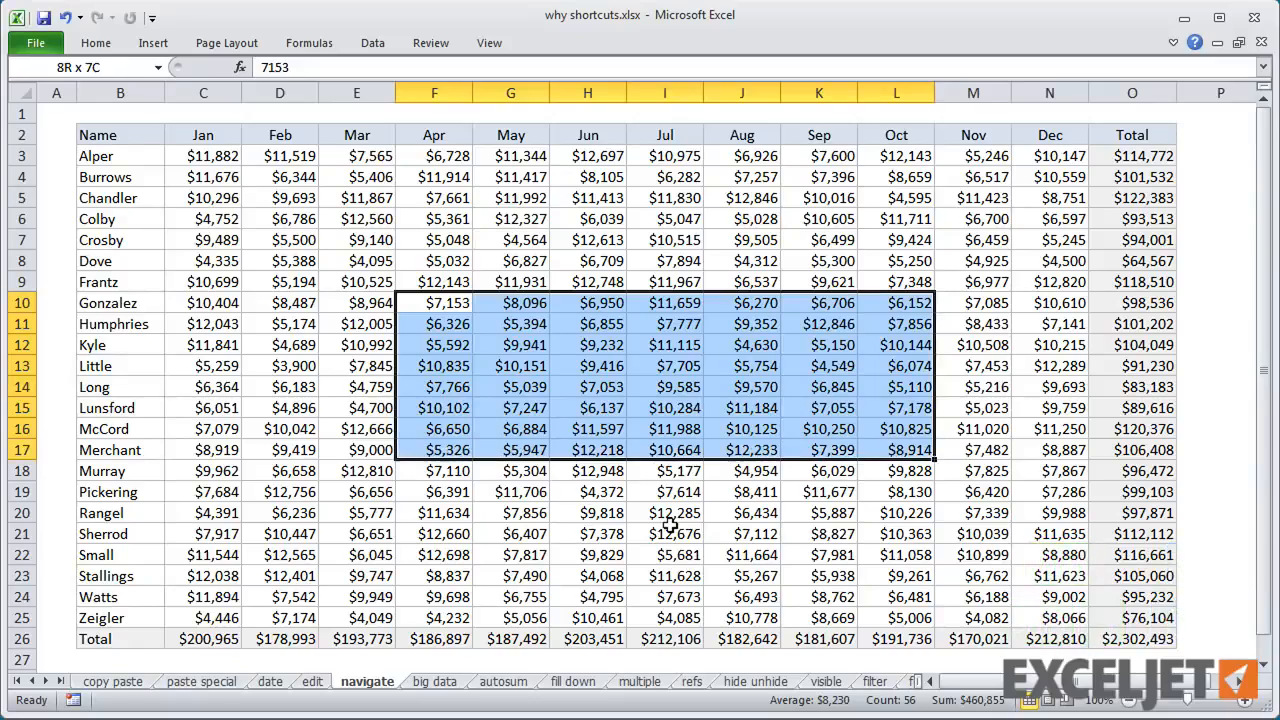
key(shift+Down)
key(shift+Down)
key(shift+Down)
key(shift+Down)
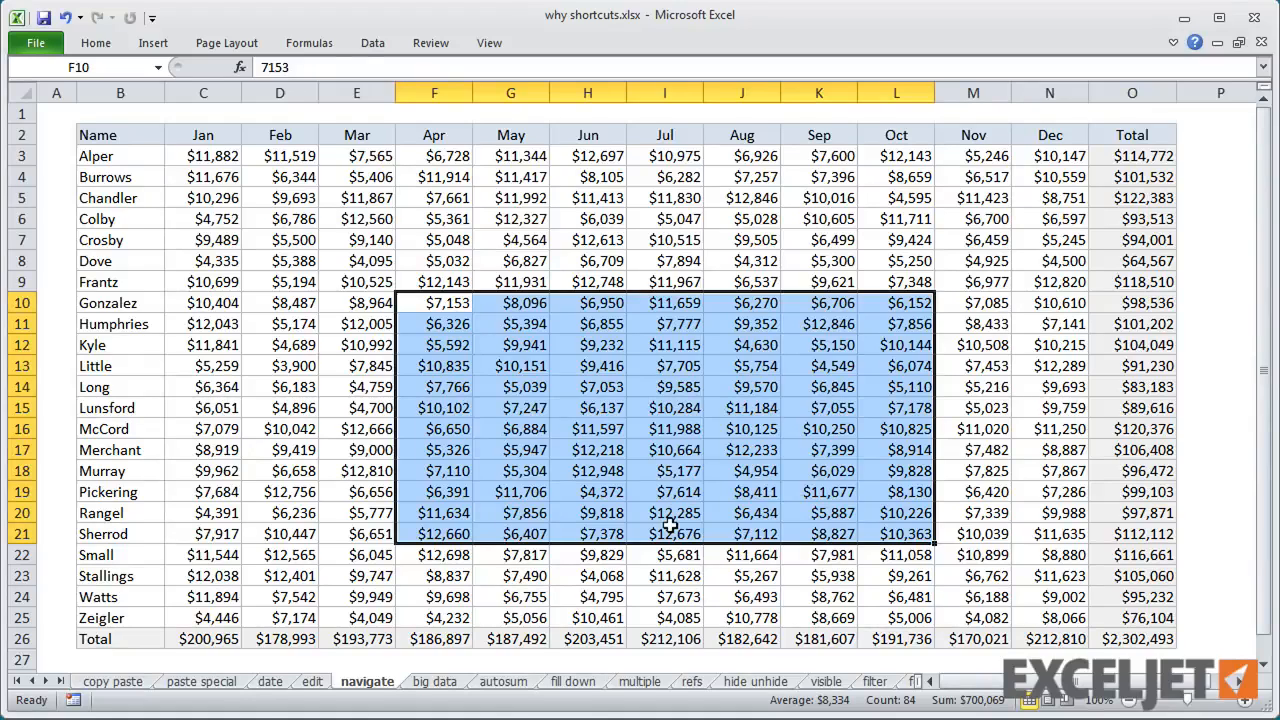
key(shift+BackSpace)
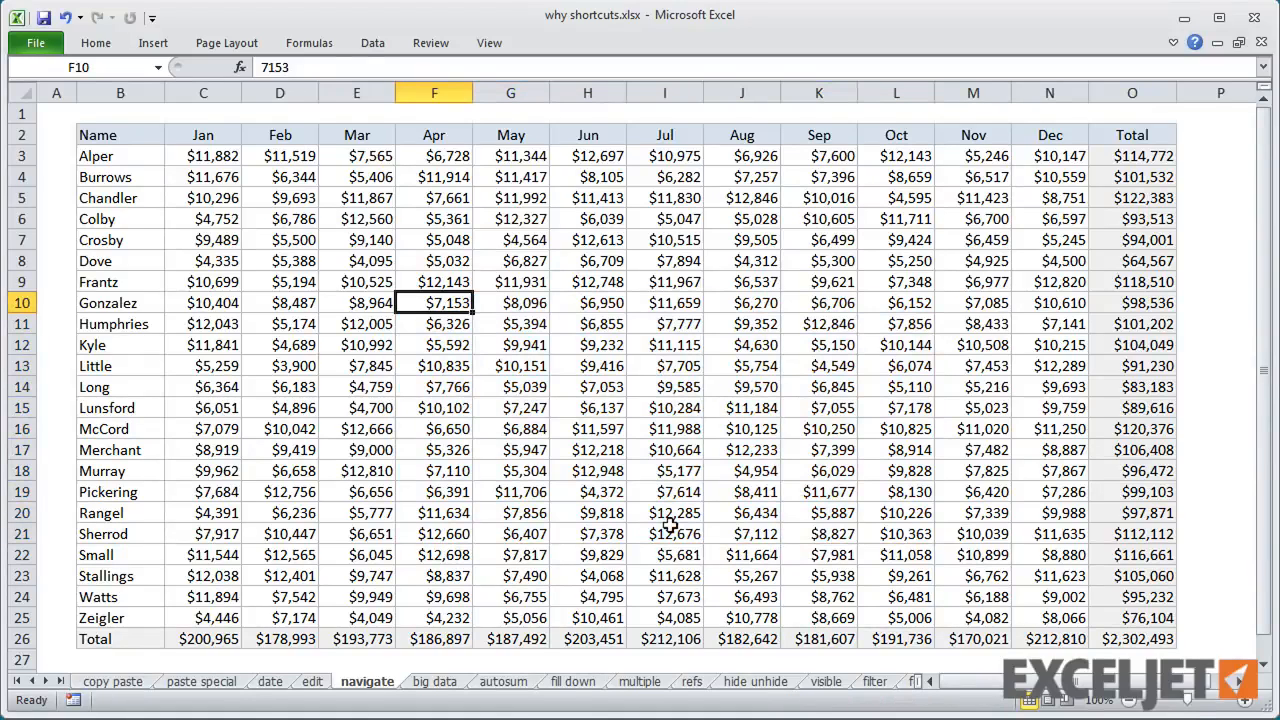
Step: From F10, select the entire row 10 and the entire column F in turn, collapsing the selection after each
key(shift+space)
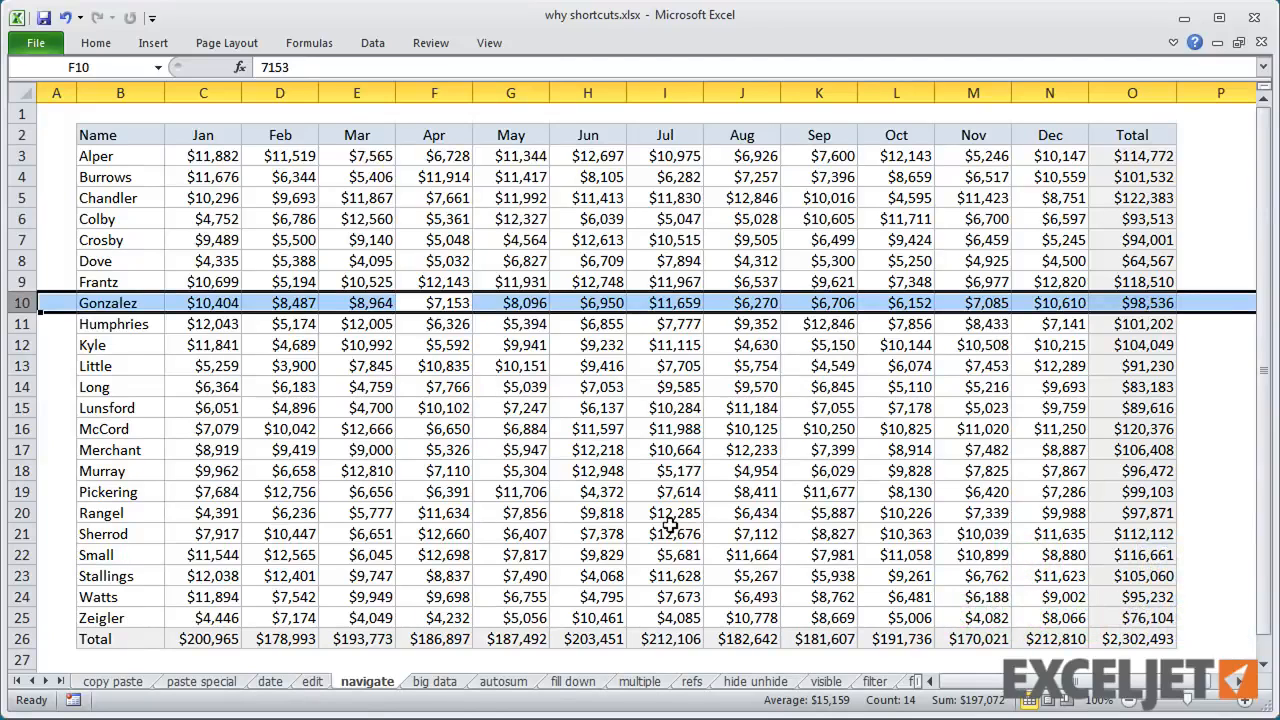
key(shift+BackSpace)
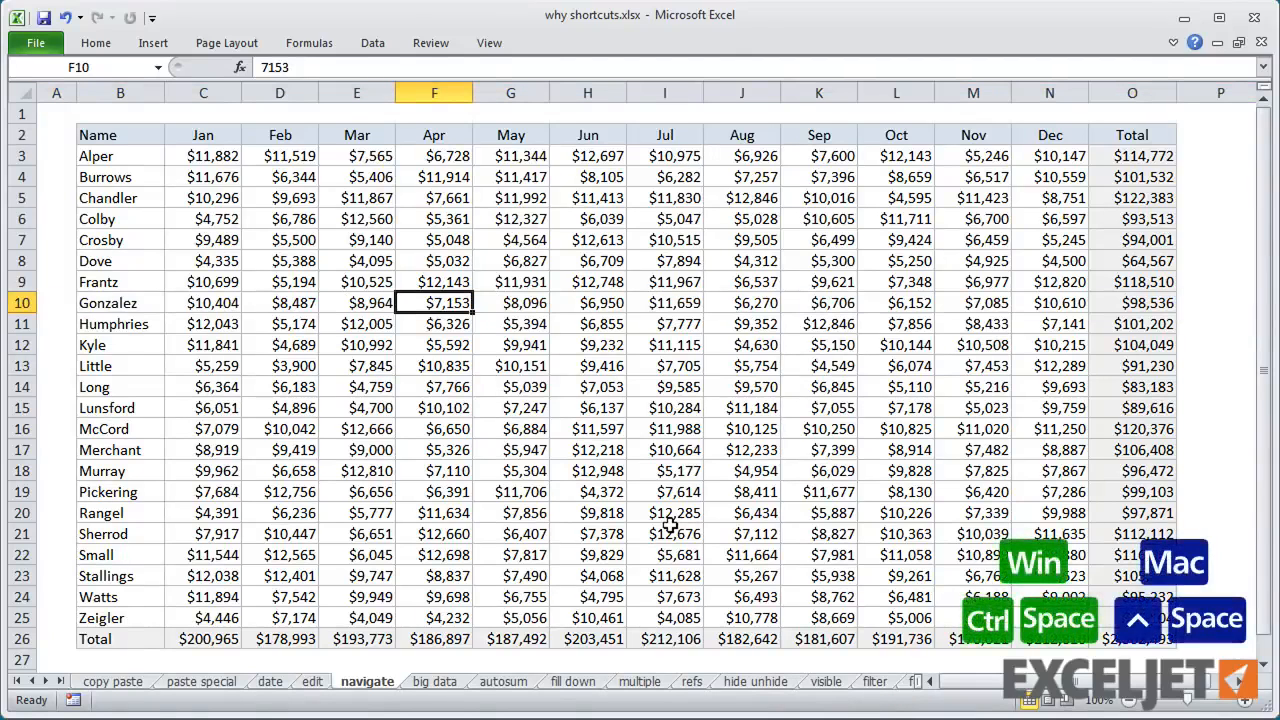
key(ctrl+space)
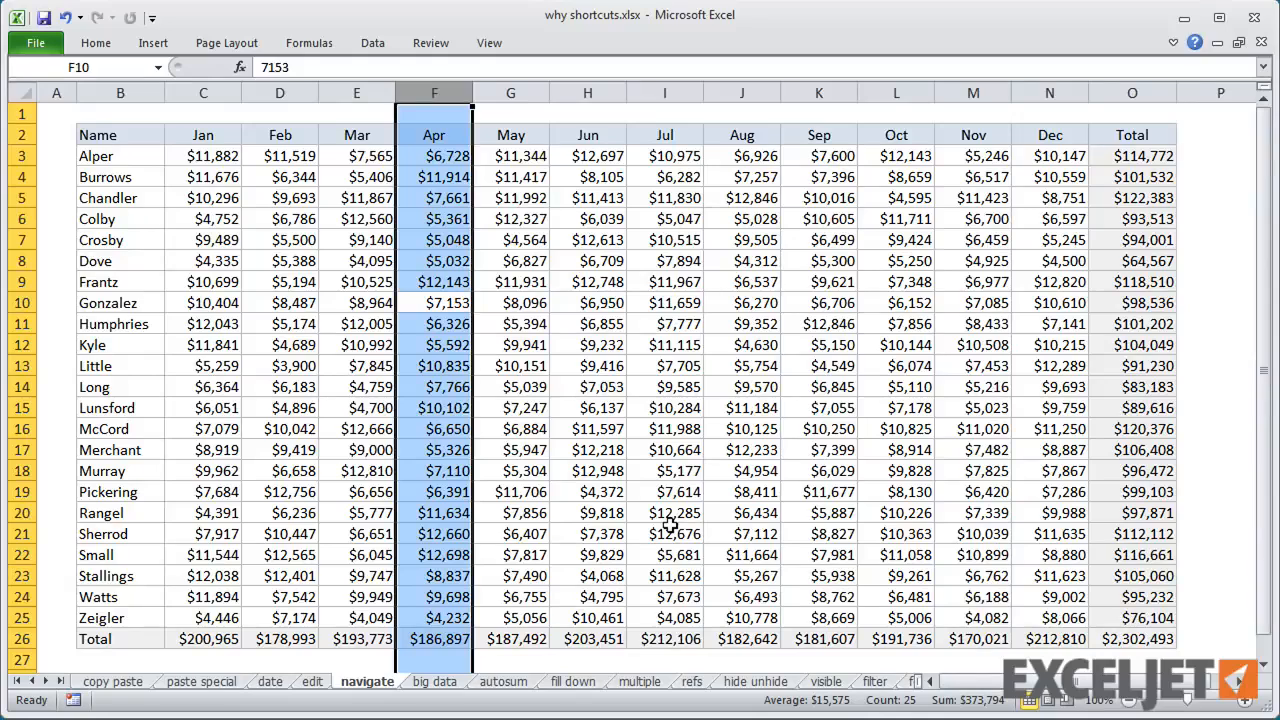
key(shift+BackSpace)
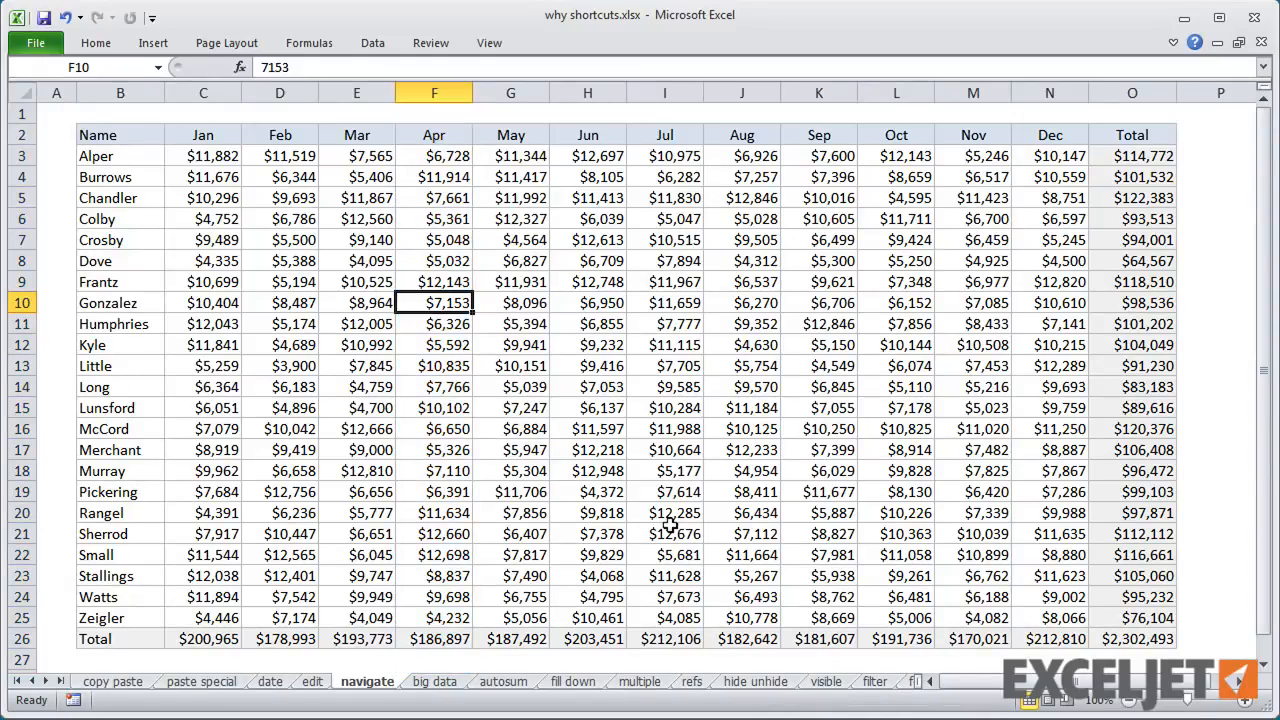
Step: Select the entire column F, extend the selection through column K, and collapse it back to F10
key(ctrl+space)
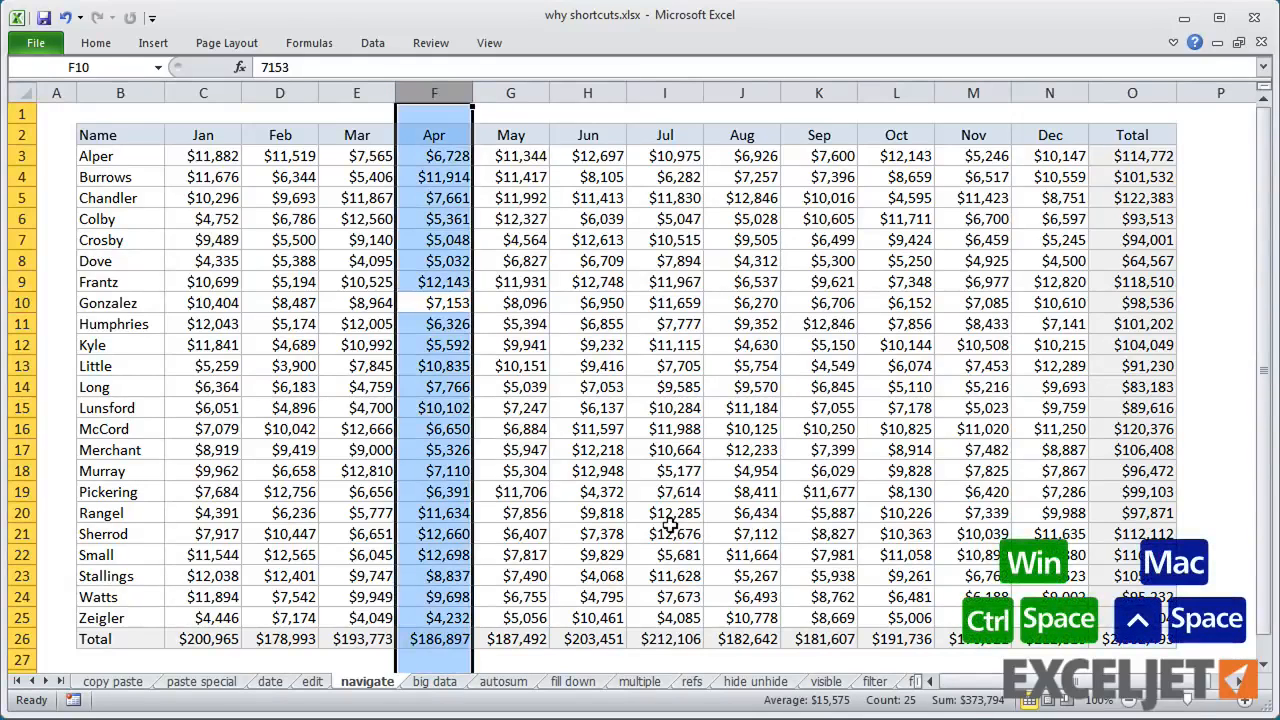
key(shift+Right)
key(shift+Right)
key(shift+Right)
key(shift+Right)
key(shift+Right)
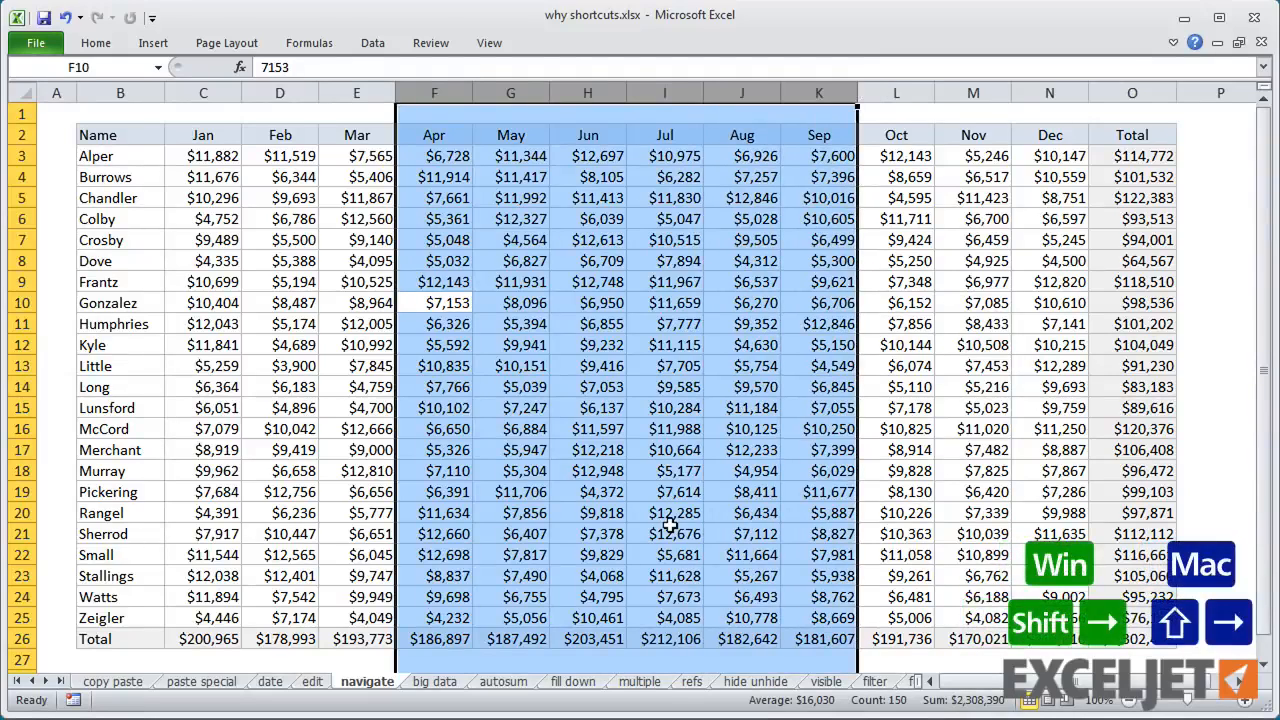
key(shift+BackSpace)
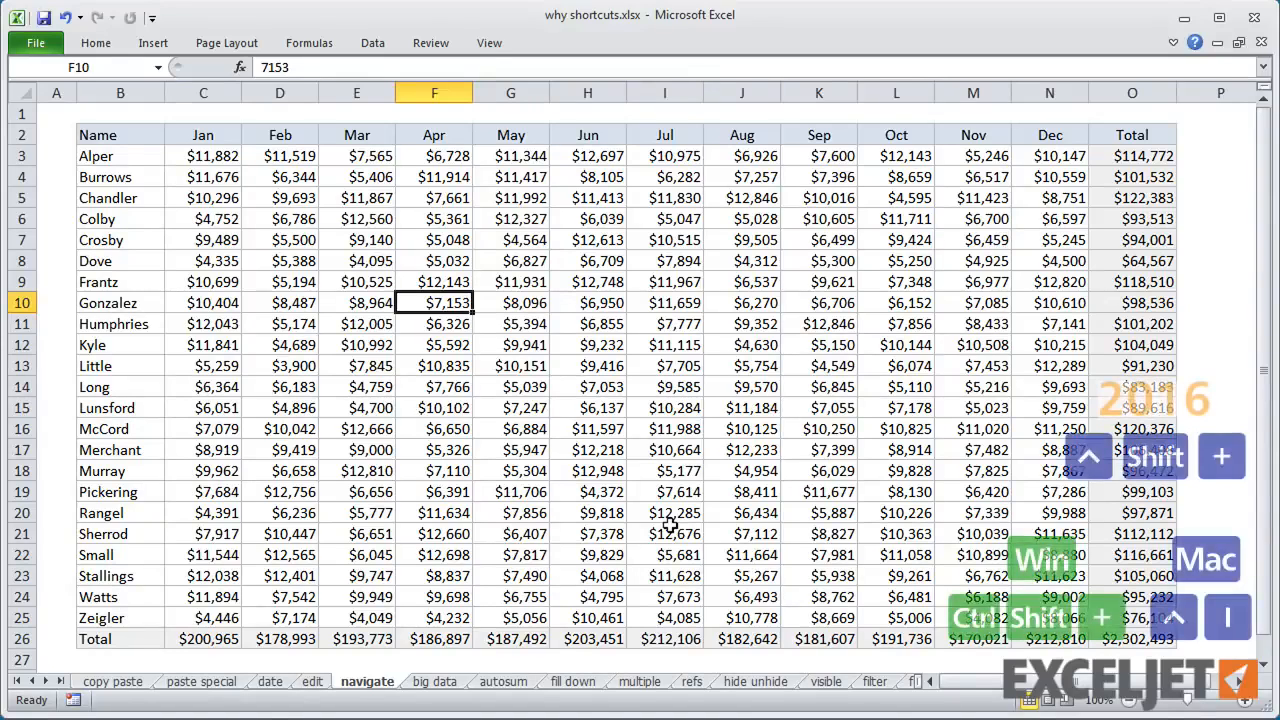
Step: Insert an entire row at the active cell F10 with the Entire row option
key(ctrl+shift+plus)
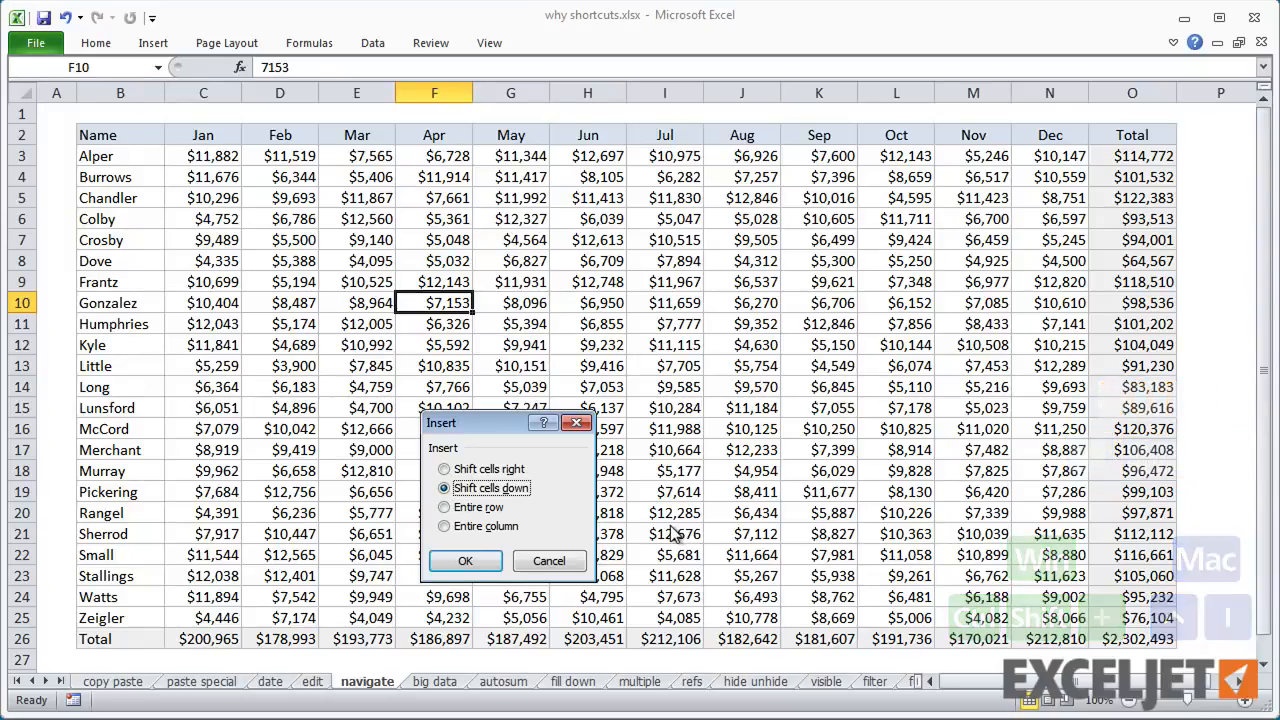
click(485, 508)
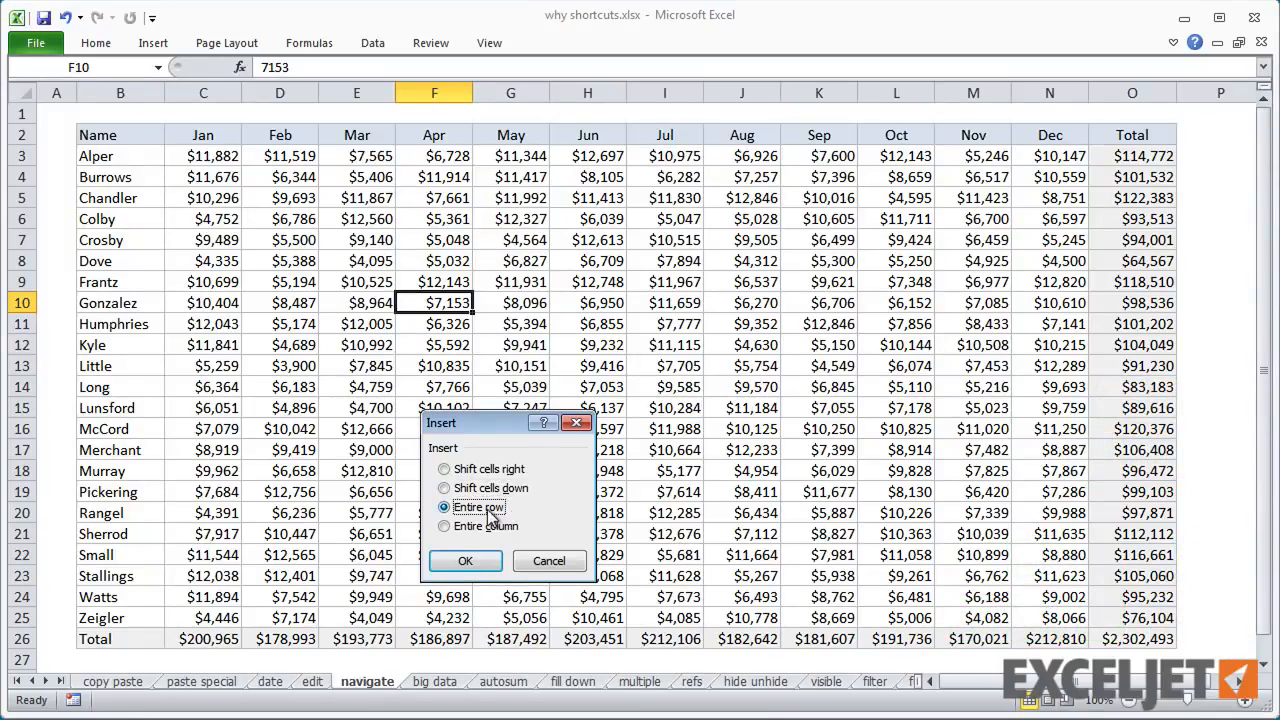
click(476, 563)
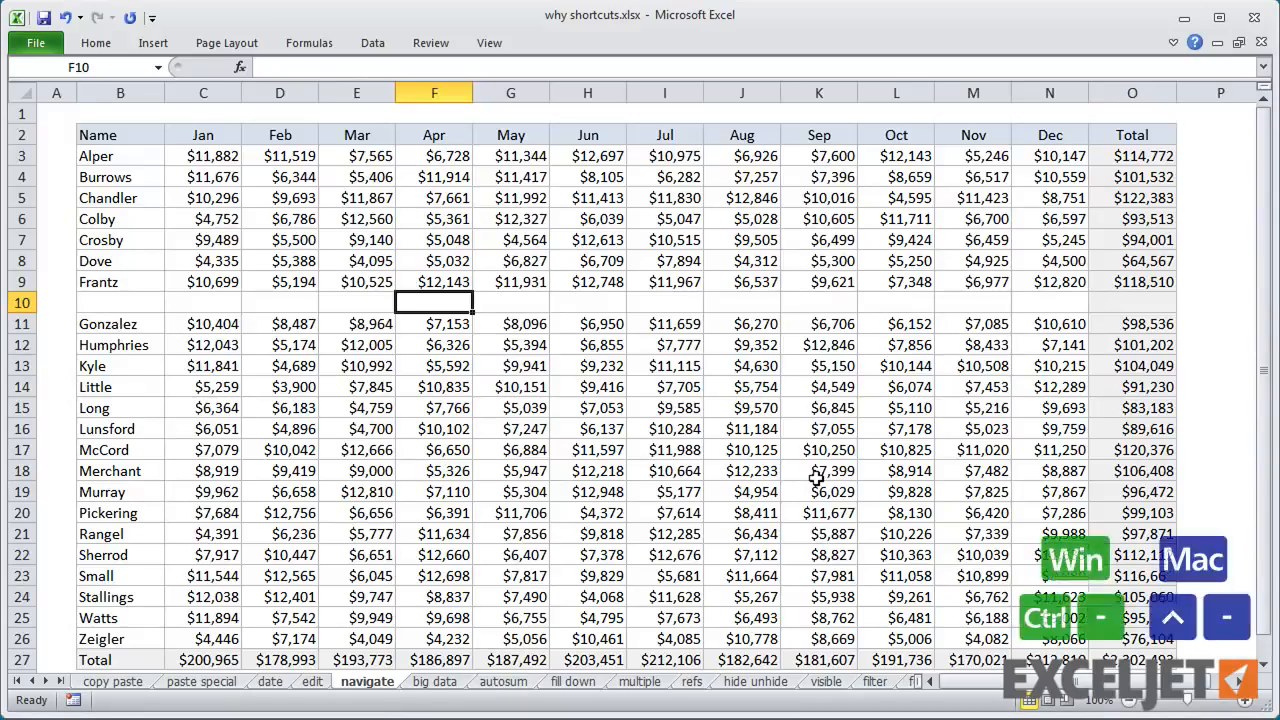
Step: Delete the blank row 10 with the Entire row option
key(ctrl+minus)
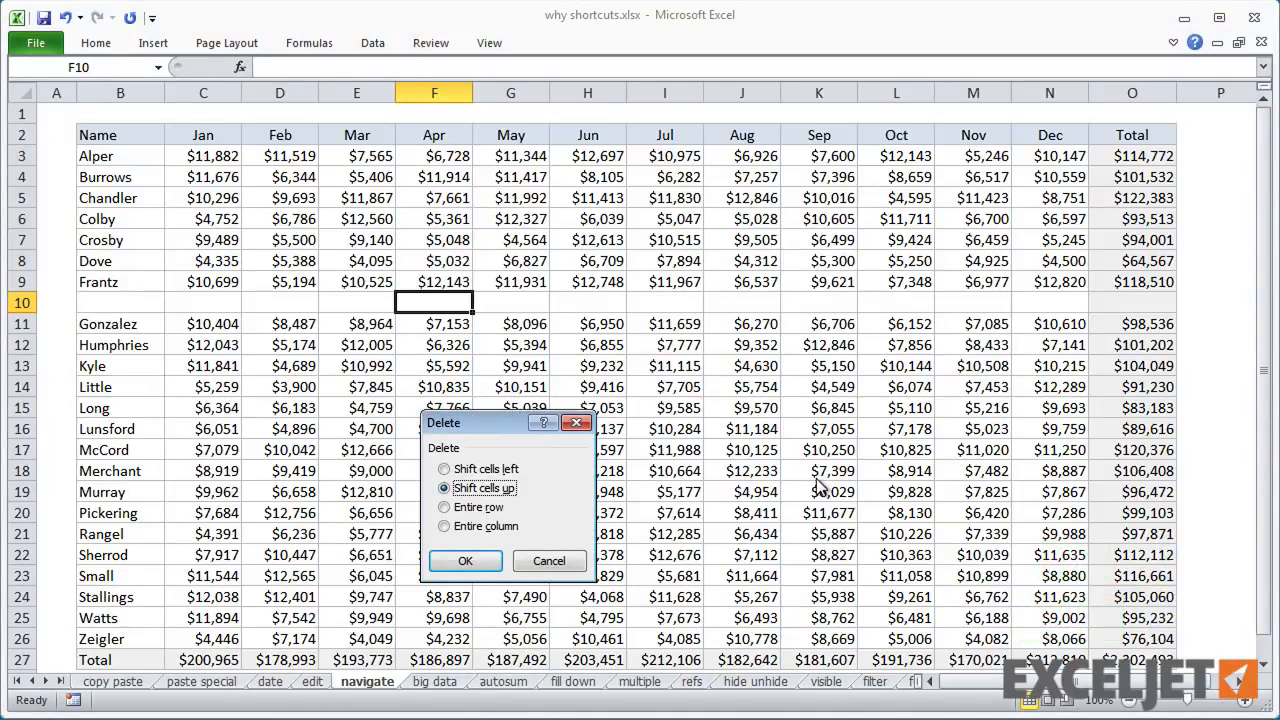
click(486, 507)
click(478, 566)
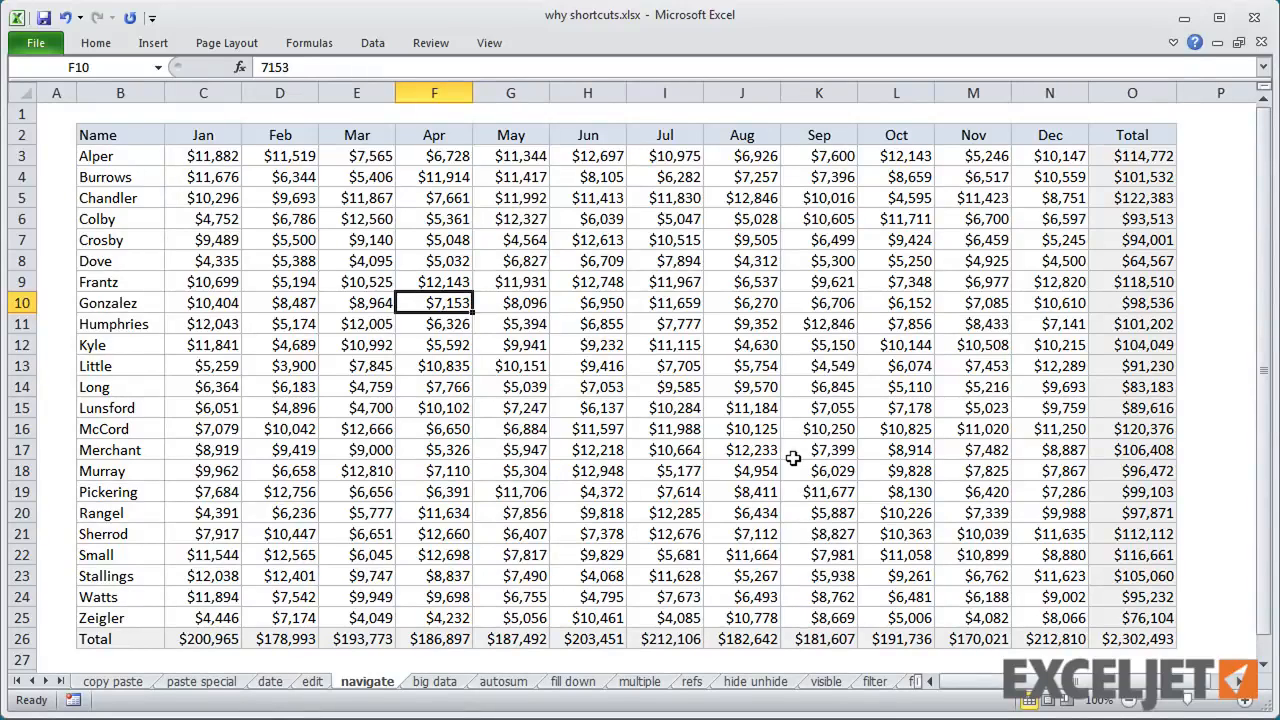
Step: Select the entire row 10, insert a blank row directly without the options dialog, and remove it again
key(shift+space)
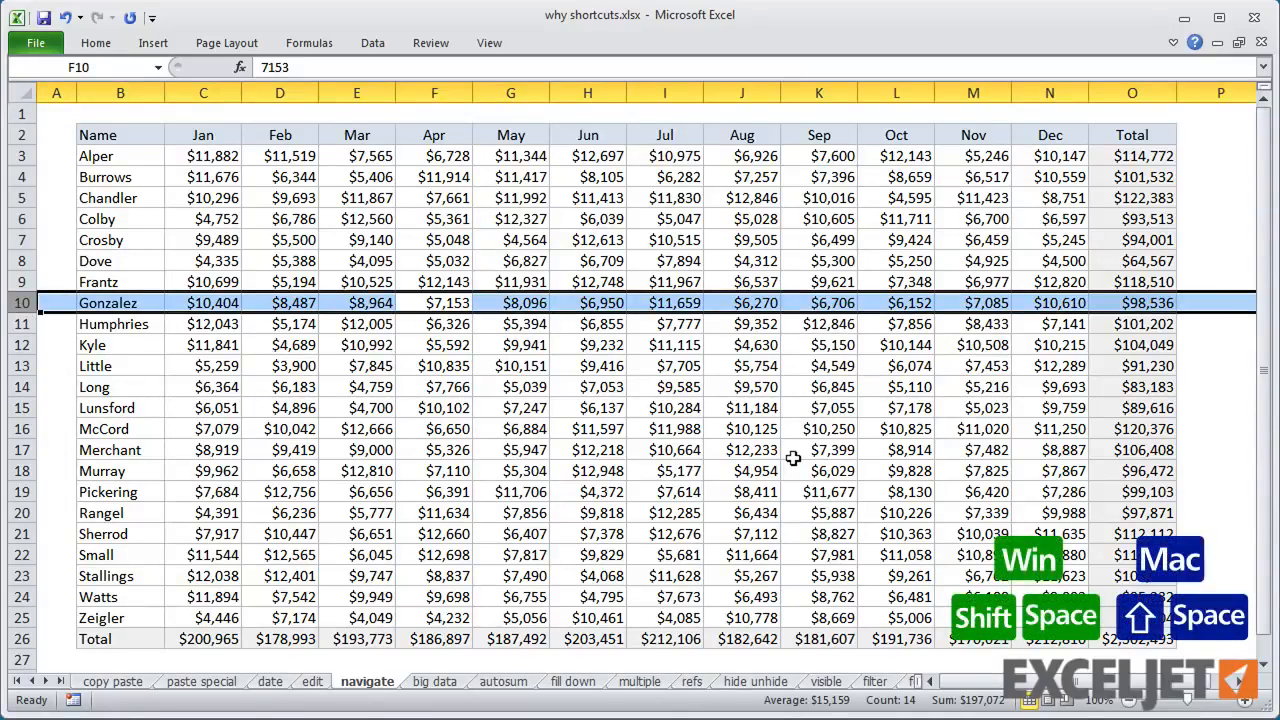
key(ctrl+shift+plus)
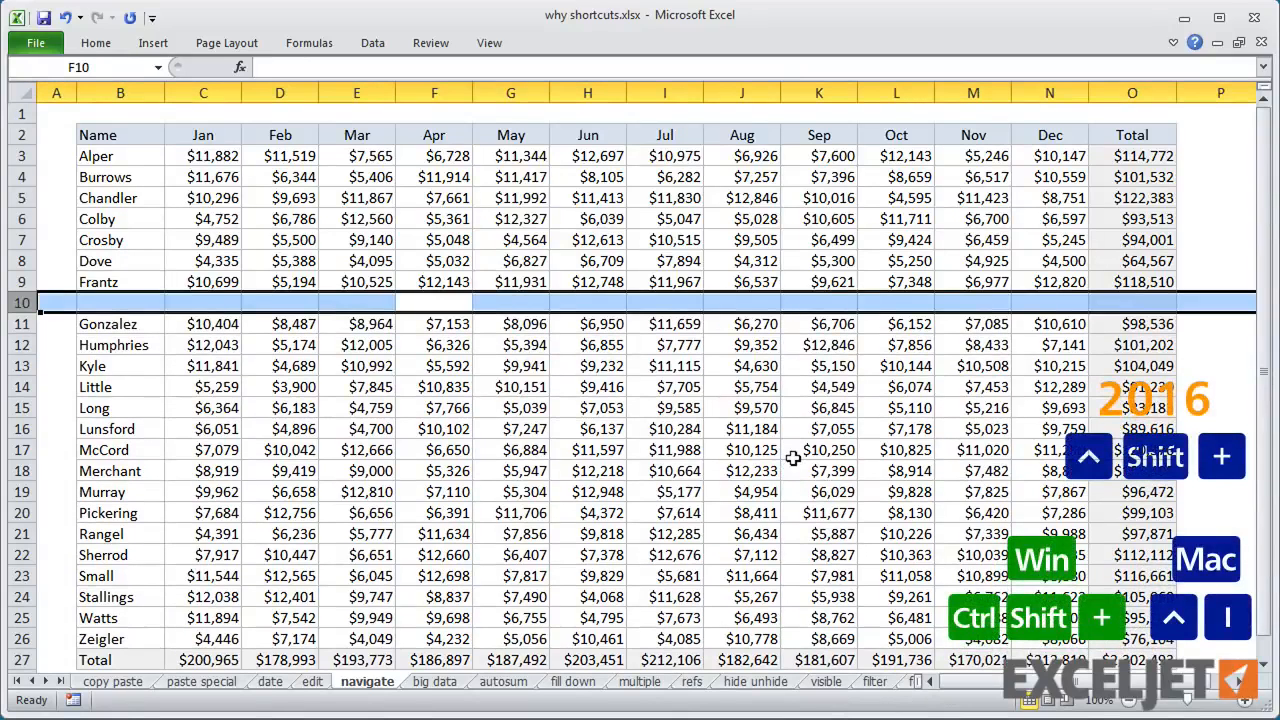
key(ctrl+minus)
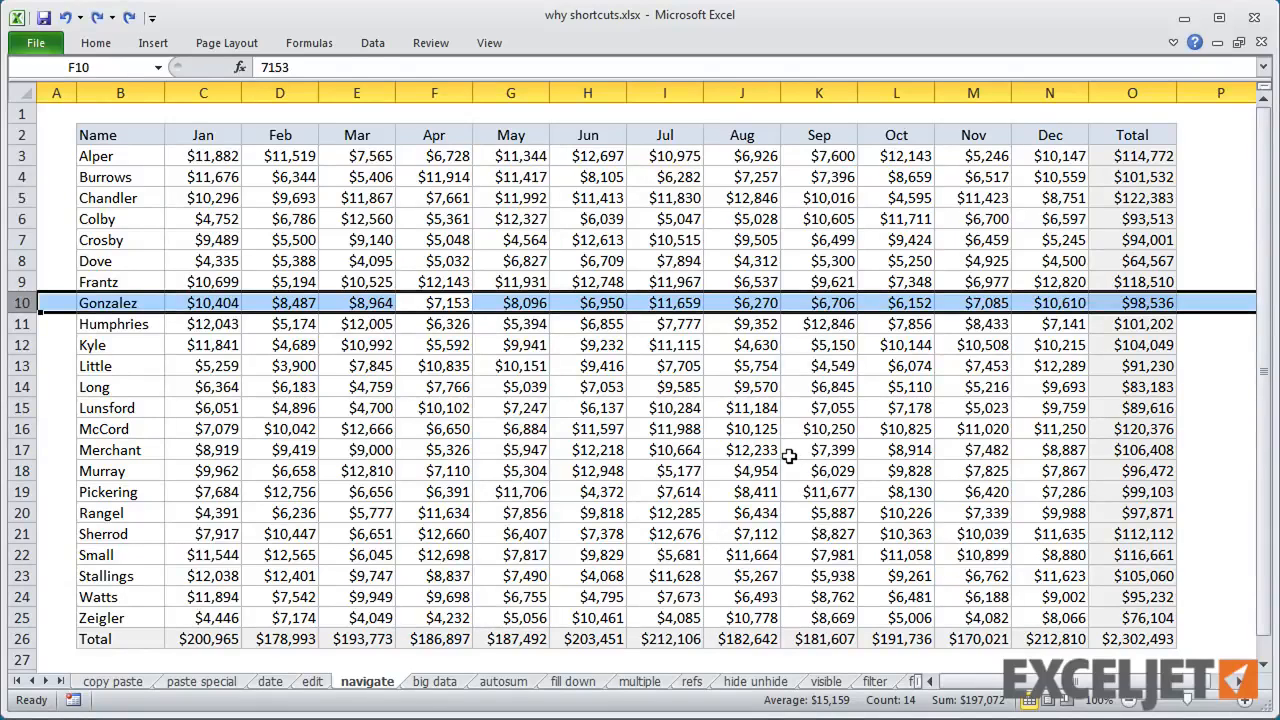
Step: Collapse the selection to F10 and convert the range B2:O25 into an Excel table with headers
key(shift+BackSpace)
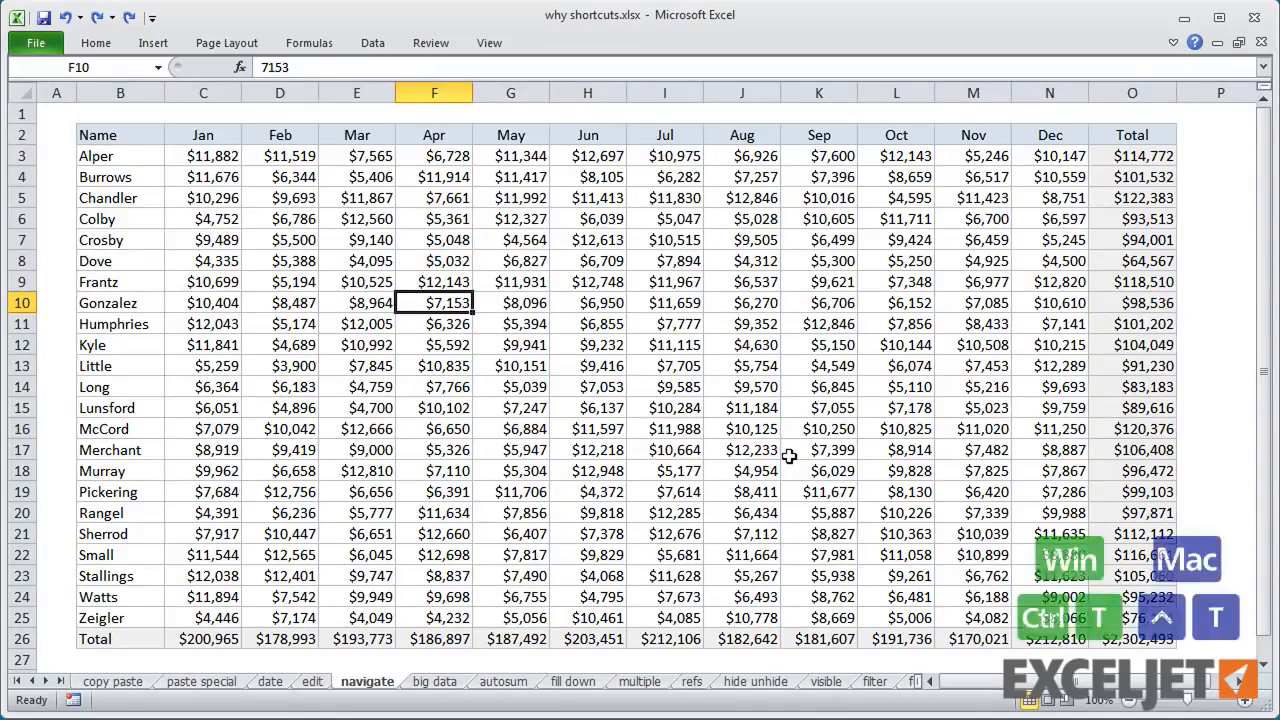
key(ctrl+t)
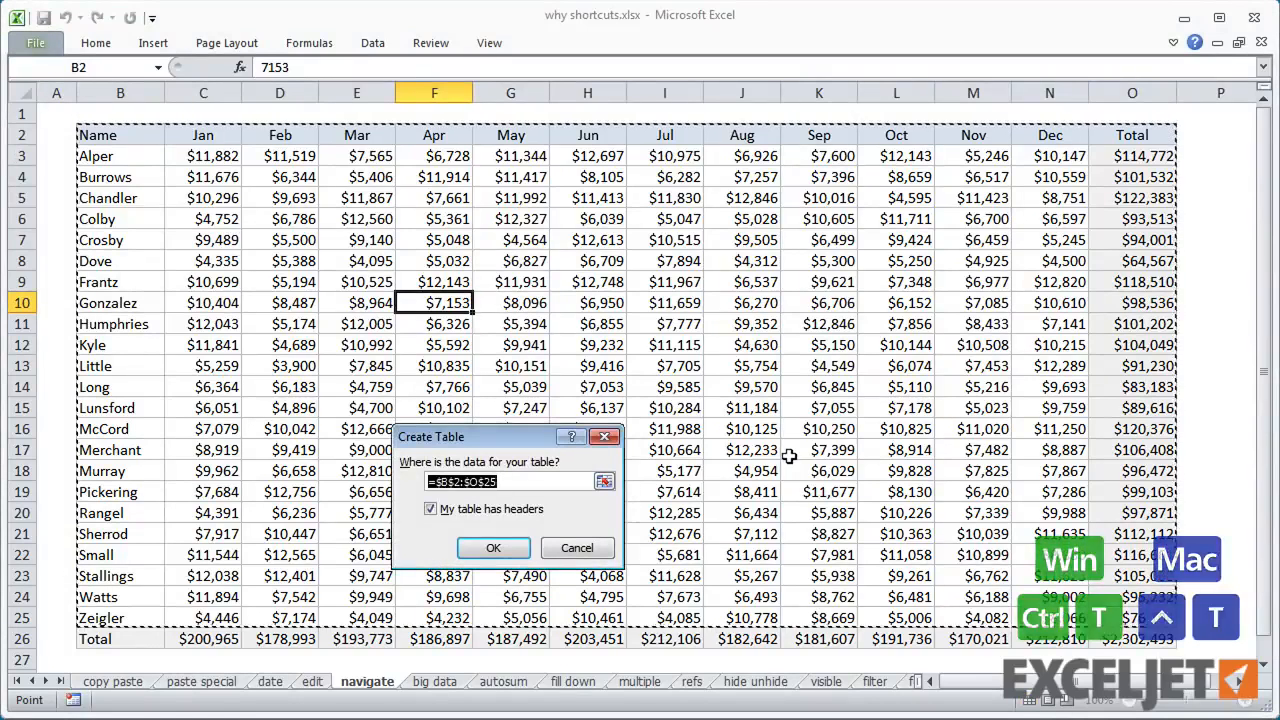
click(500, 548)
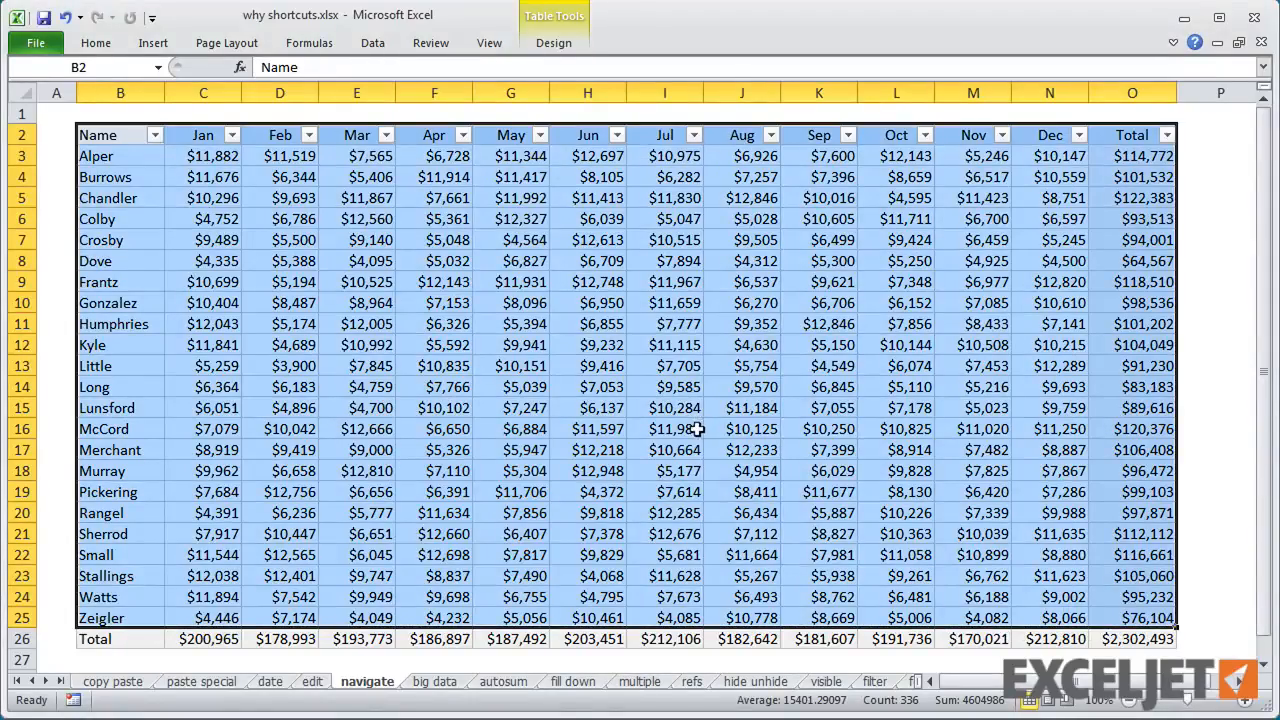
Step: From I16, select its row within the table, then its Jul column within the table, collapsing the selection after each
click(704, 428)
key(shift+space)
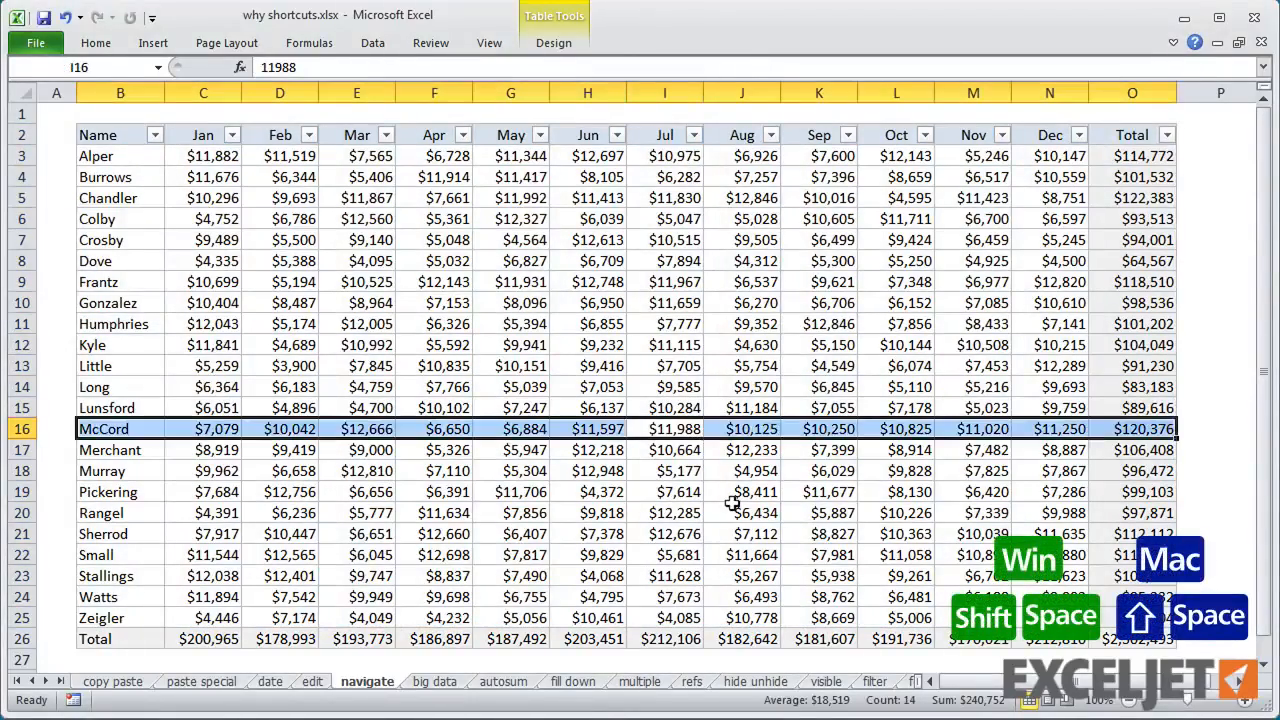
key(shift+BackSpace)
key(ctrl+space)
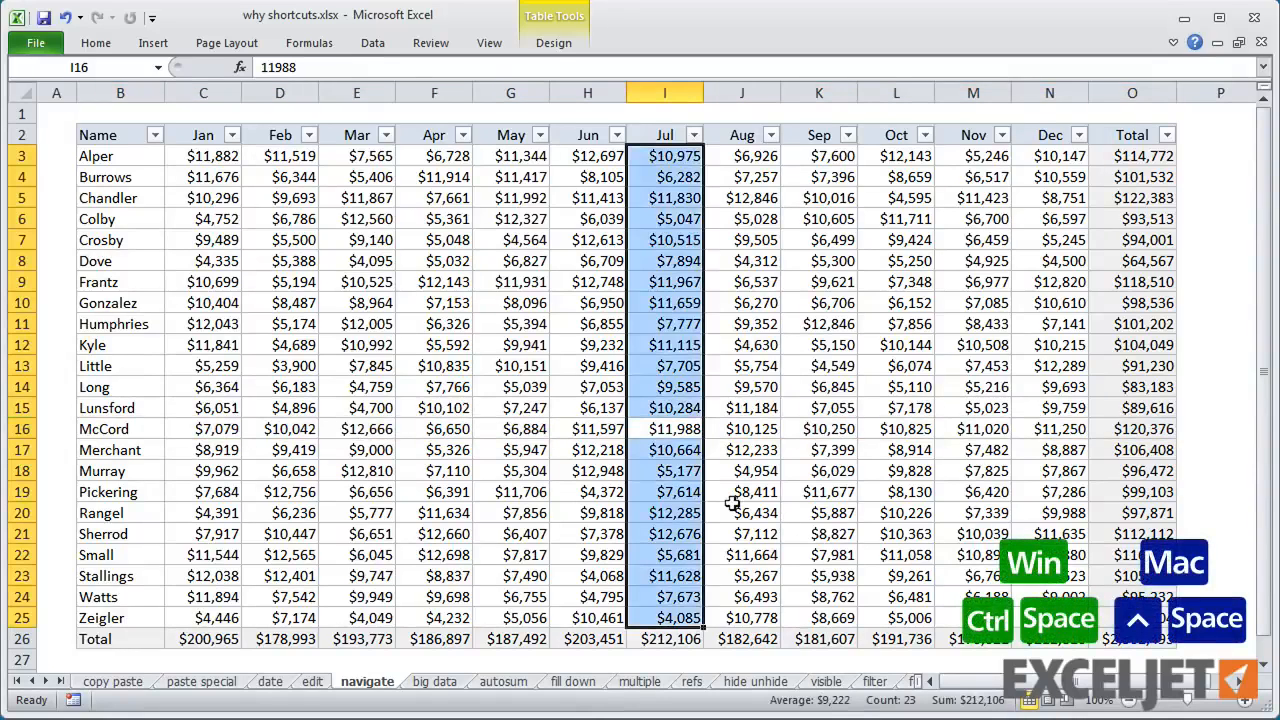
key(shift+BackSpace)
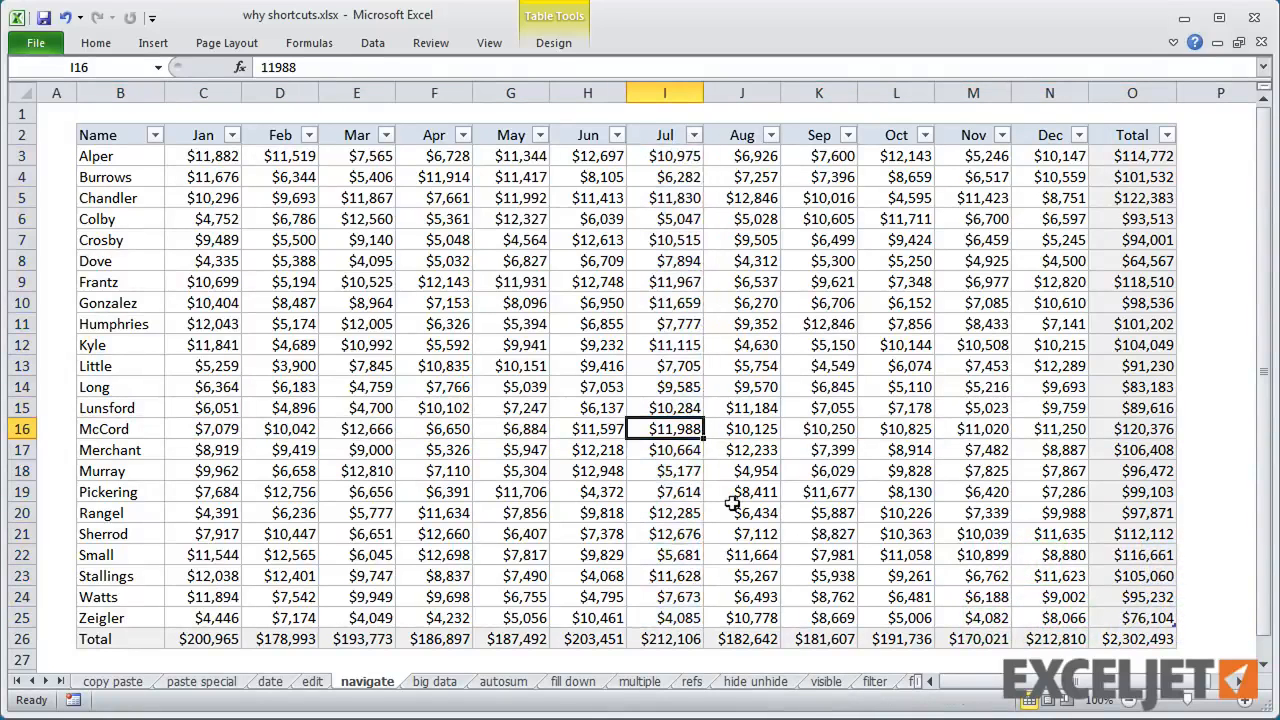
Step: Extend the selection H15:H18 to full table rows 15 to 18, and select all of the table's data rows from H12
drag(606, 408, 594, 464)
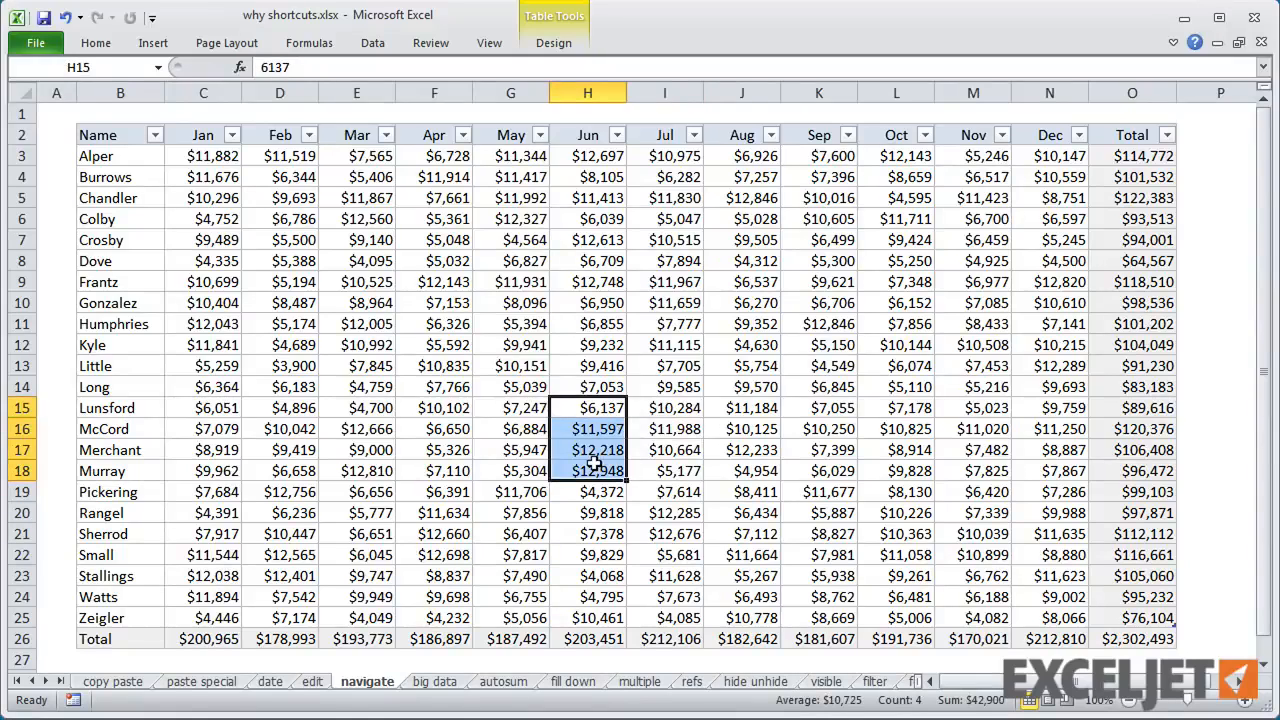
key(shift+space)
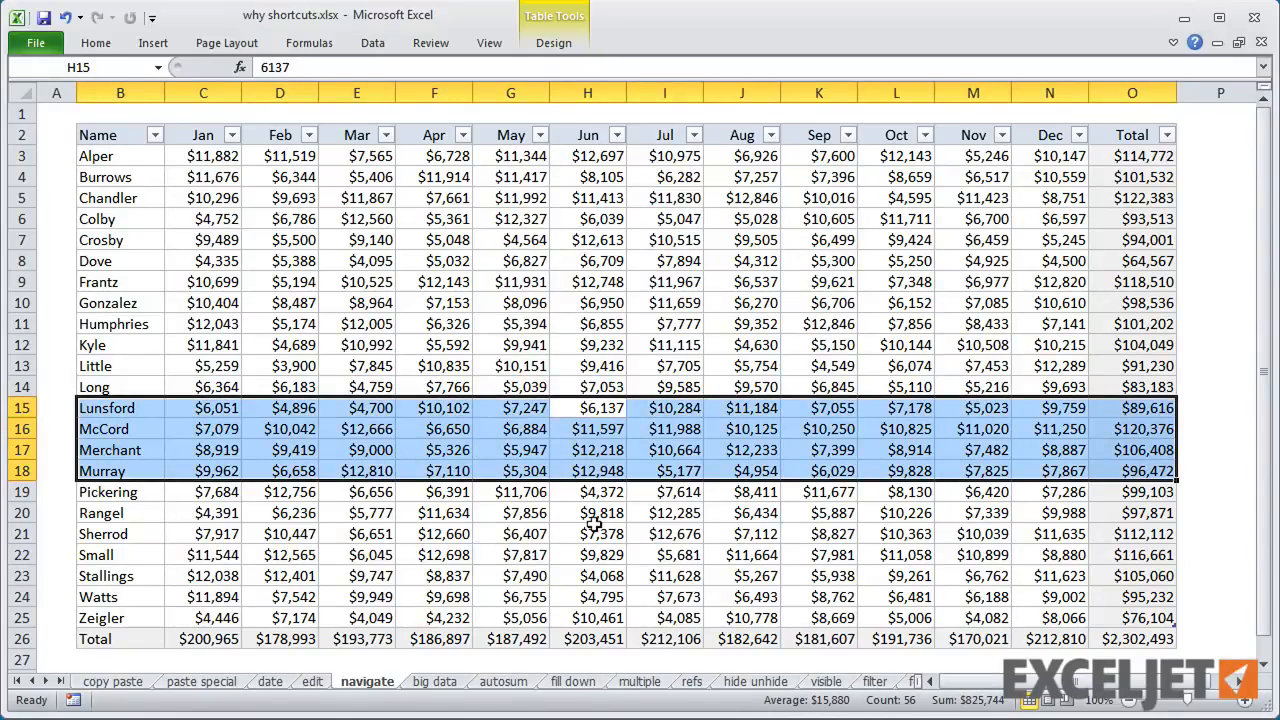
click(570, 350)
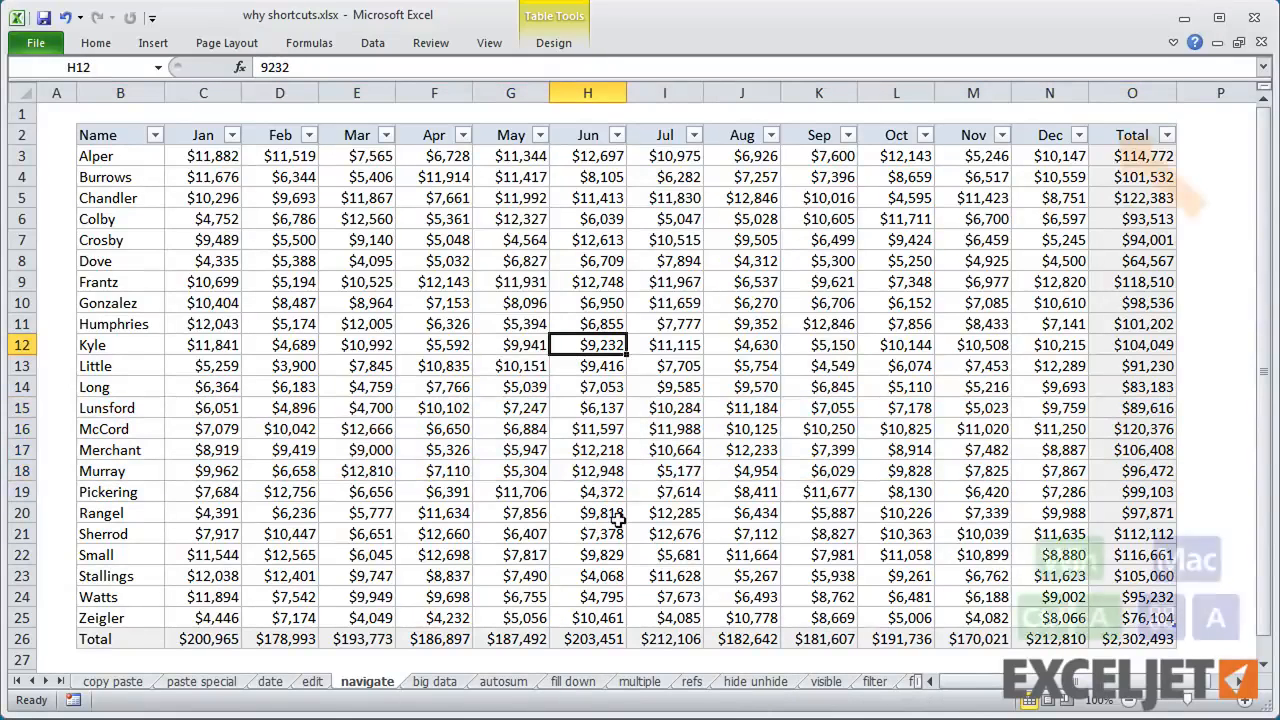
key(ctrl+a)
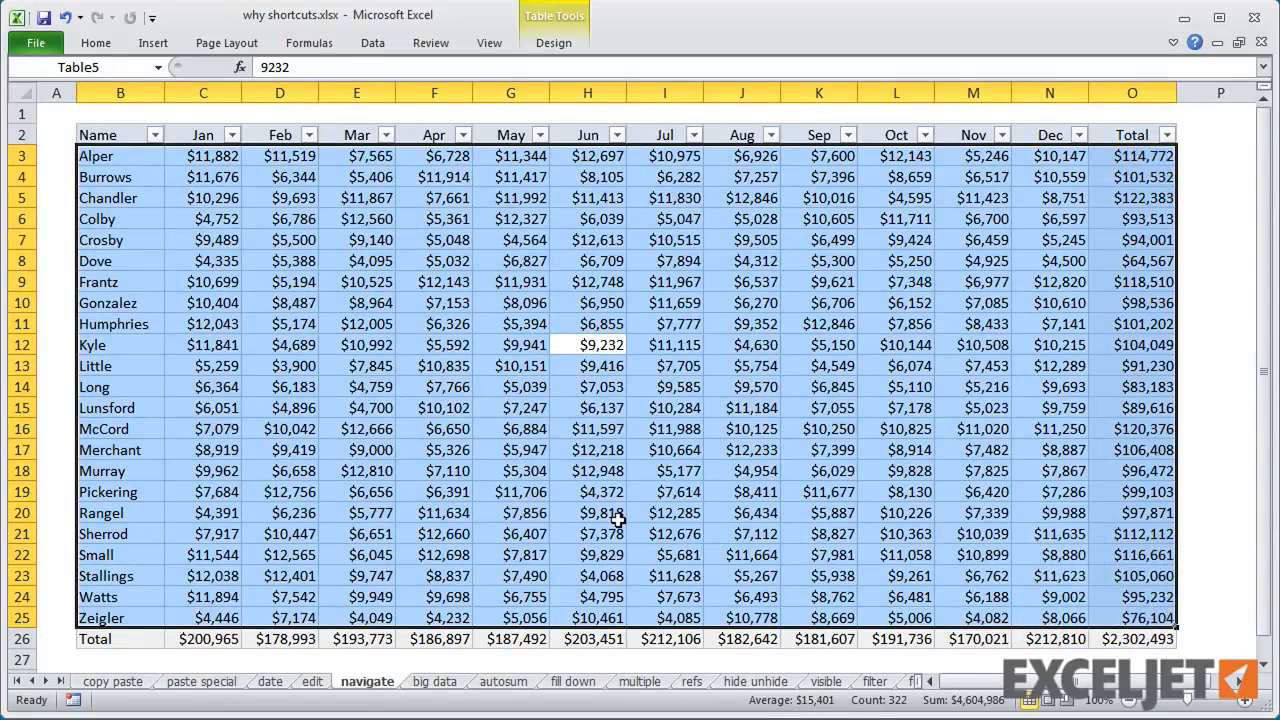
Step: On the big data sheet, jump to the last used cell AJ3001 and back to A1
click(440, 681)
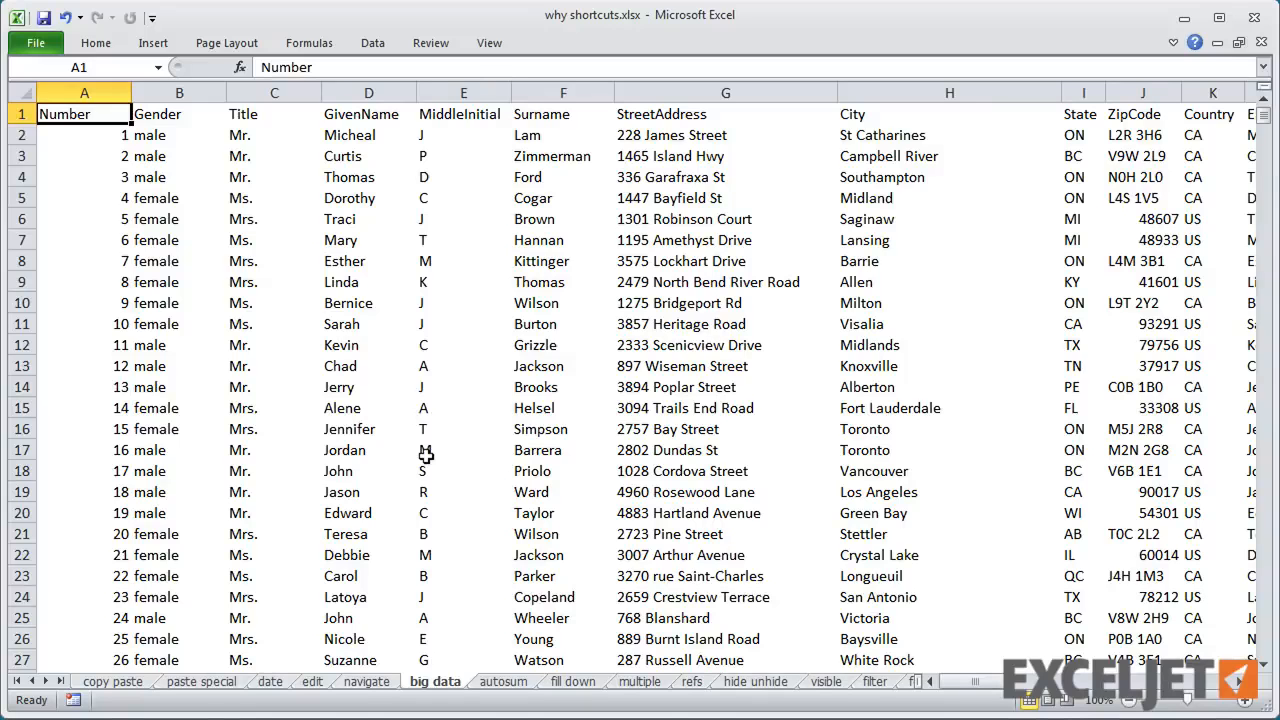
key(ctrl+End)
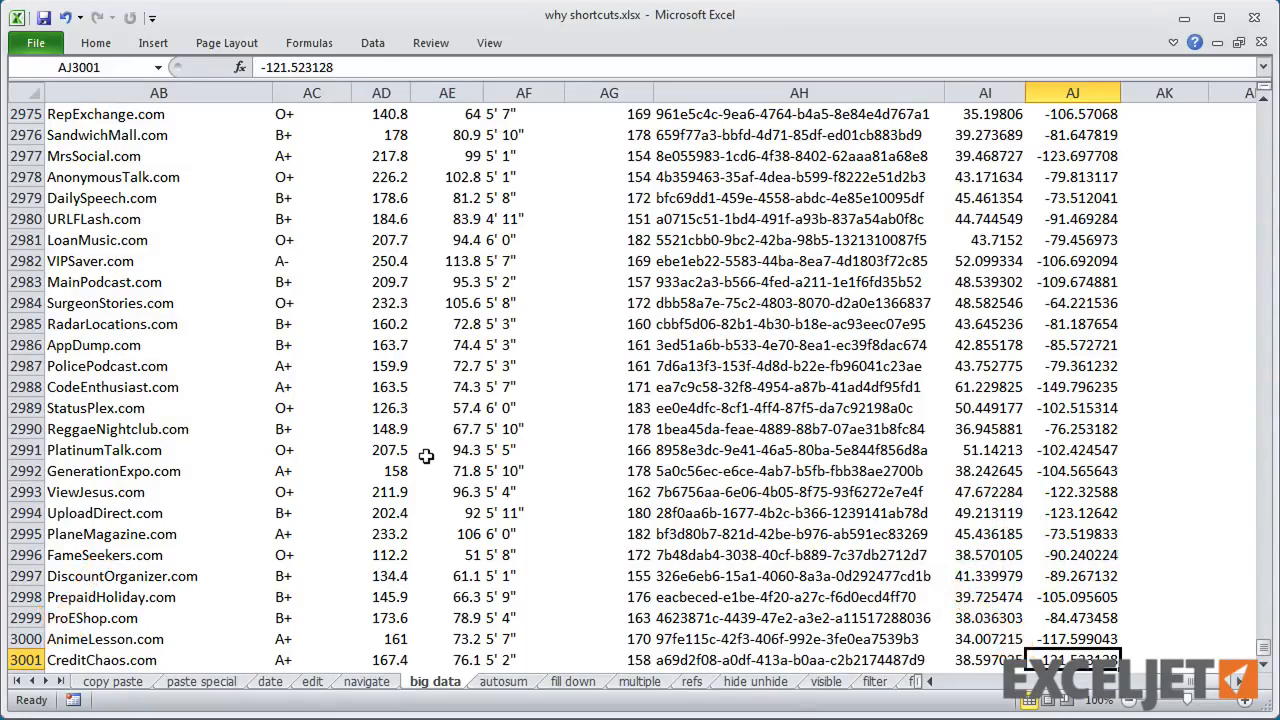
key(ctrl+Home)
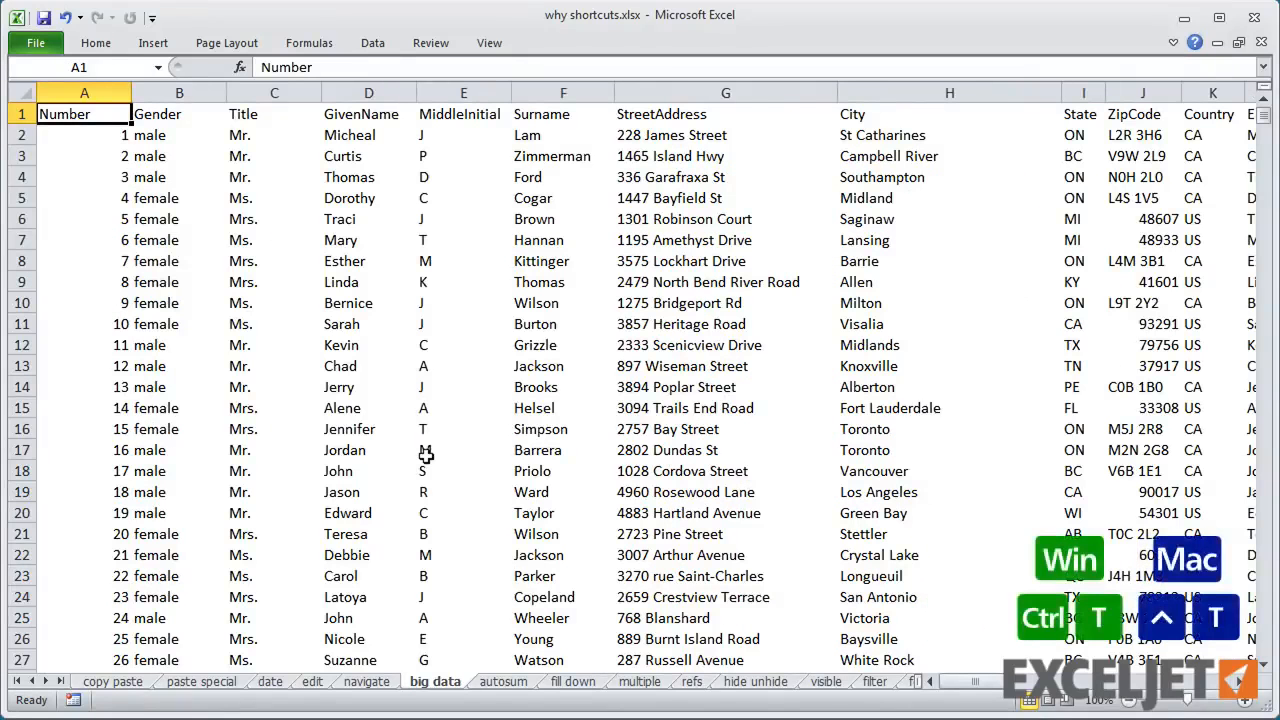
Step: Convert the big data list into an Excel table, and jump from A11 down to the last row in column A
key(ctrl+t)
key(Return)
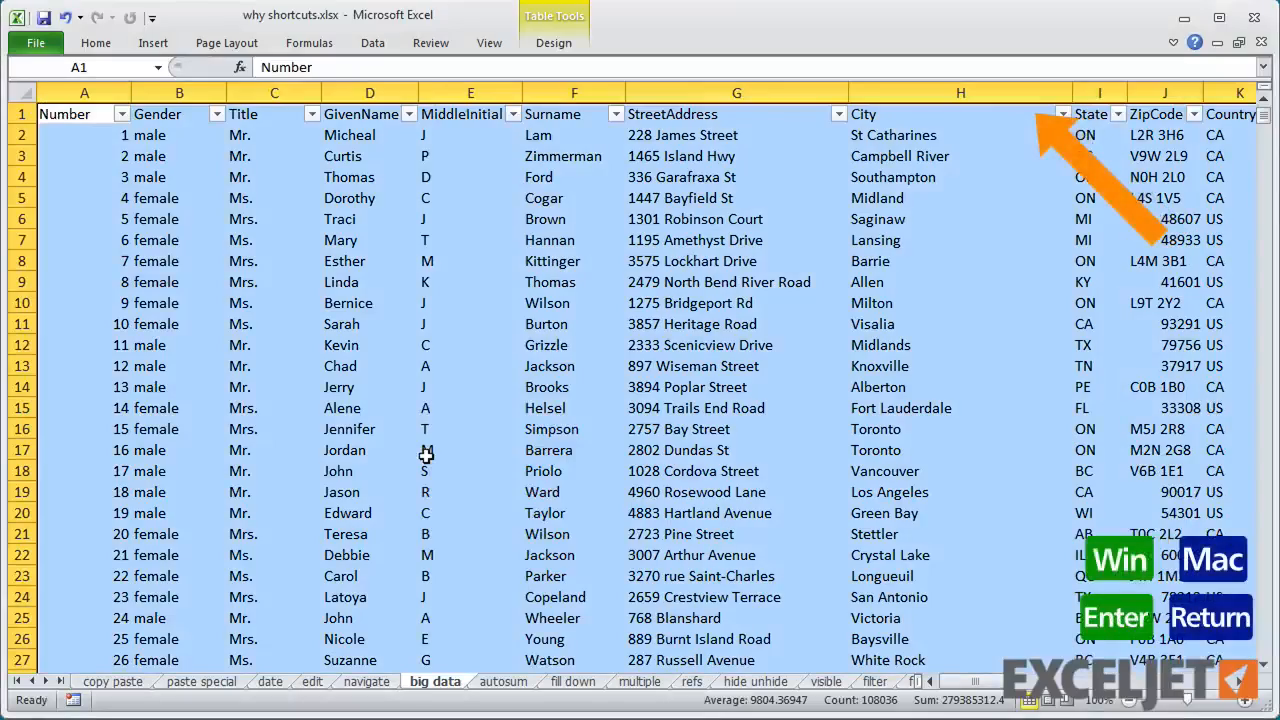
click(85, 325)
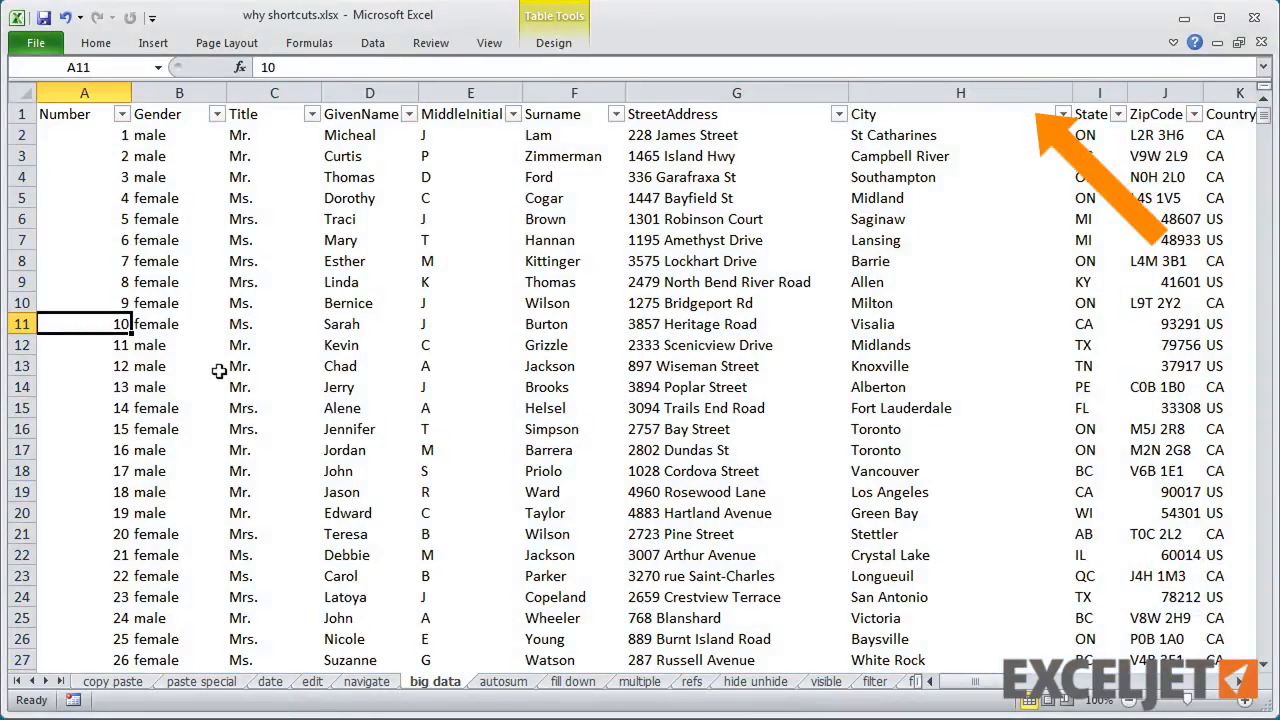
key(ctrl+Down)
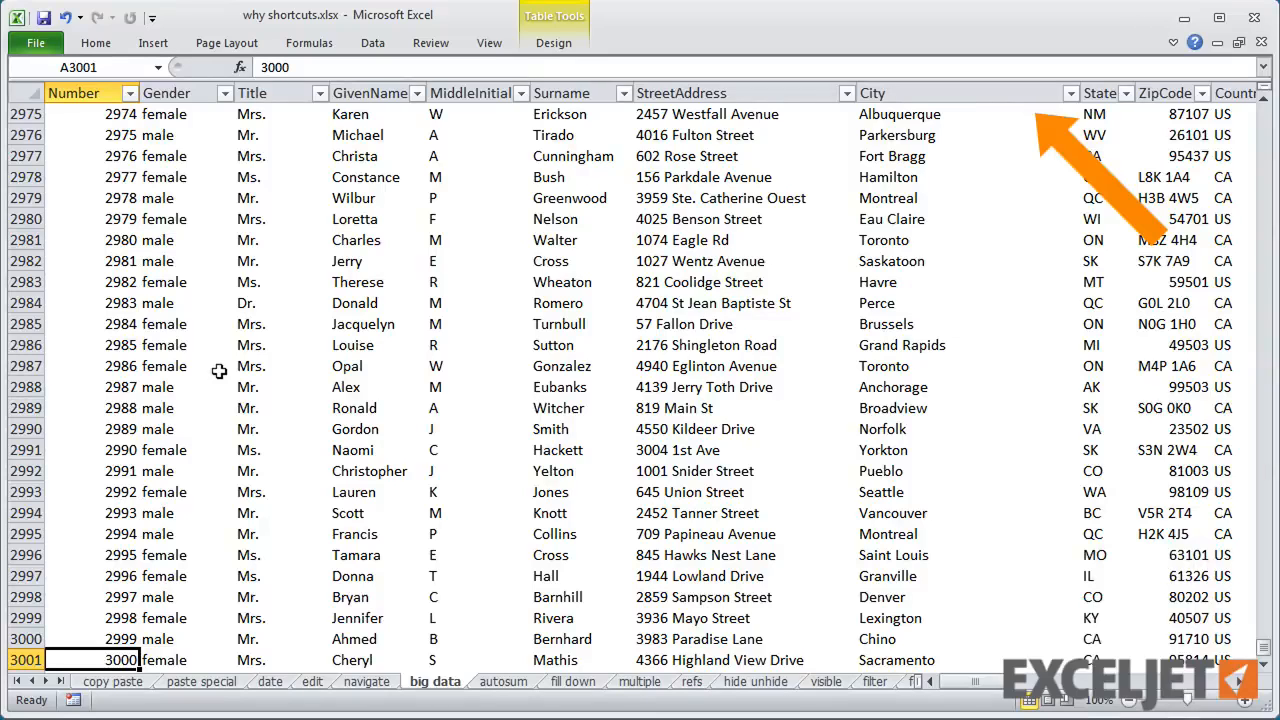
Step: Jump back up to A1, and extend the selection D12:D18 to full table rows 12 to 18
key(ctrl+Up)
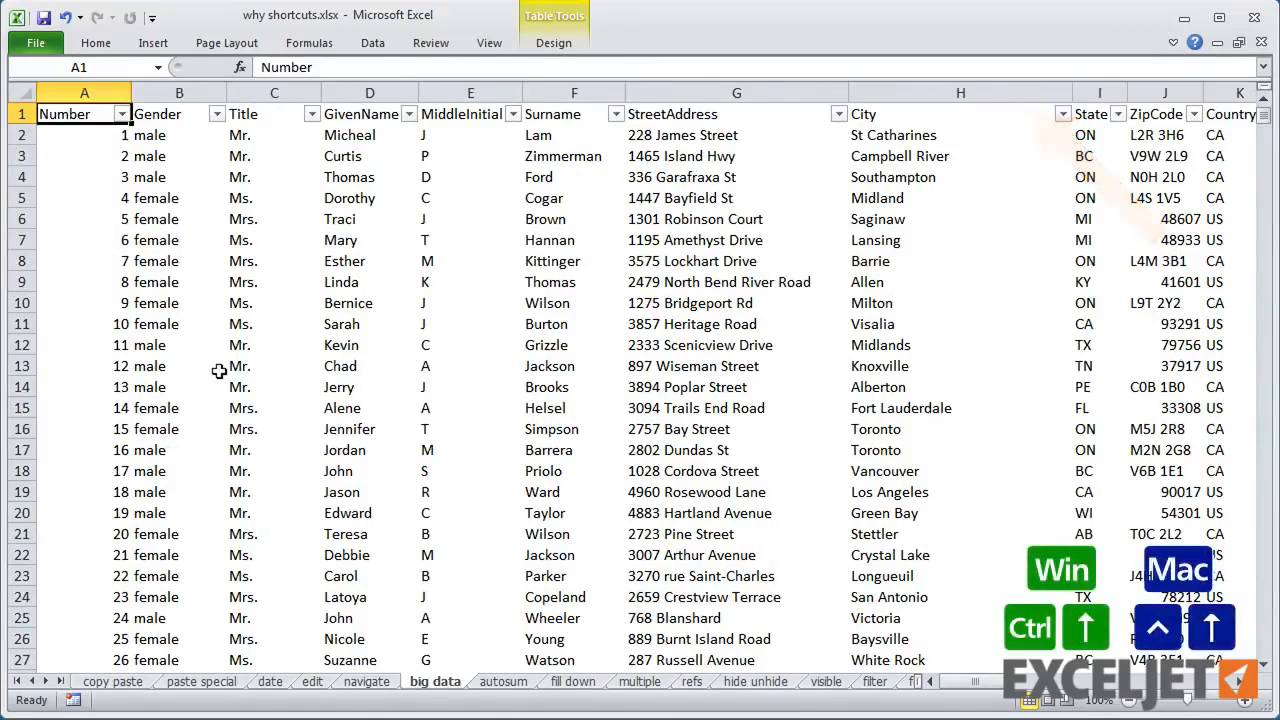
click(338, 345)
drag(338, 345, 356, 484)
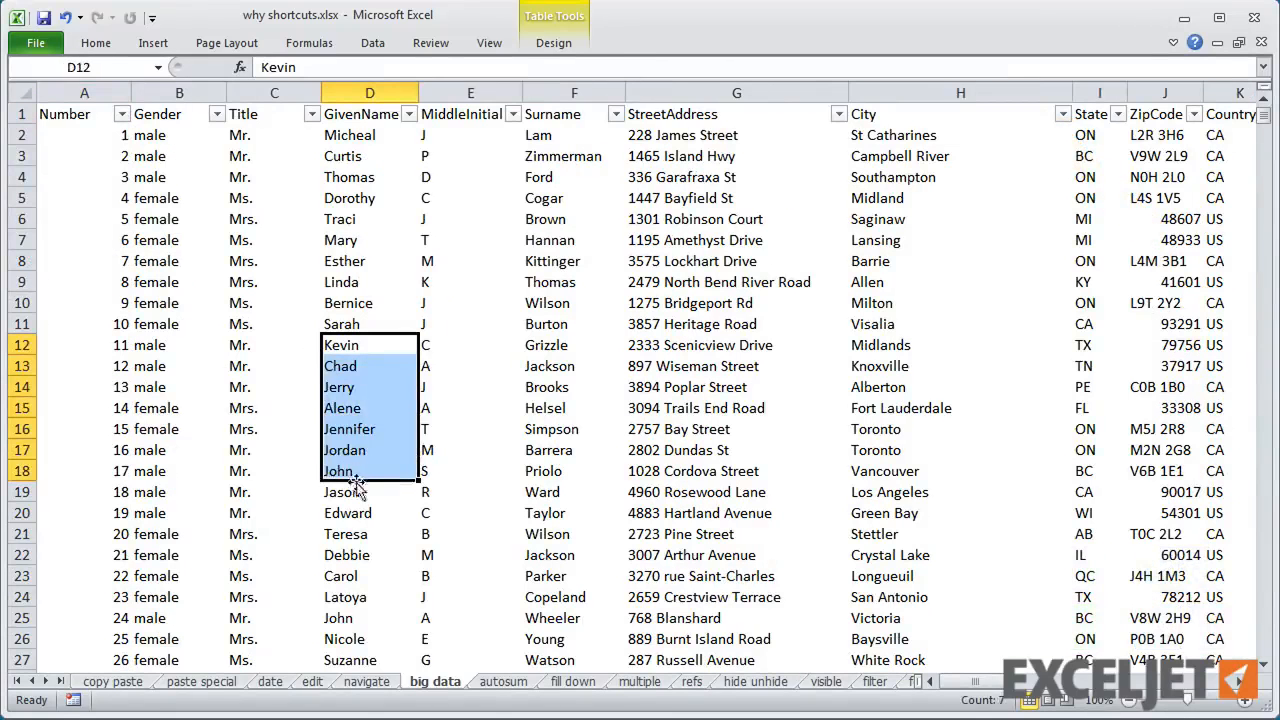
key(shift+space)
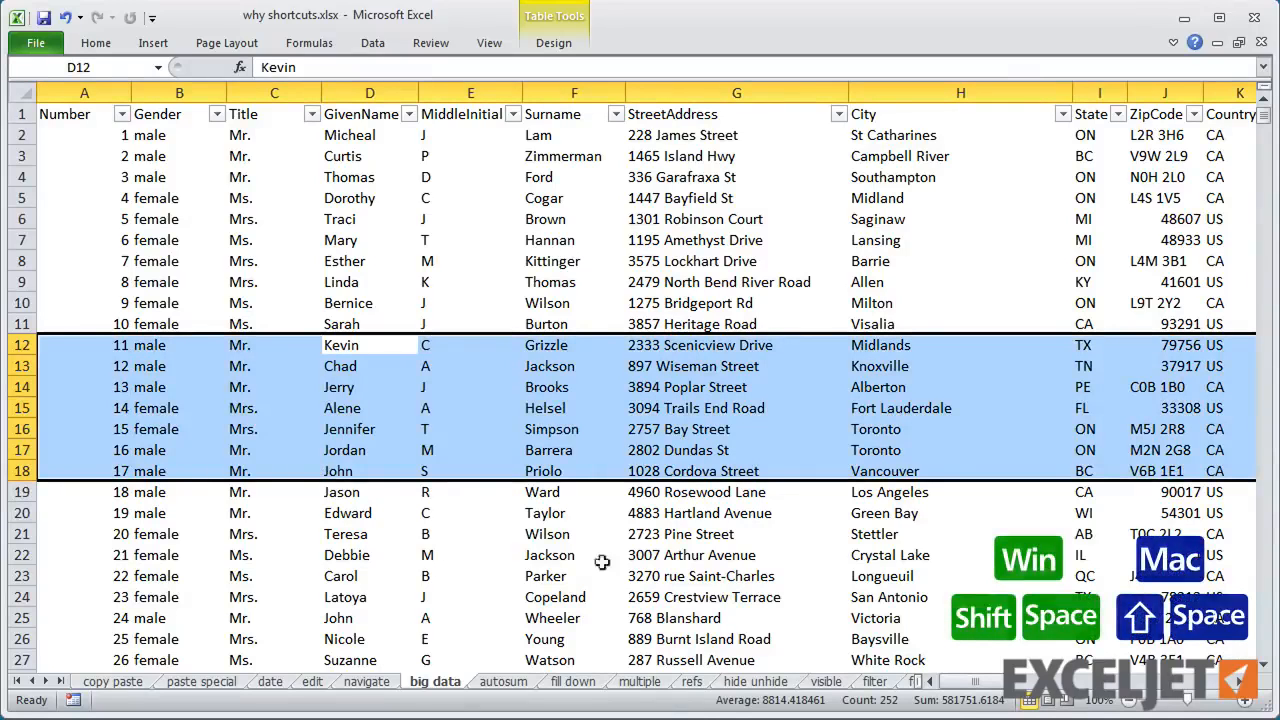
Step: Zoom the big data sheet with the Fit selection magnification, and undo the zoom
click(1099, 701)
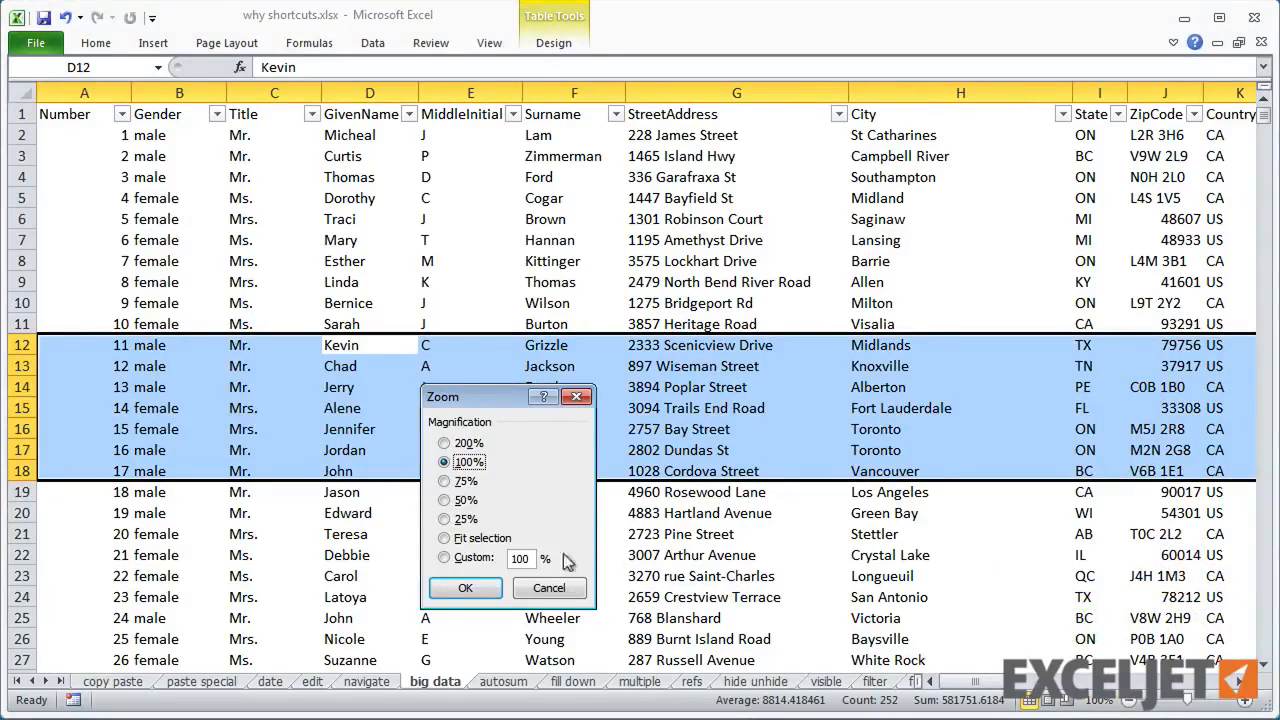
click(506, 539)
key(Return)
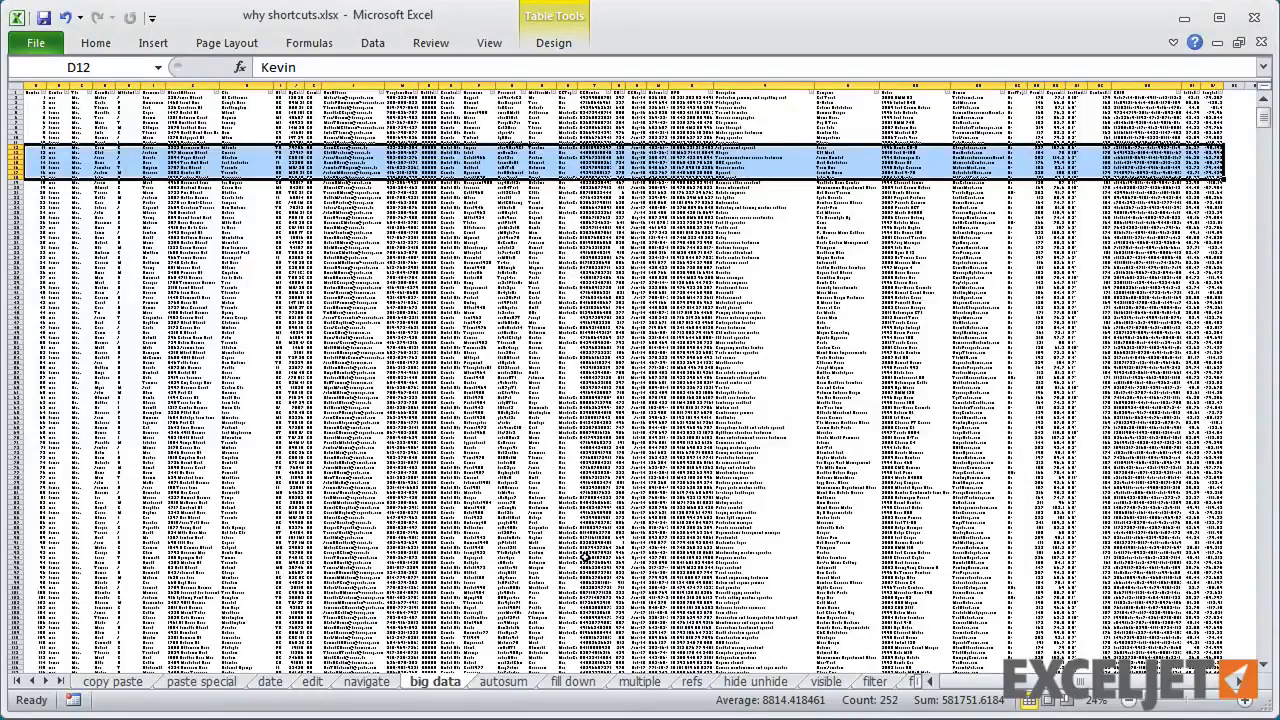
key(ctrl+z)
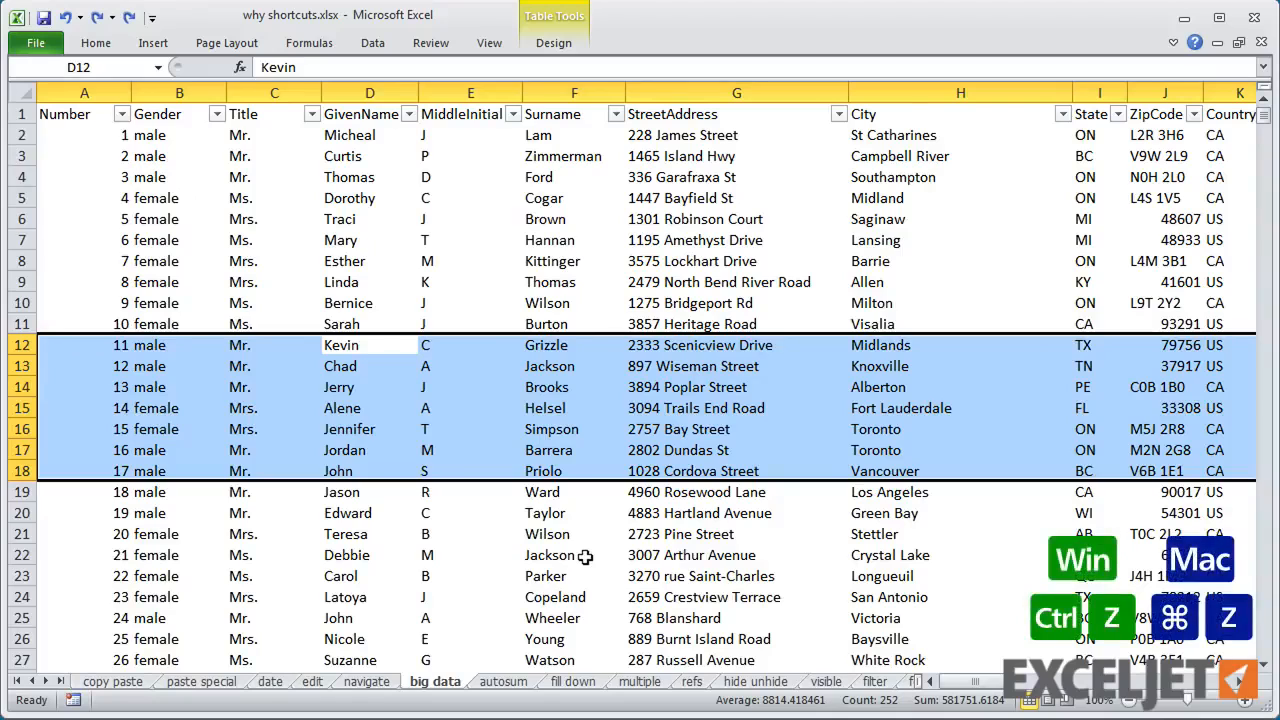
Step: On the autosum sheet, total the Mon and Tue columns with AutoSum in C13 and D13, one cell at a time
click(503, 681)
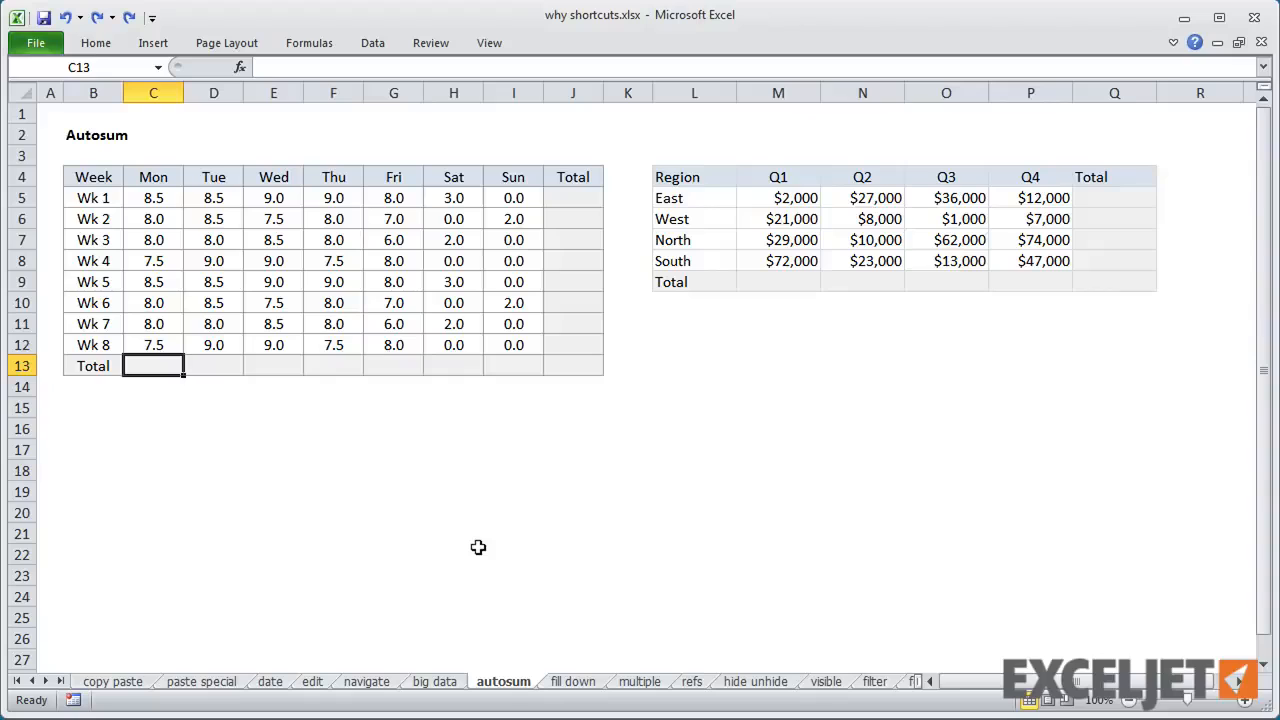
key(alt+equal)
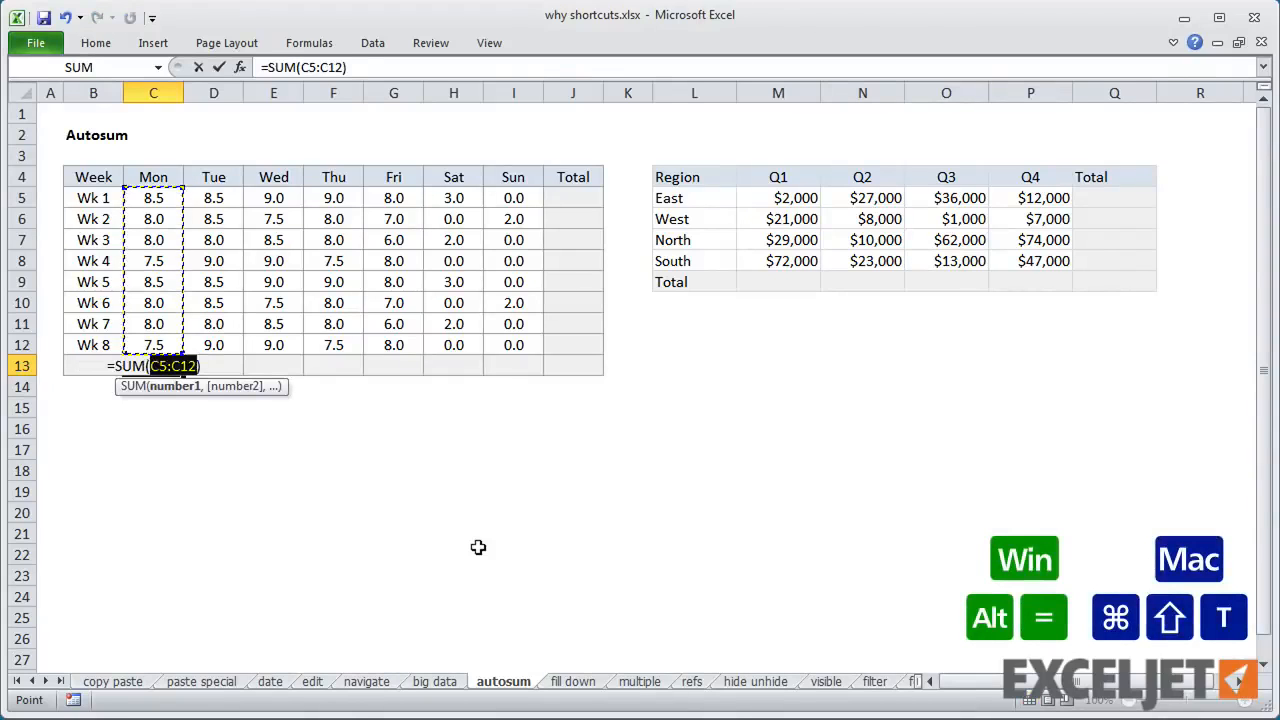
key(Tab)
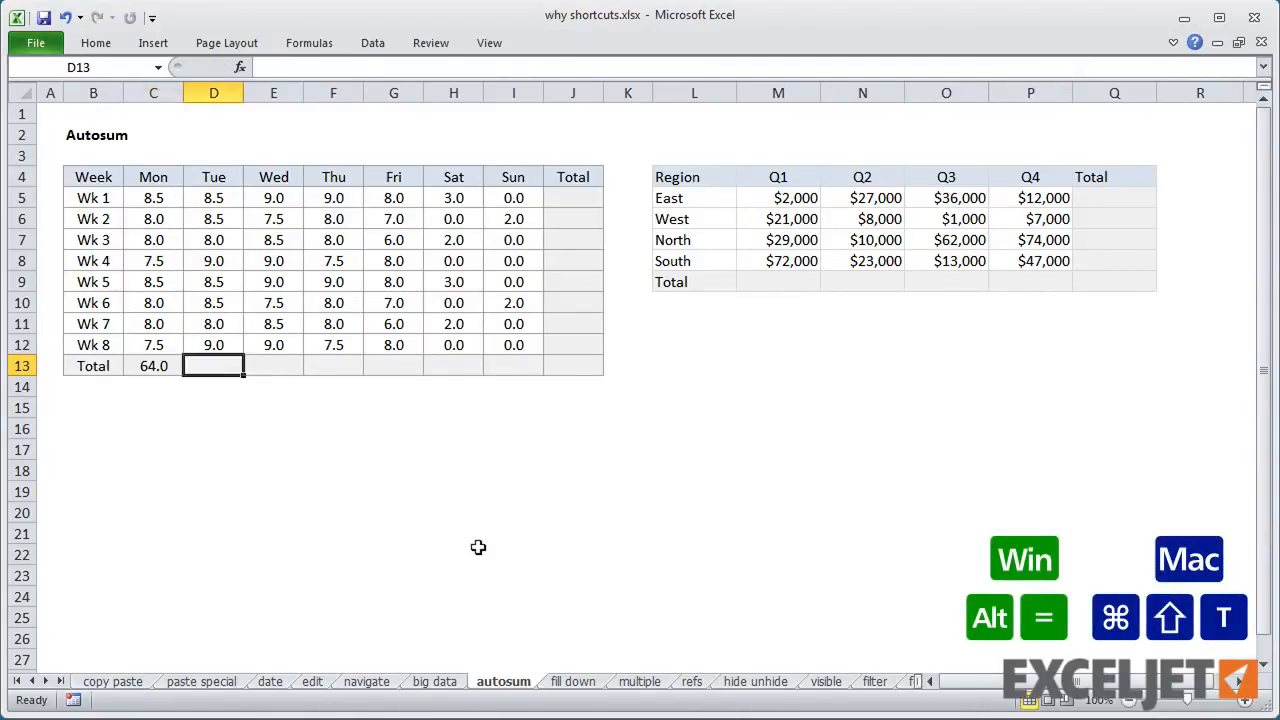
key(alt+equal)
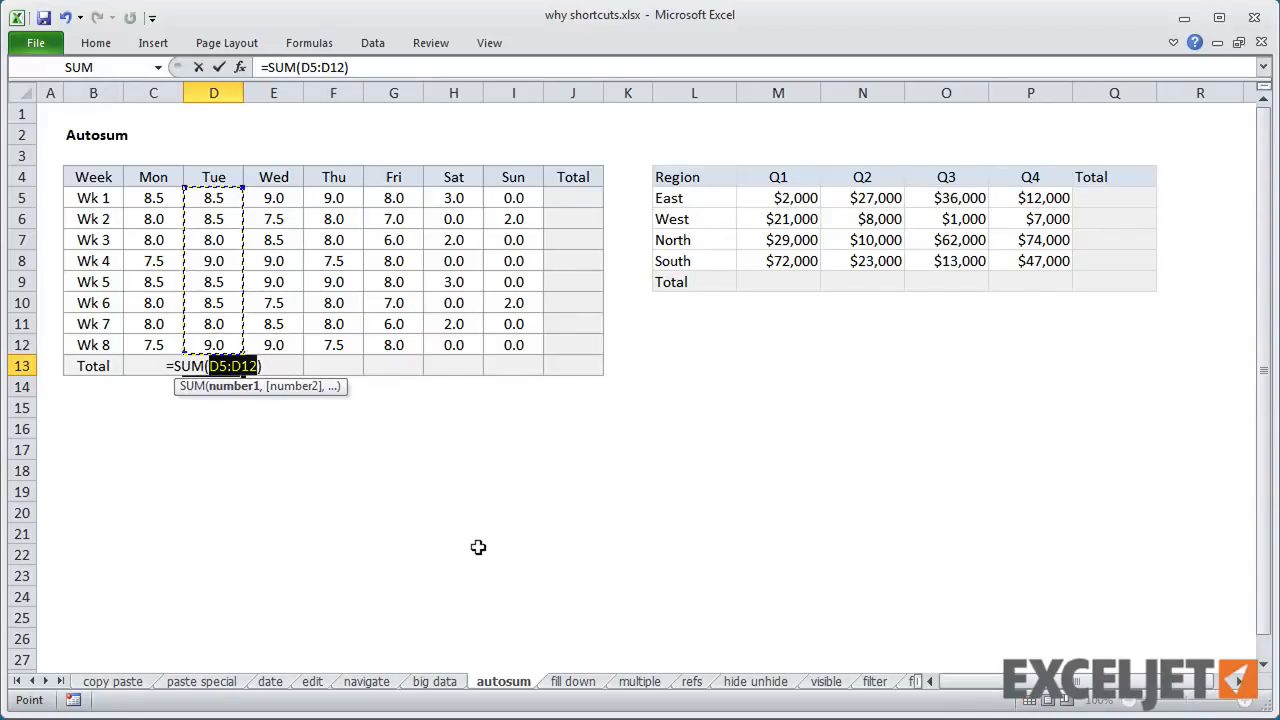
key(Tab)
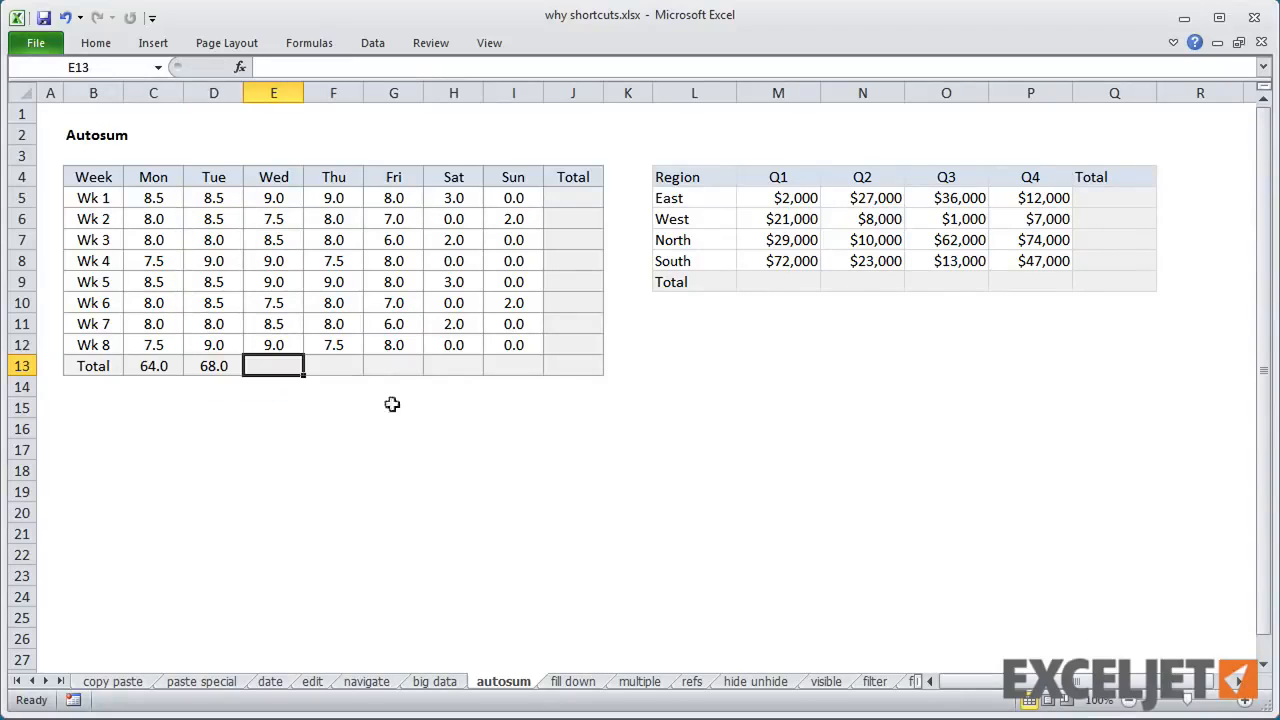
Step: AutoSum the Wed to Sun totals in E13:I13 at once, and the Total column in J5:J13
drag(269, 363, 505, 364)
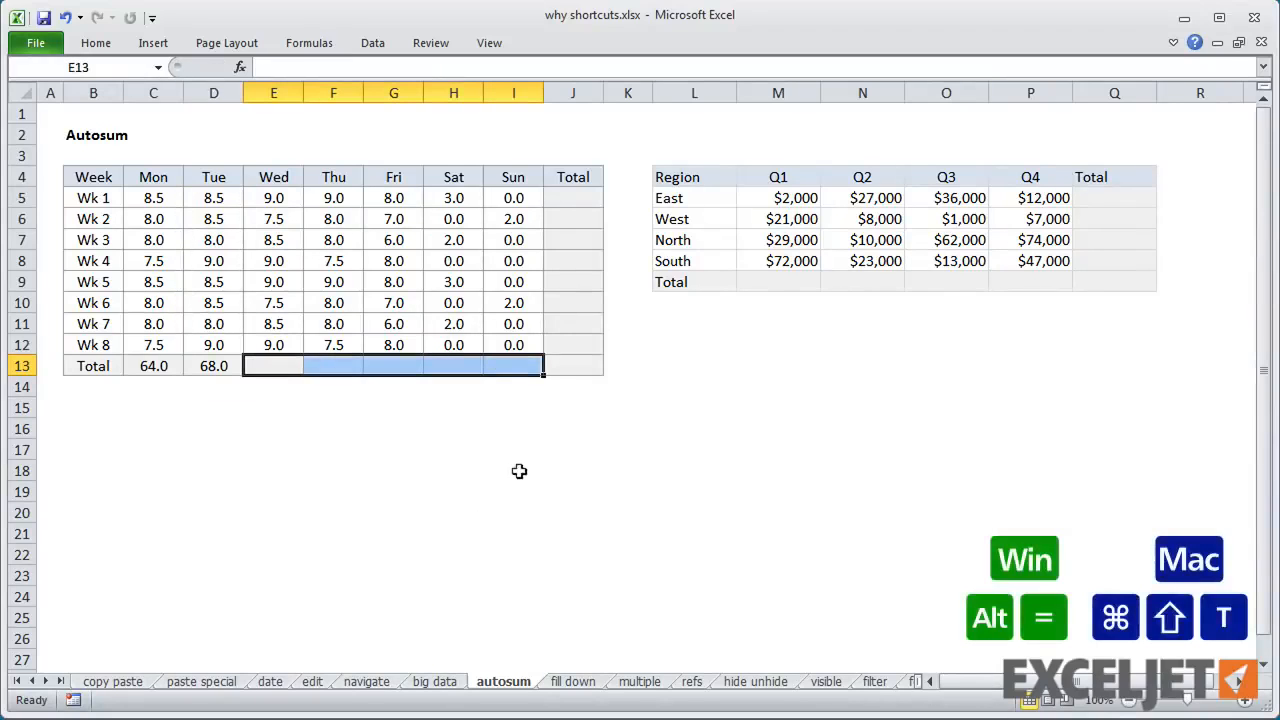
key(alt+equal)
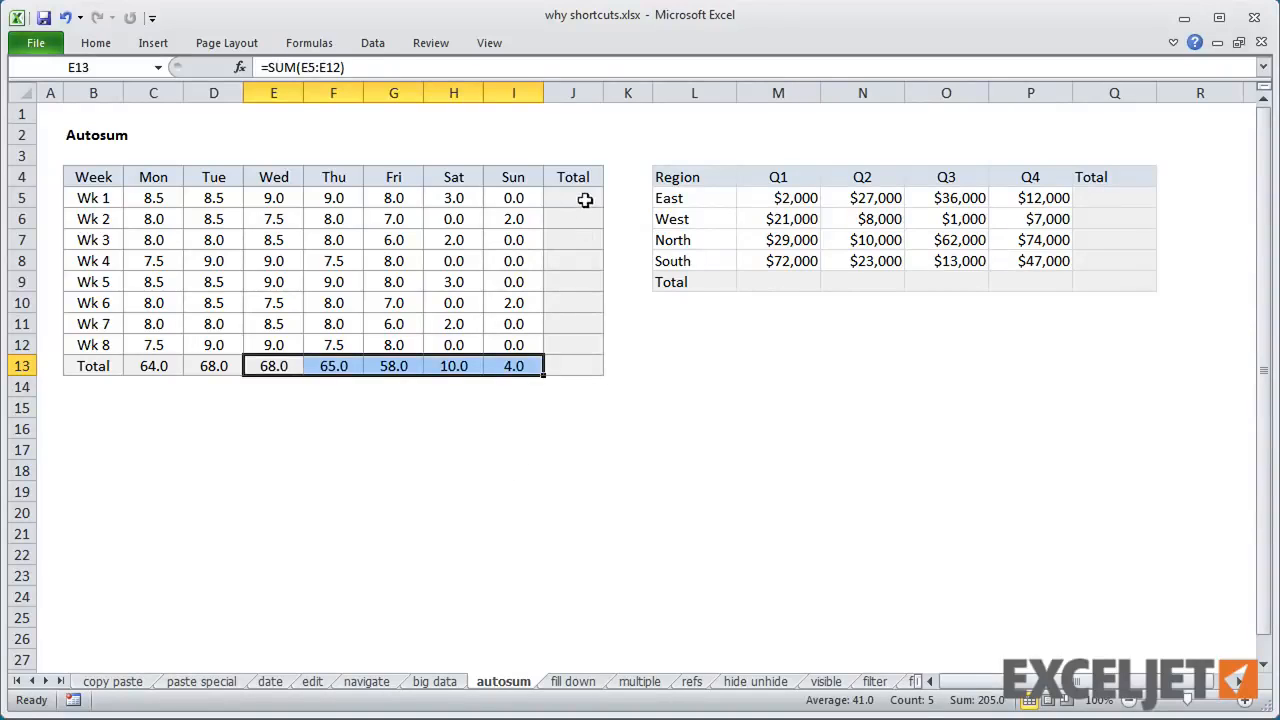
drag(583, 197, 583, 365)
key(alt+equal)
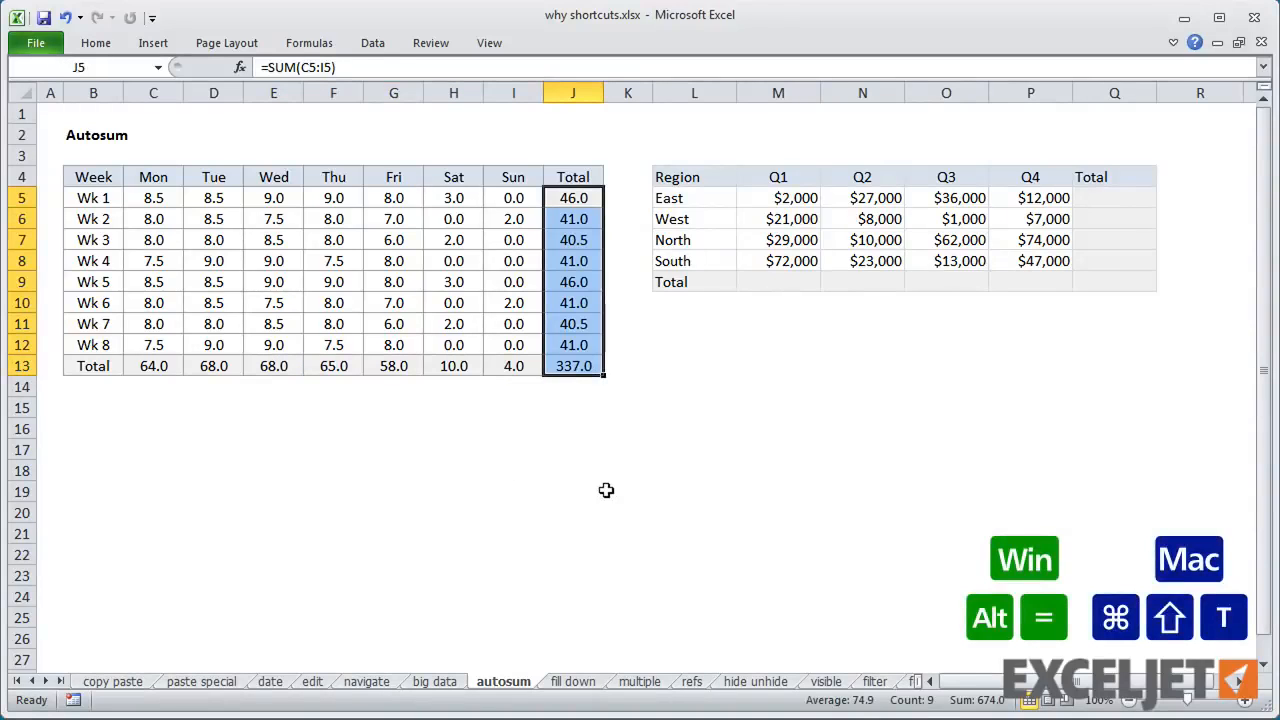
Step: Select the entire Region table L4:Q9 and AutoSum its total row and total column in one operation
click(685, 240)
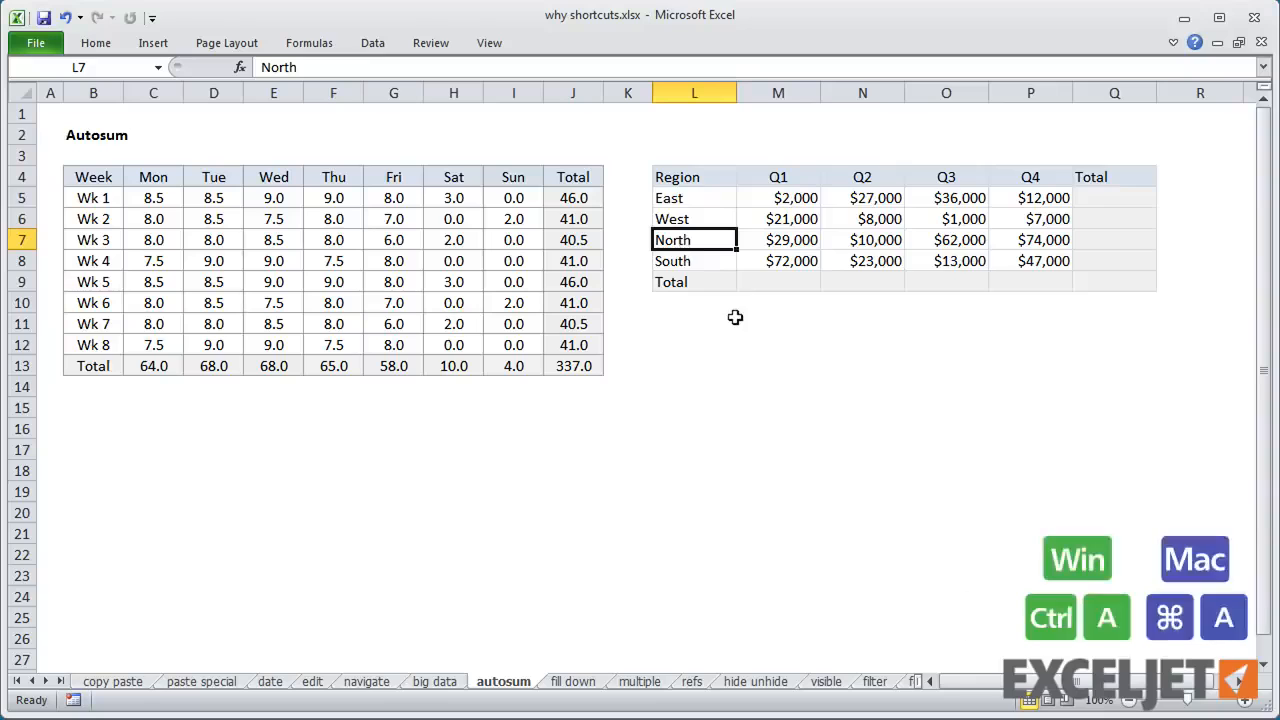
key(ctrl+a)
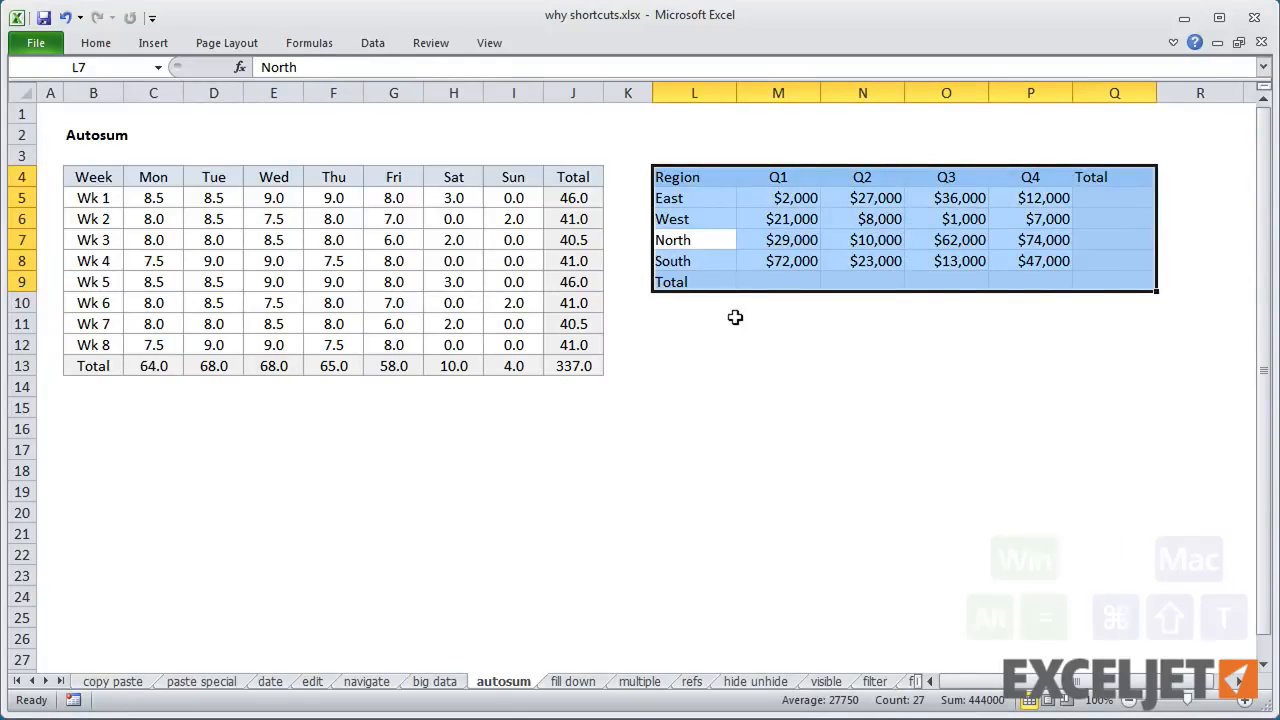
key(alt+equal)
click(735, 320)
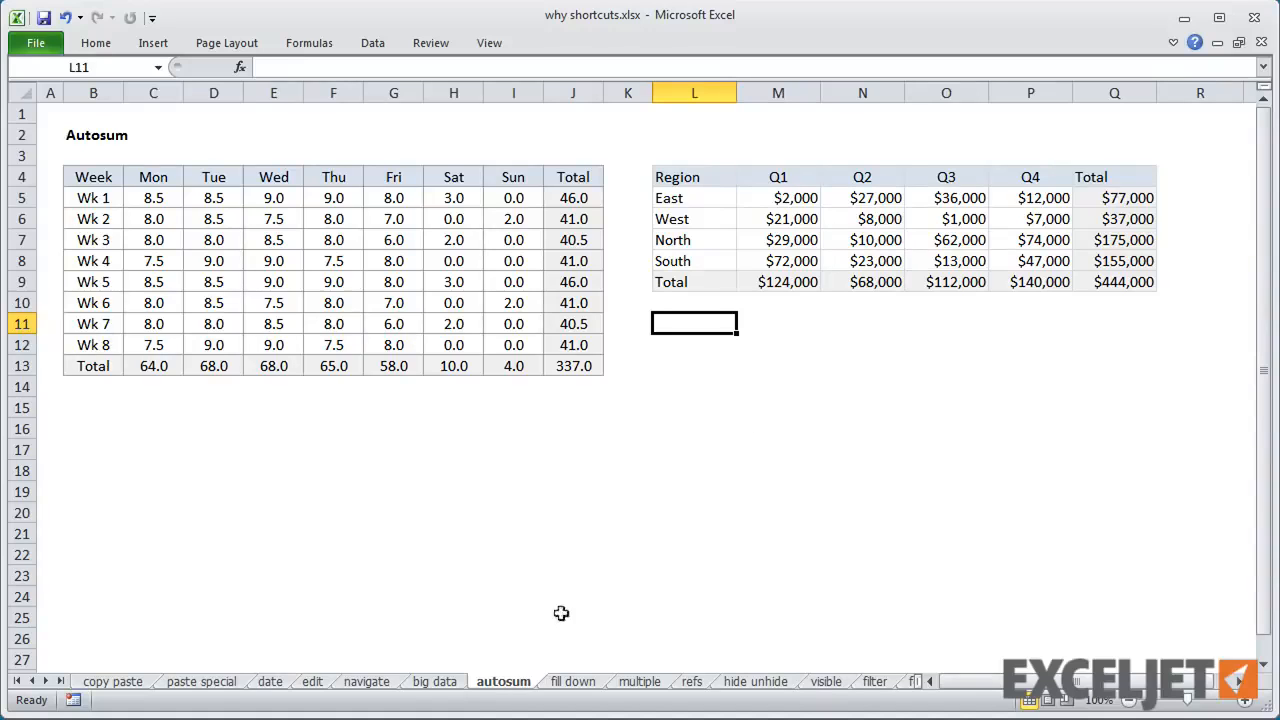
Step: On the fill down sheet, fill the genre Alternative down cell by cell from B5 to B9, and as one range through B25
click(572, 681)
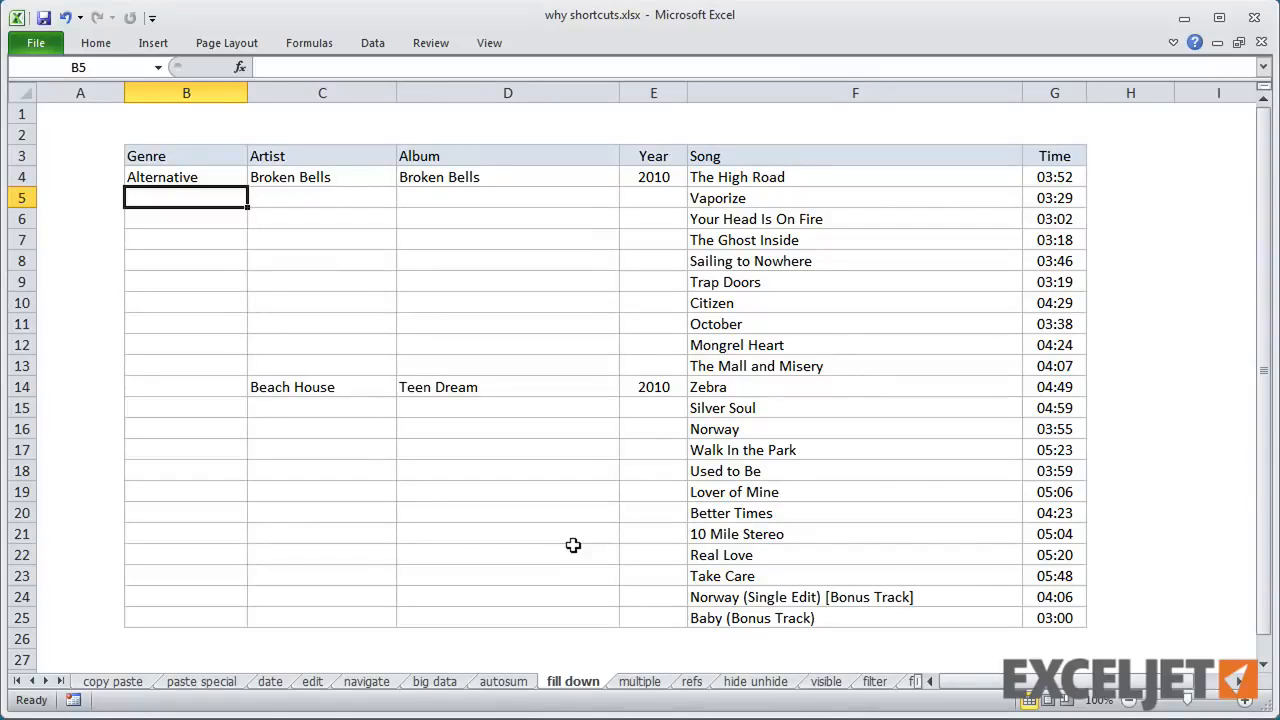
key(ctrl+d)
key(Down)
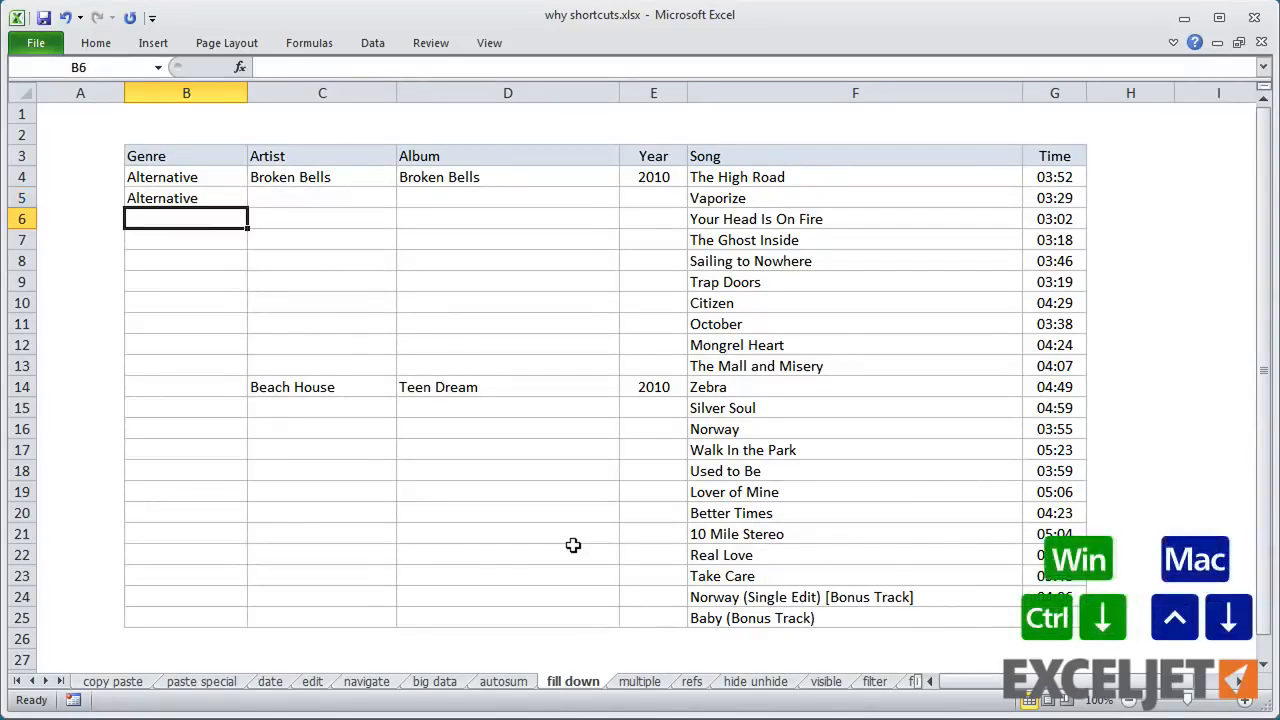
key(ctrl+d)
key(Down)
key(ctrl+d)
key(Down)
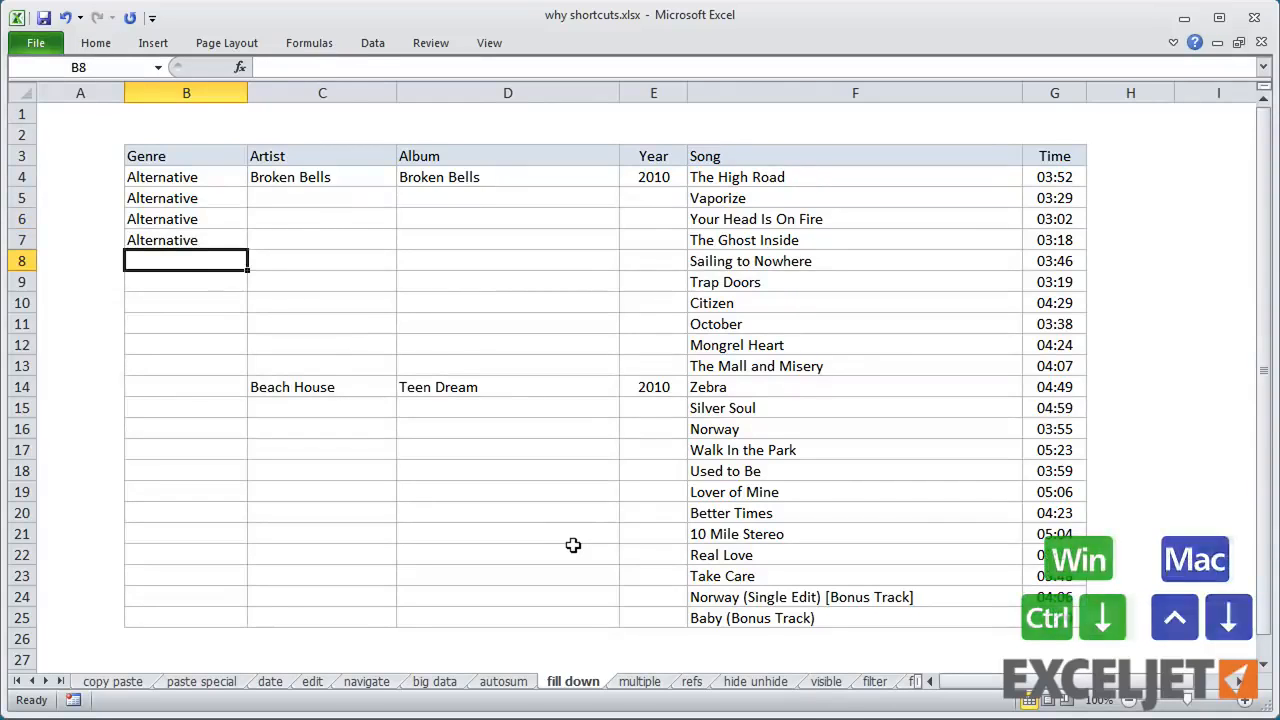
key(ctrl+d)
key(Down)
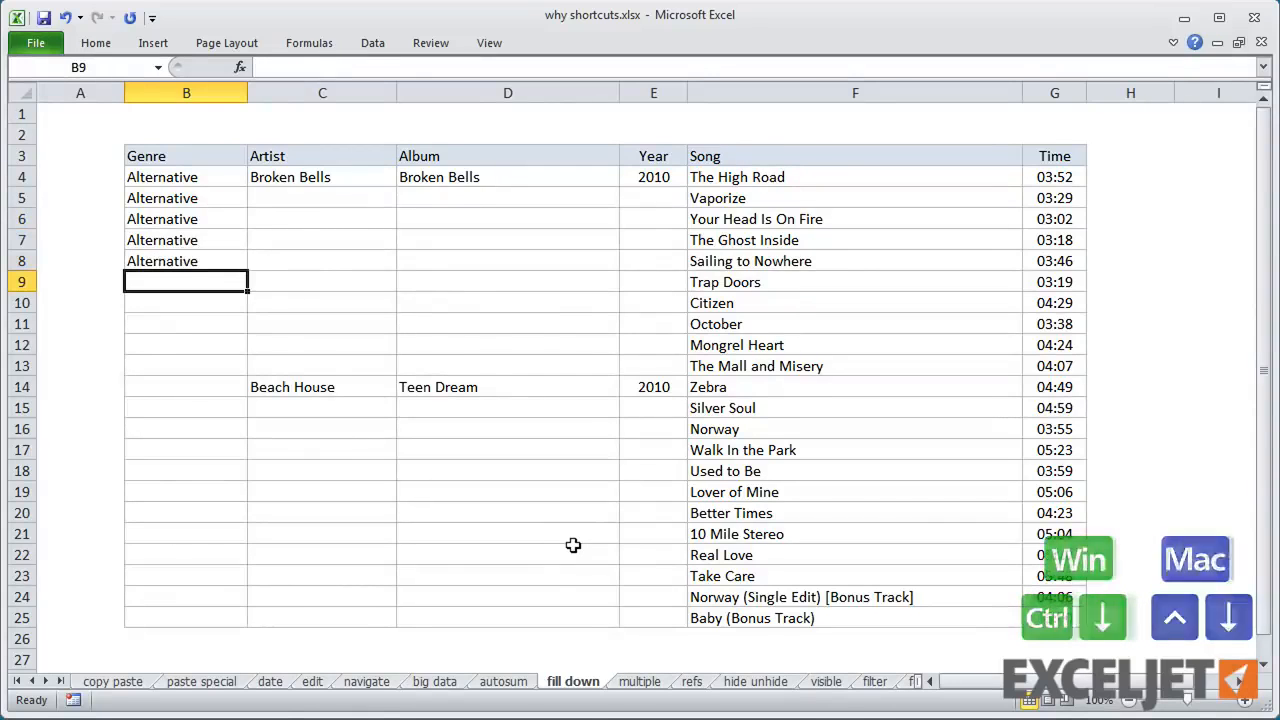
key(ctrl+d)
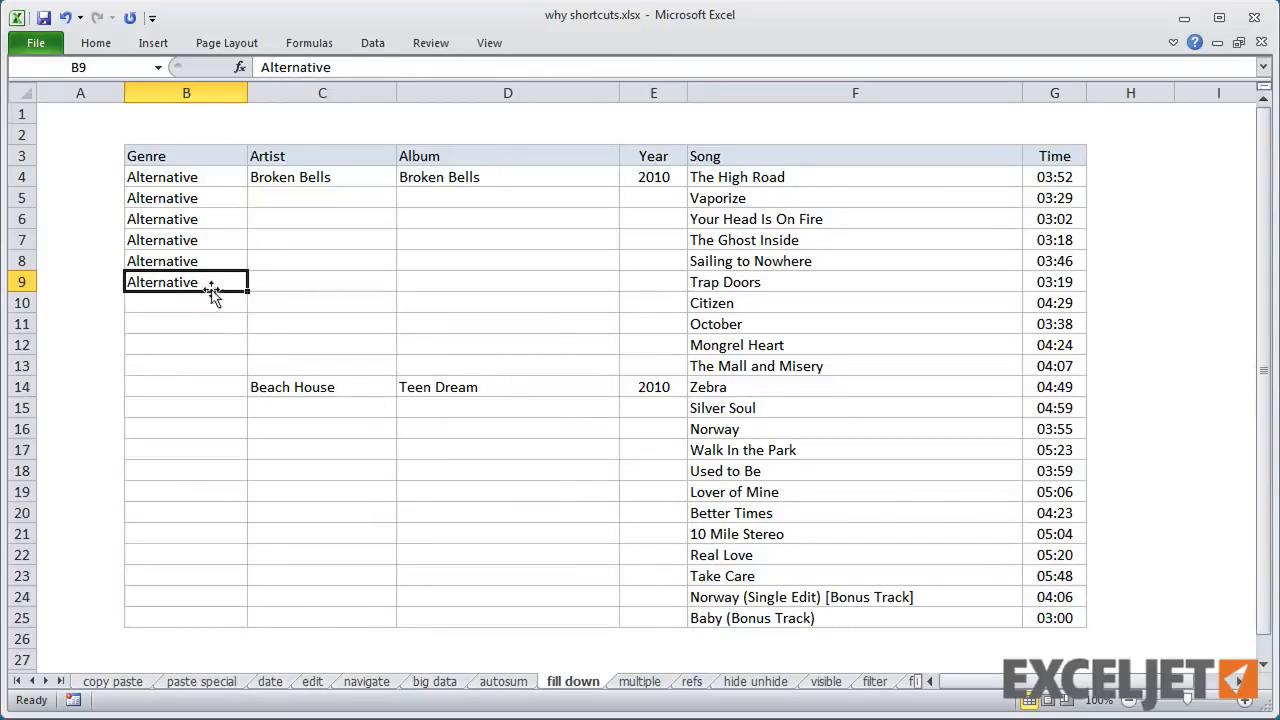
drag(211, 284, 206, 613)
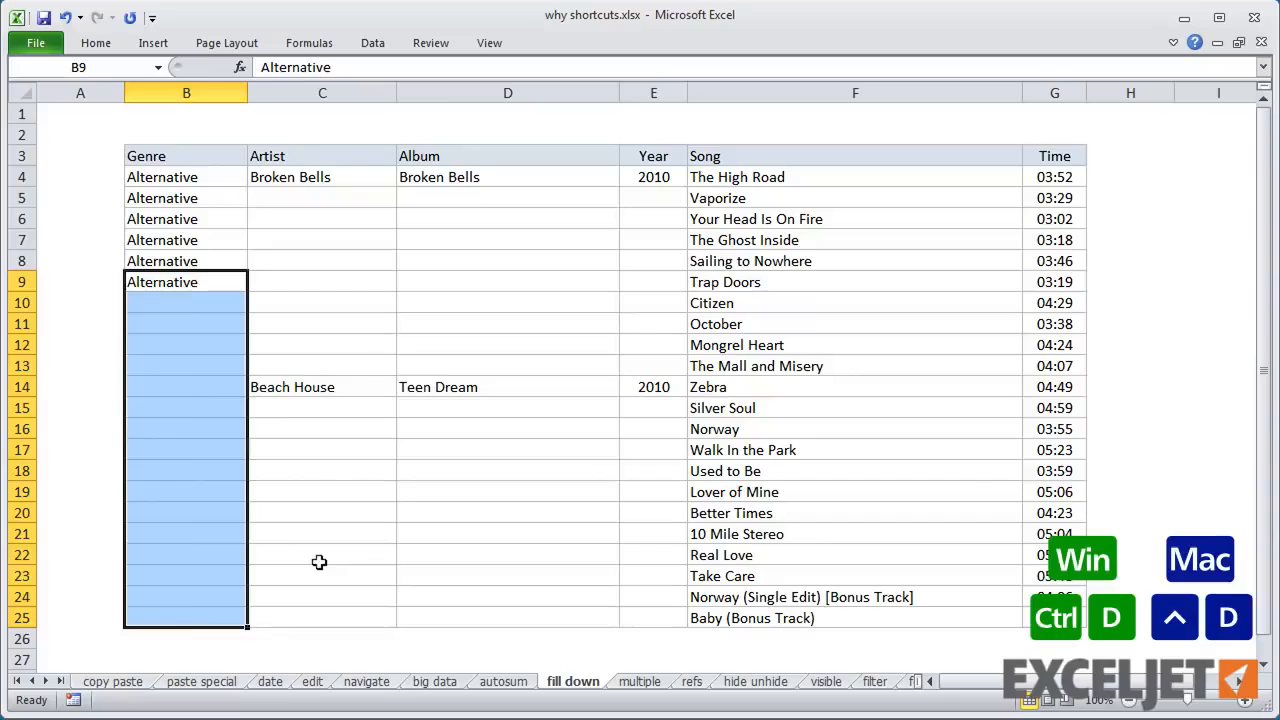
key(ctrl+d)
Step: Fill the Artist, Album and Year values down for Broken Bells in C4:E13 and for Beach House in C14:E25
drag(338, 177, 632, 358)
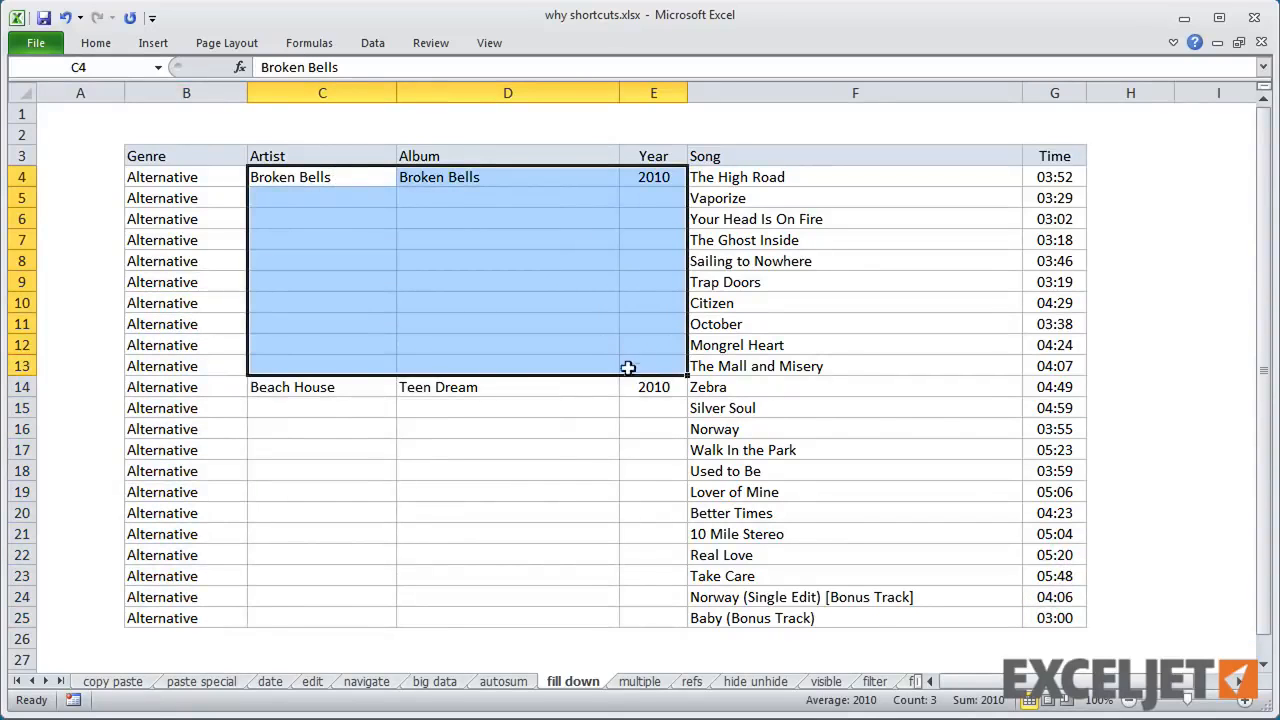
key(ctrl+d)
drag(347, 391, 654, 614)
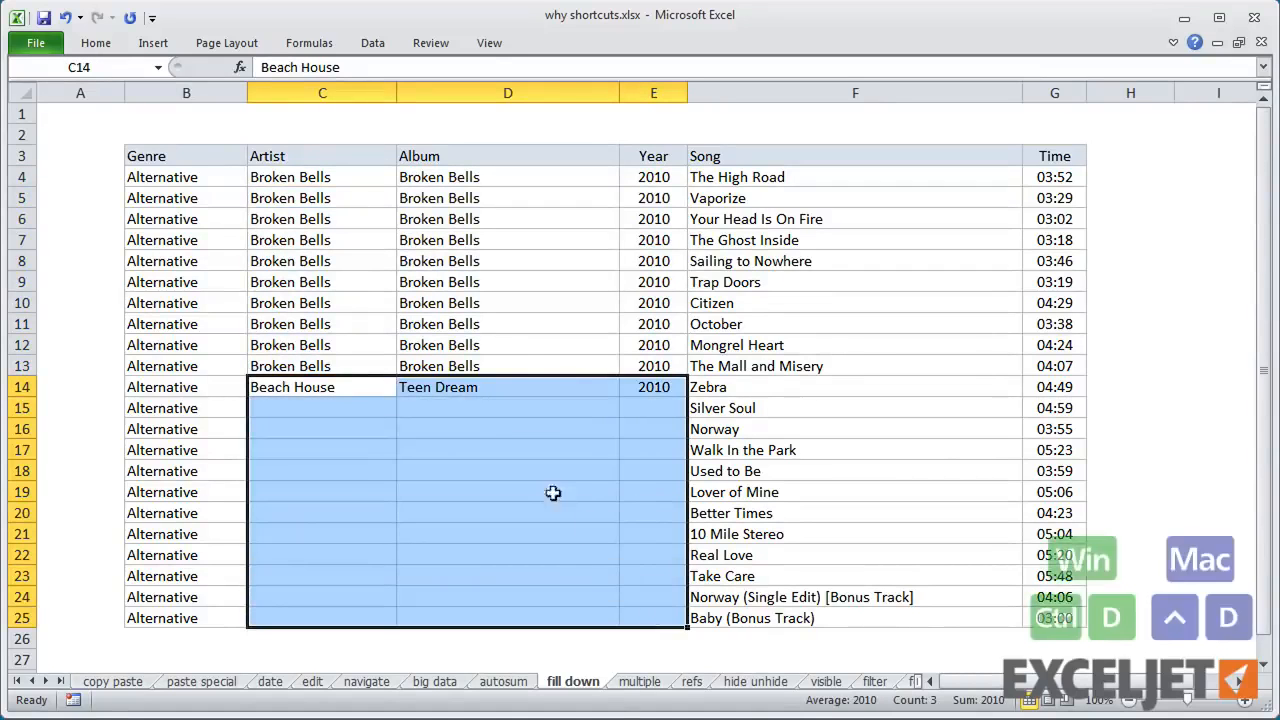
key(ctrl+d)
click(745, 494)
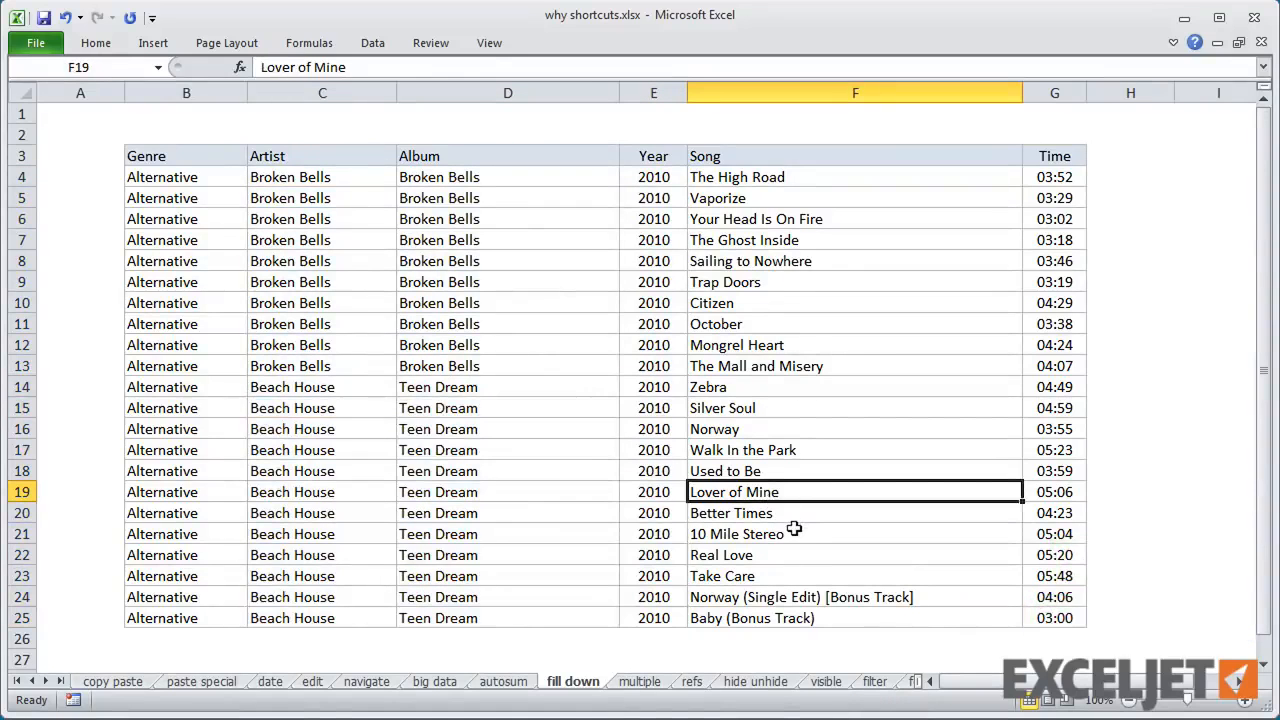
Step: On the multiple sheet, enter Monday into all Day cells C5:C11 at once
click(640, 682)
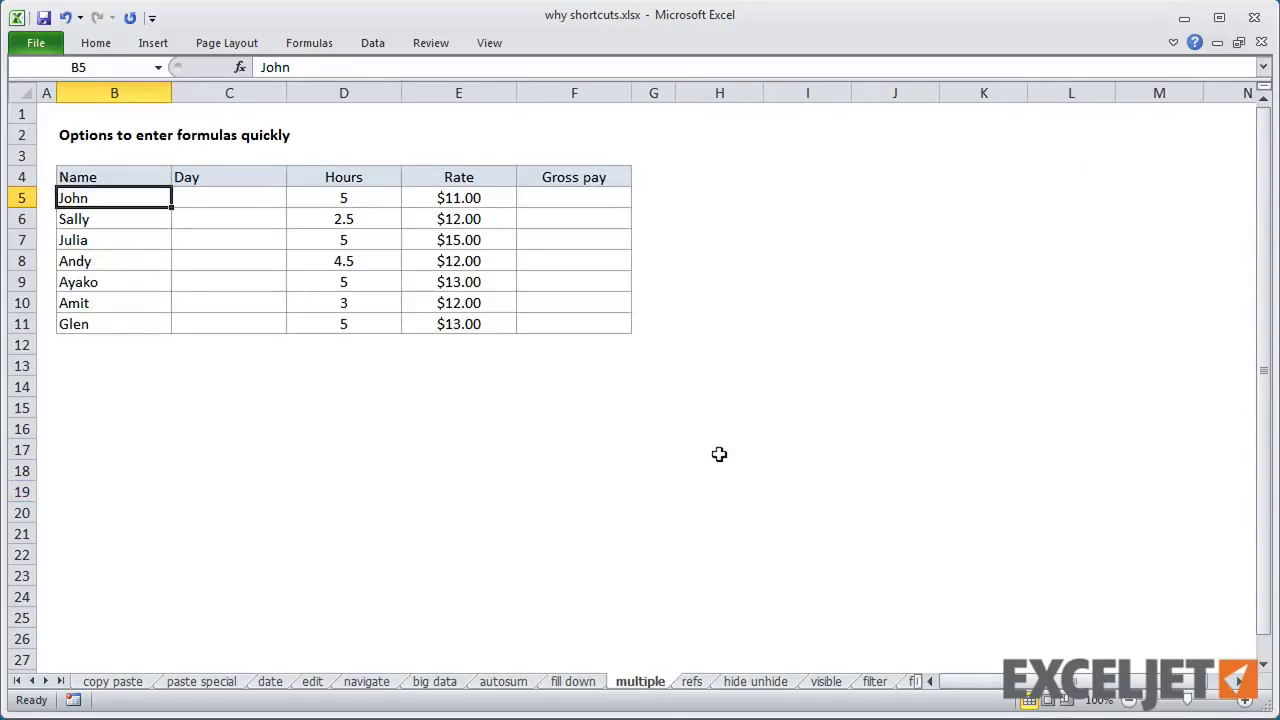
drag(233, 199, 240, 322)
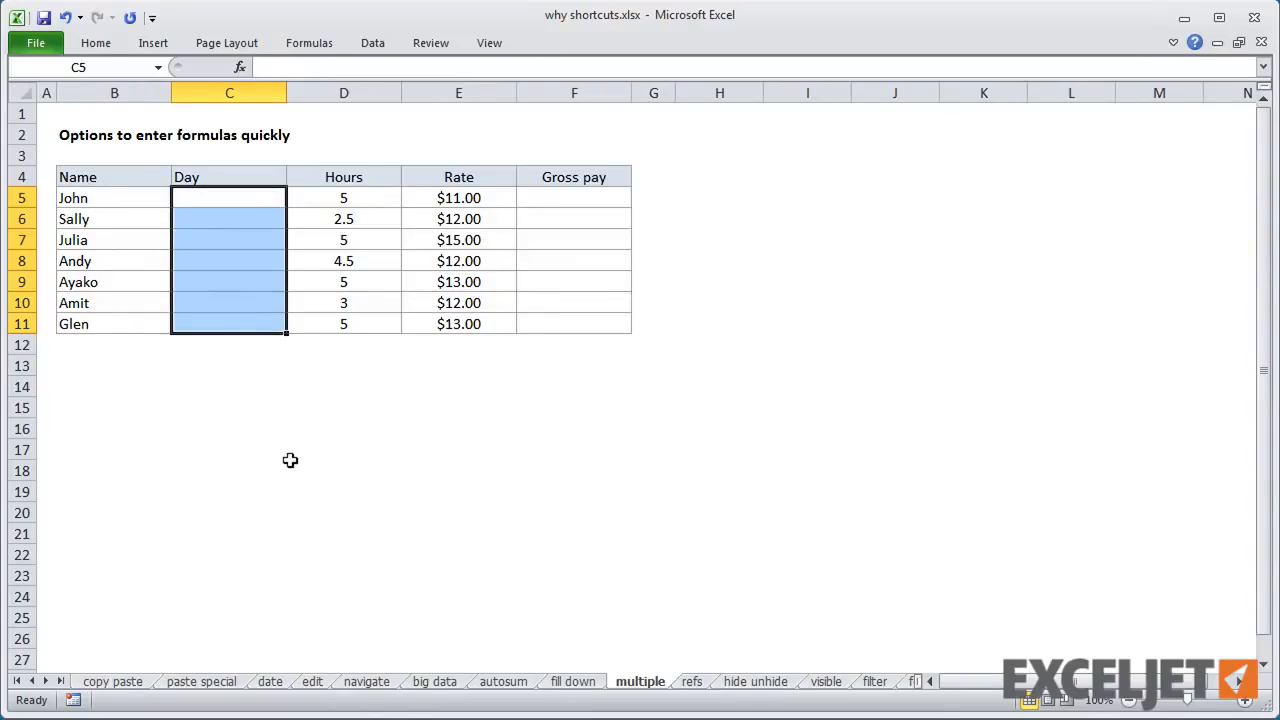
text(Mond)
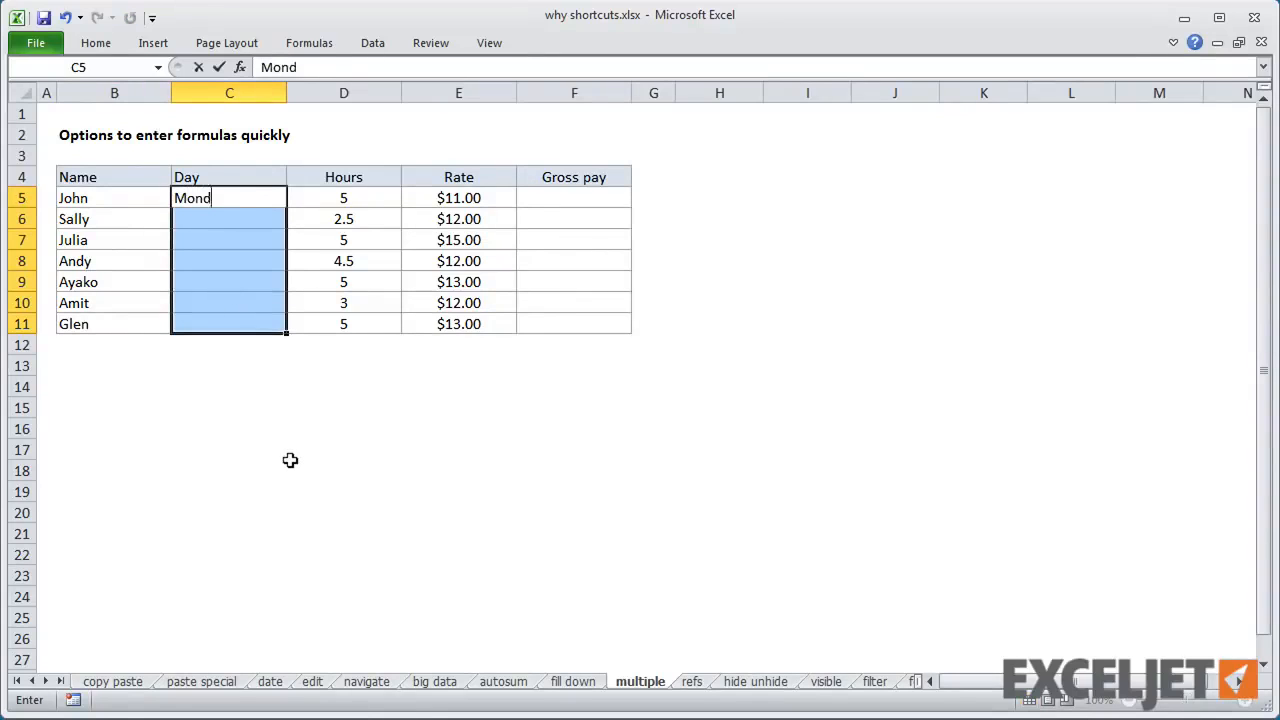
text(ay)
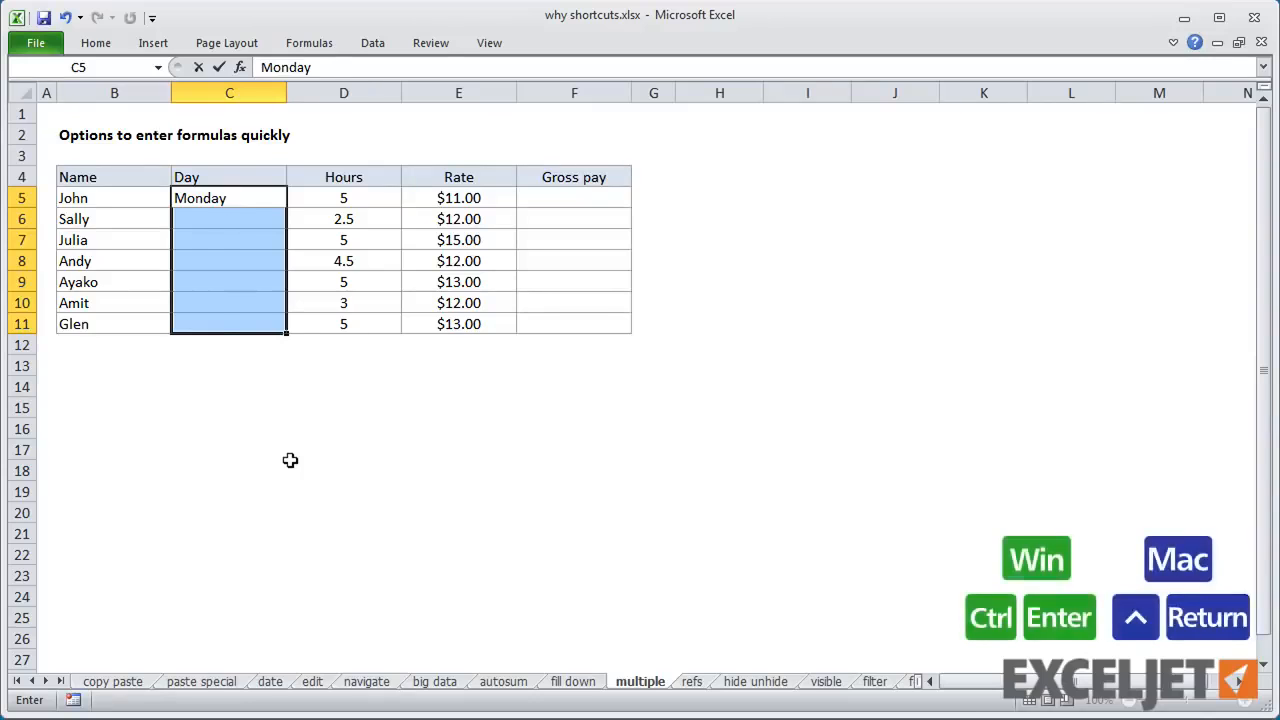
key(ctrl+Return)
Step: Enter the gross pay formula =D5*E5 into all cells of F5:F11 at once
drag(559, 204, 566, 317)
text(=)
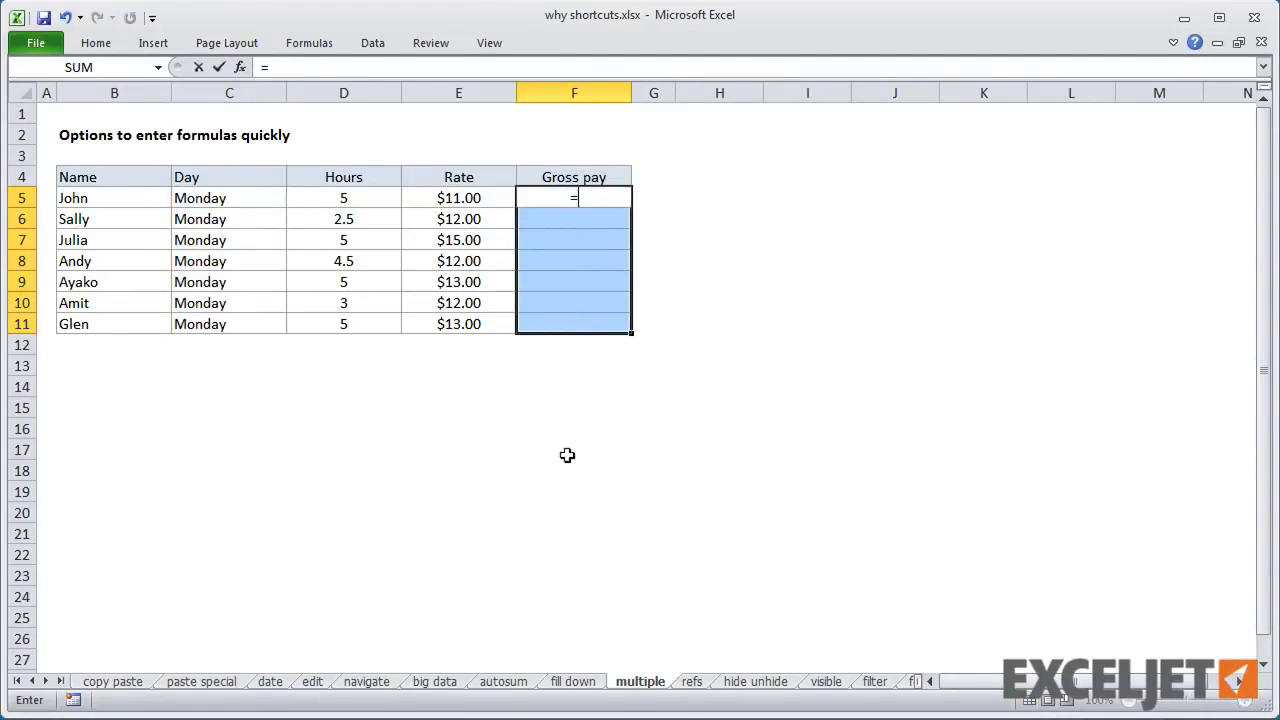
key(Left)
key(Left)
text(*)
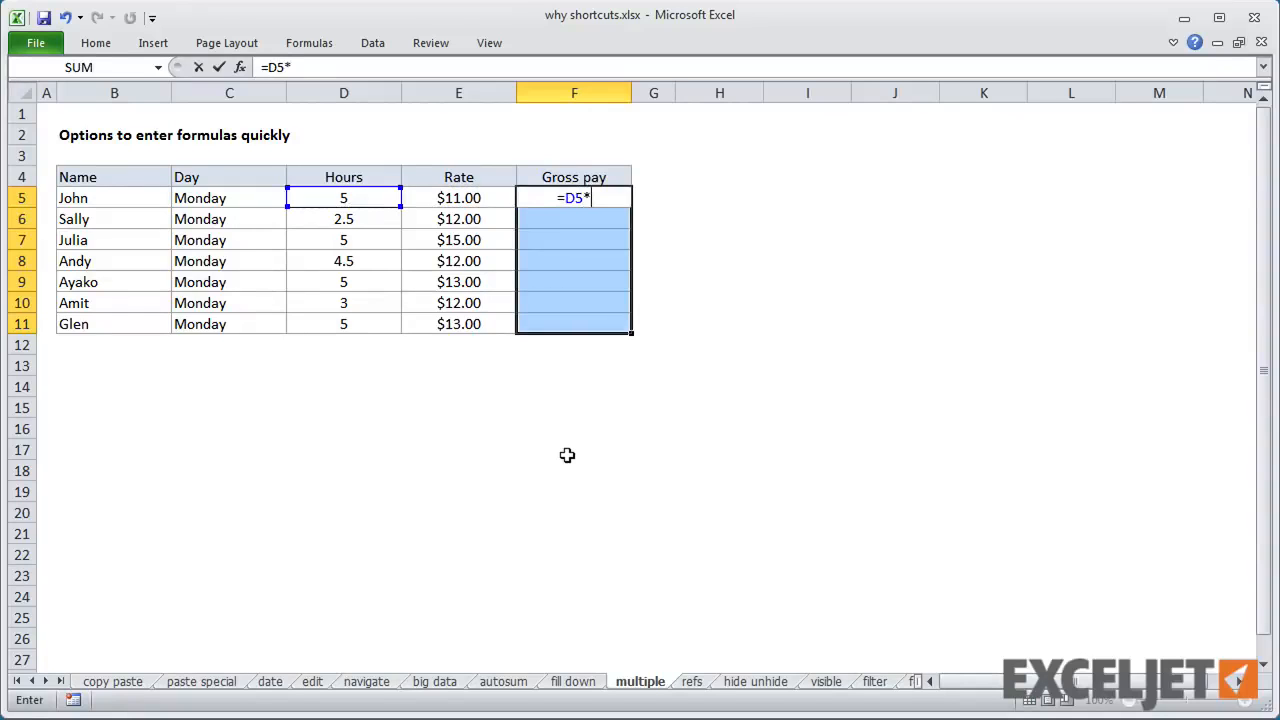
key(Left)
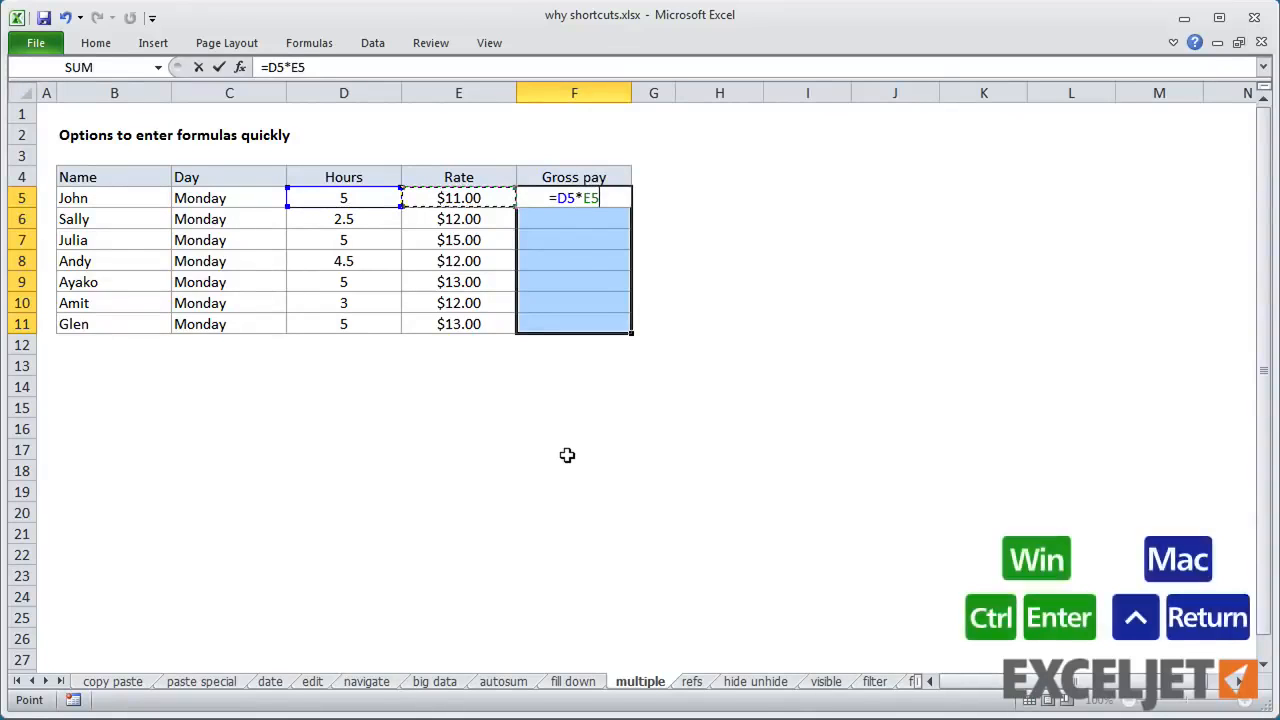
key(ctrl+Return)
click(566, 369)
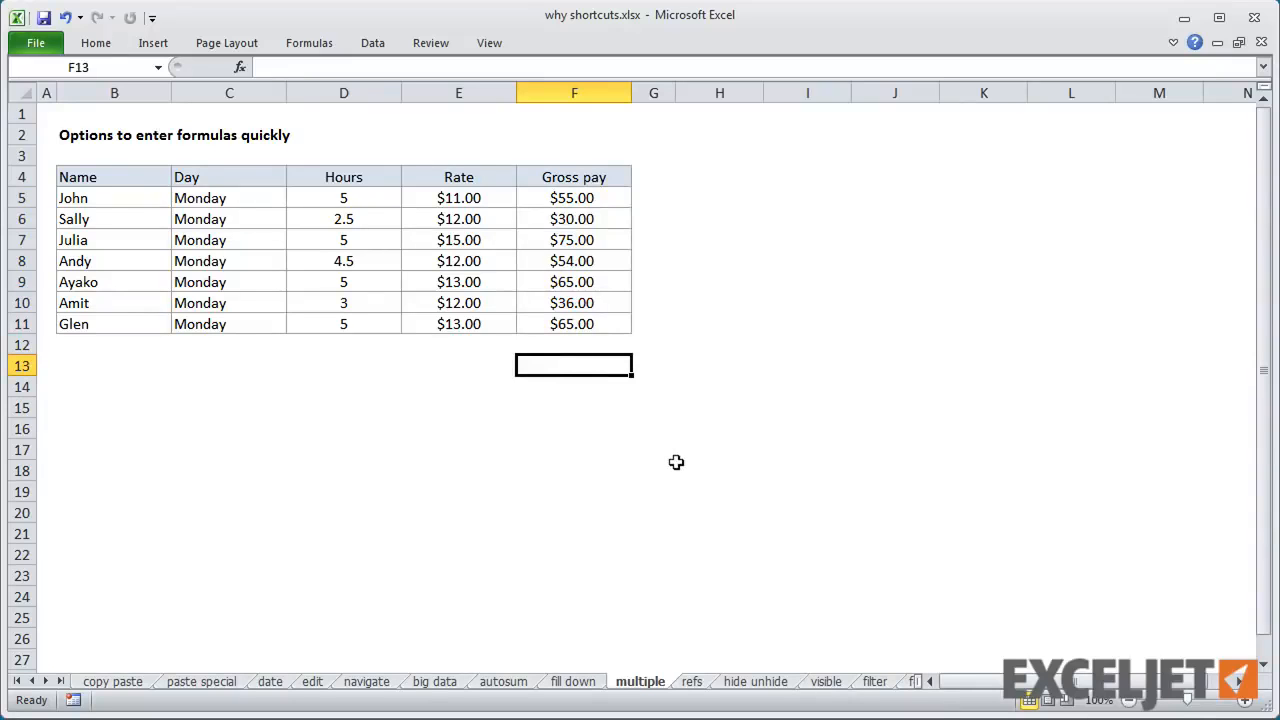
Step: On the refs sheet, enter =SUMIF(D4:D19,I8,G4:G19) in J8 to total the Red sales
click(691, 681)
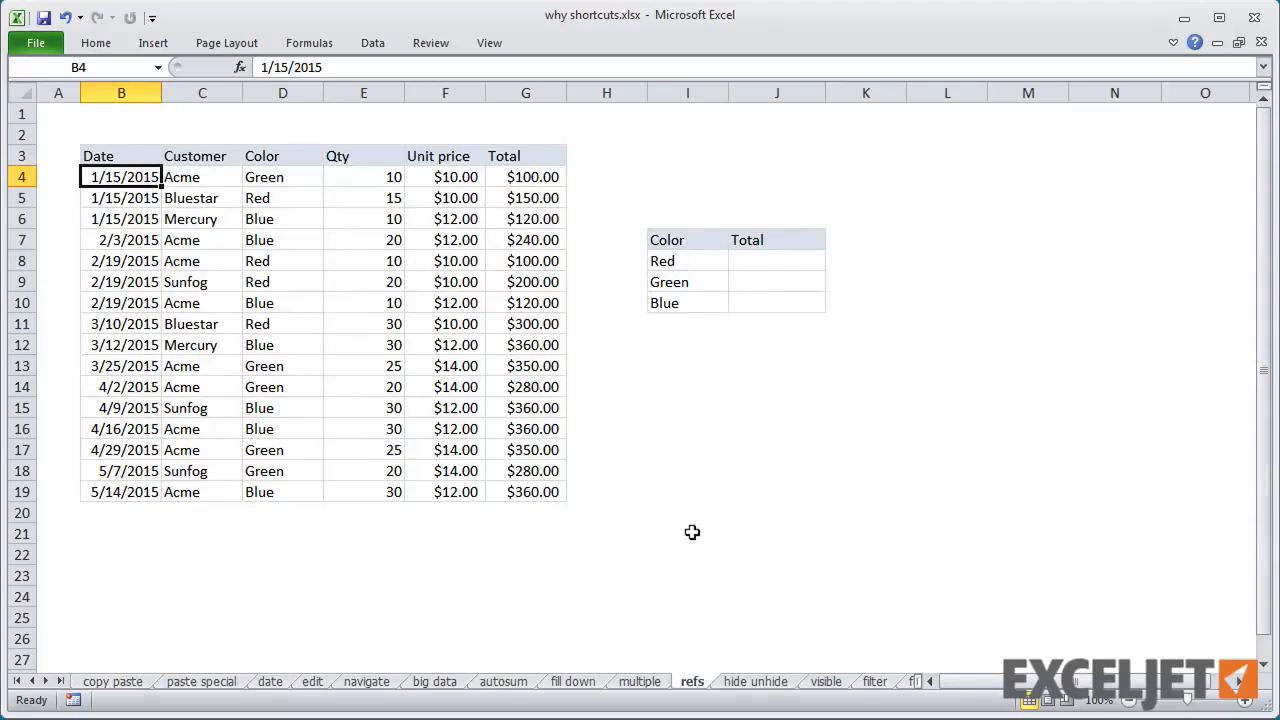
click(740, 261)
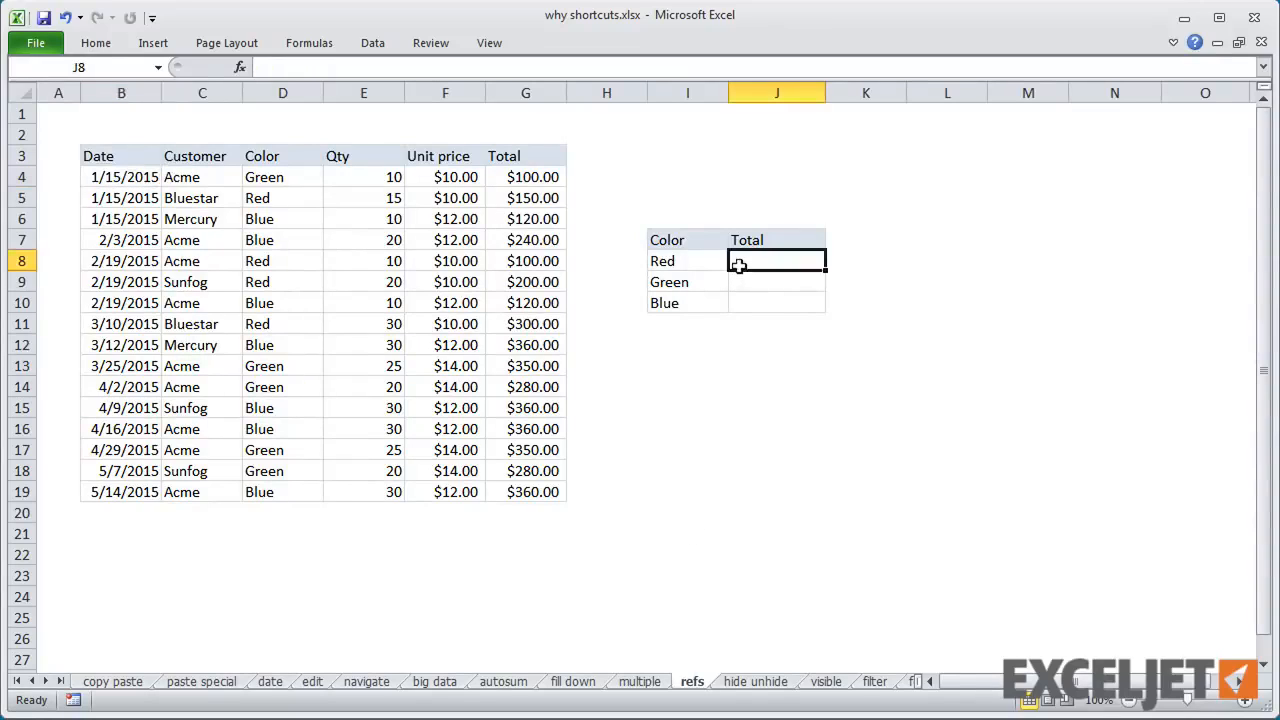
text(=)
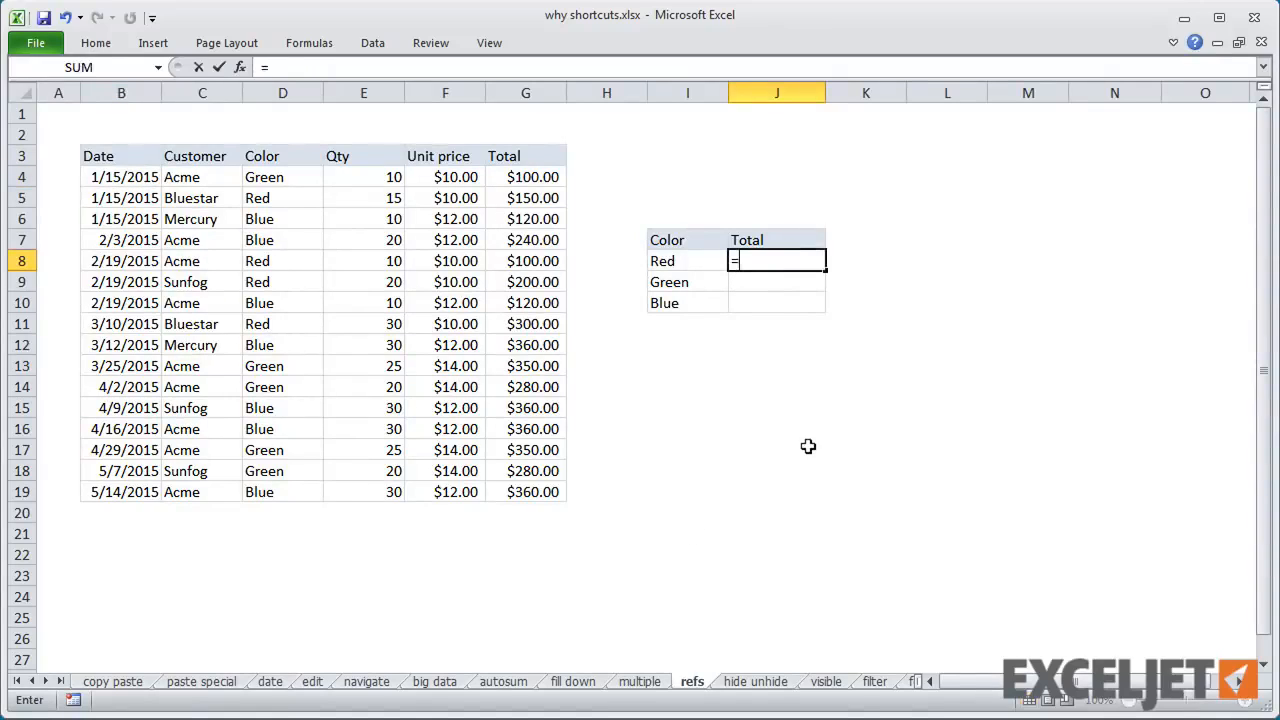
text(sumif()
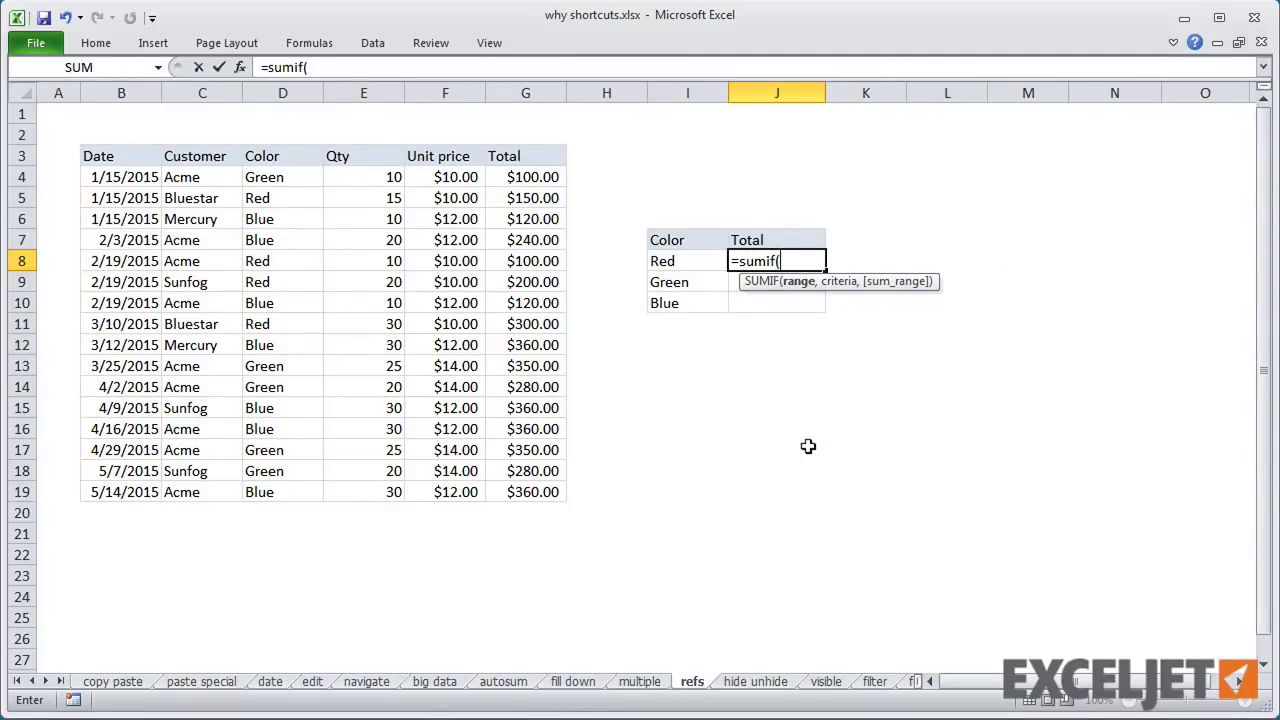
drag(318, 177, 322, 490)
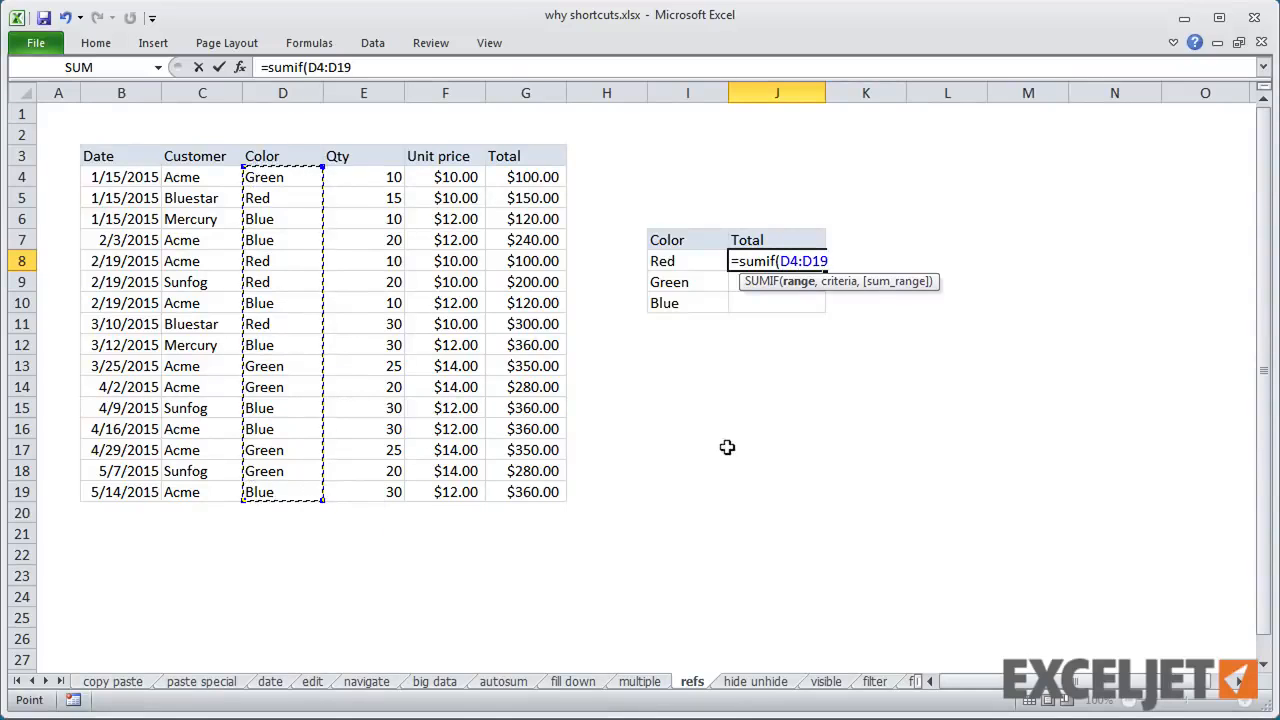
text(,)
click(691, 256)
text(,)
drag(529, 170, 520, 490)
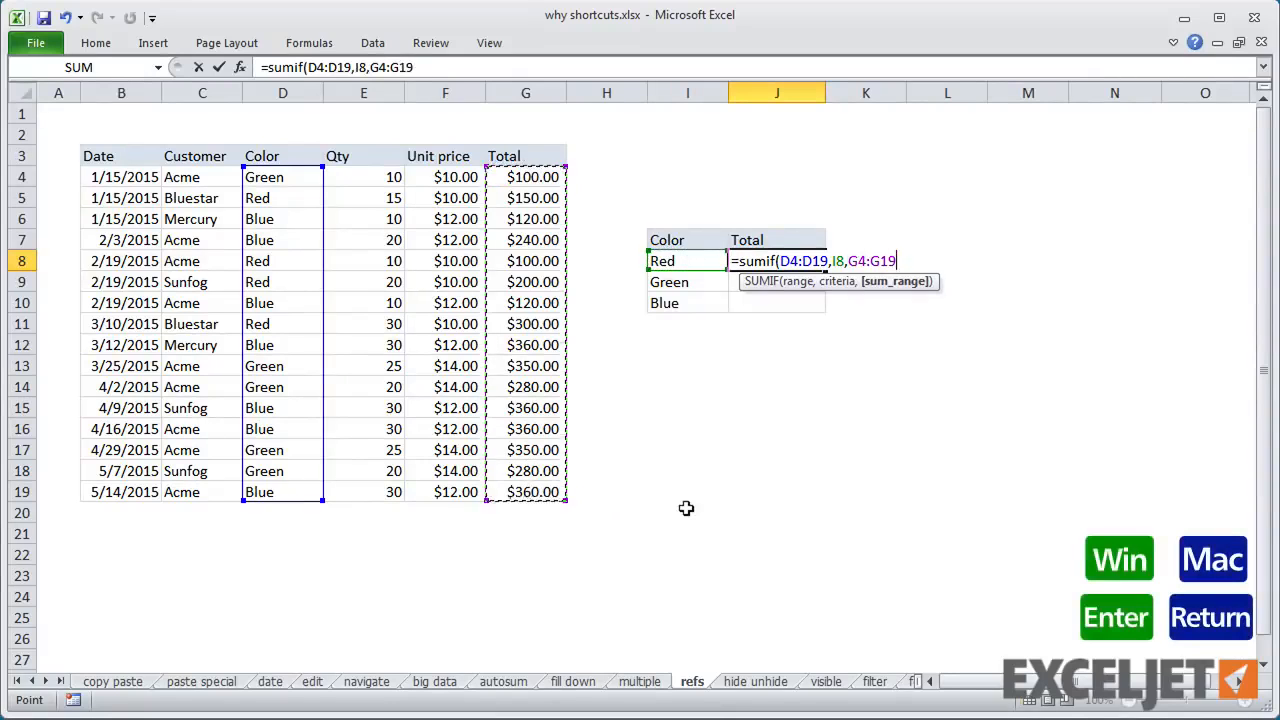
key(Return)
Step: Fill the relative-reference SUMIF formula from J8 down to J10 and examine the ranges used in J10
click(816, 260)
drag(824, 268, 818, 306)
click(816, 304)
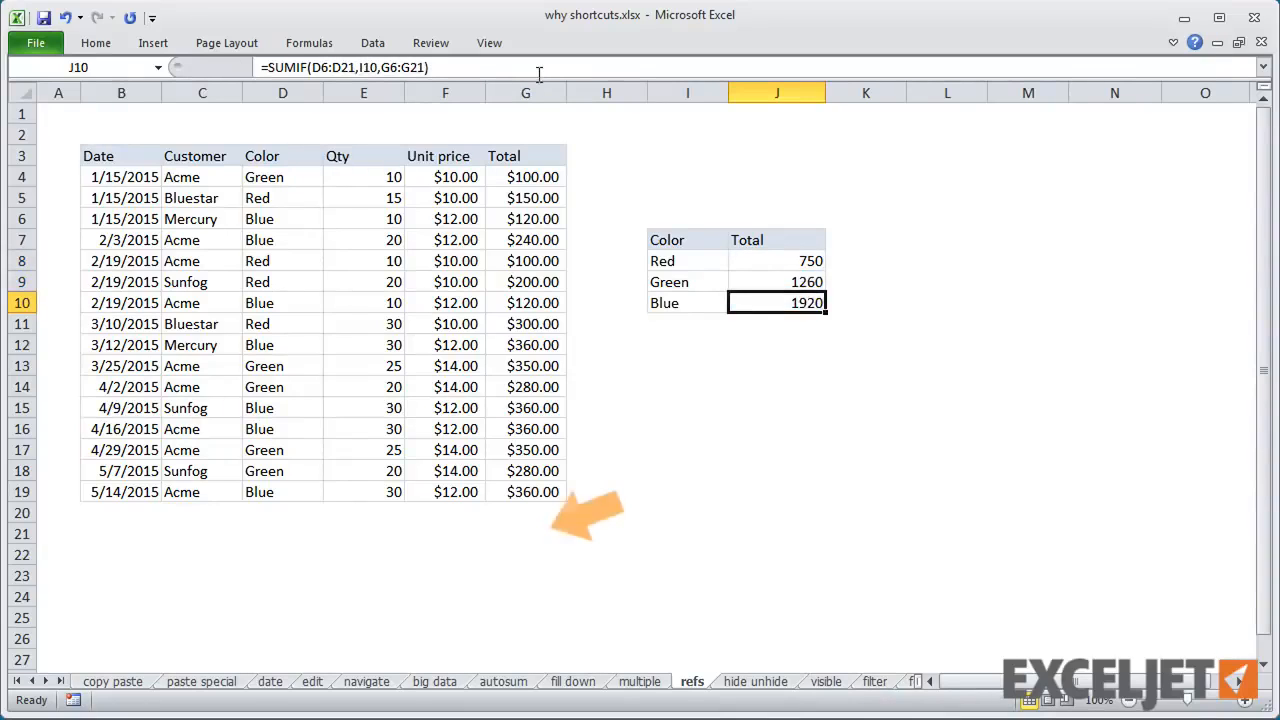
key(F2)
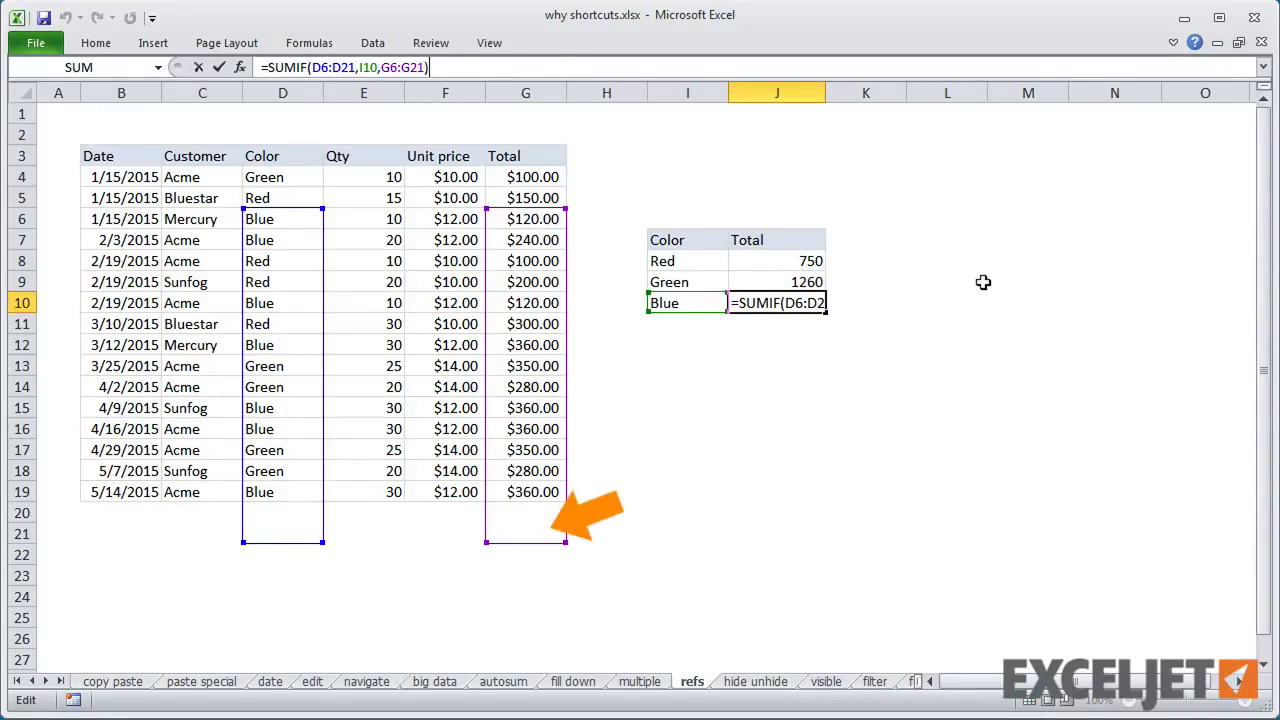
key(Escape)
Step: Make both ranges in the J8 formula absolute, giving =SUMIF($D$4:$D$19,I8,$G$4:$G$19)
click(760, 260)
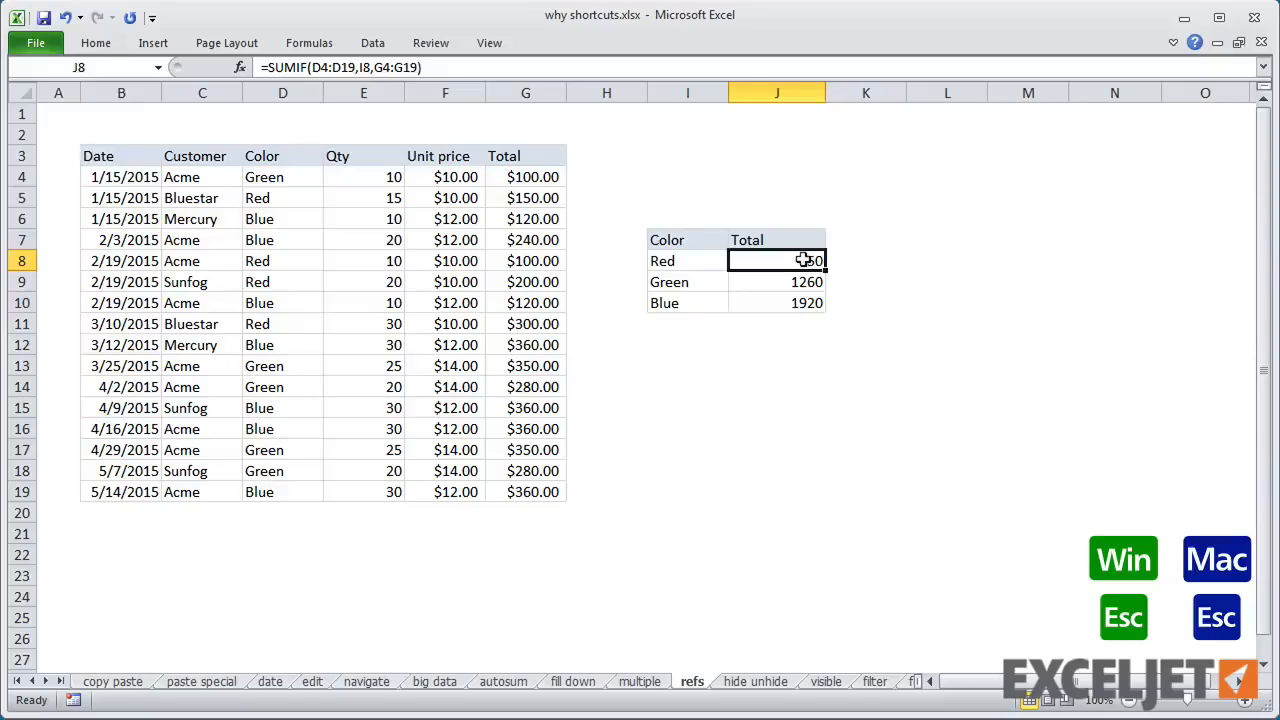
key(F2)
click(330, 89)
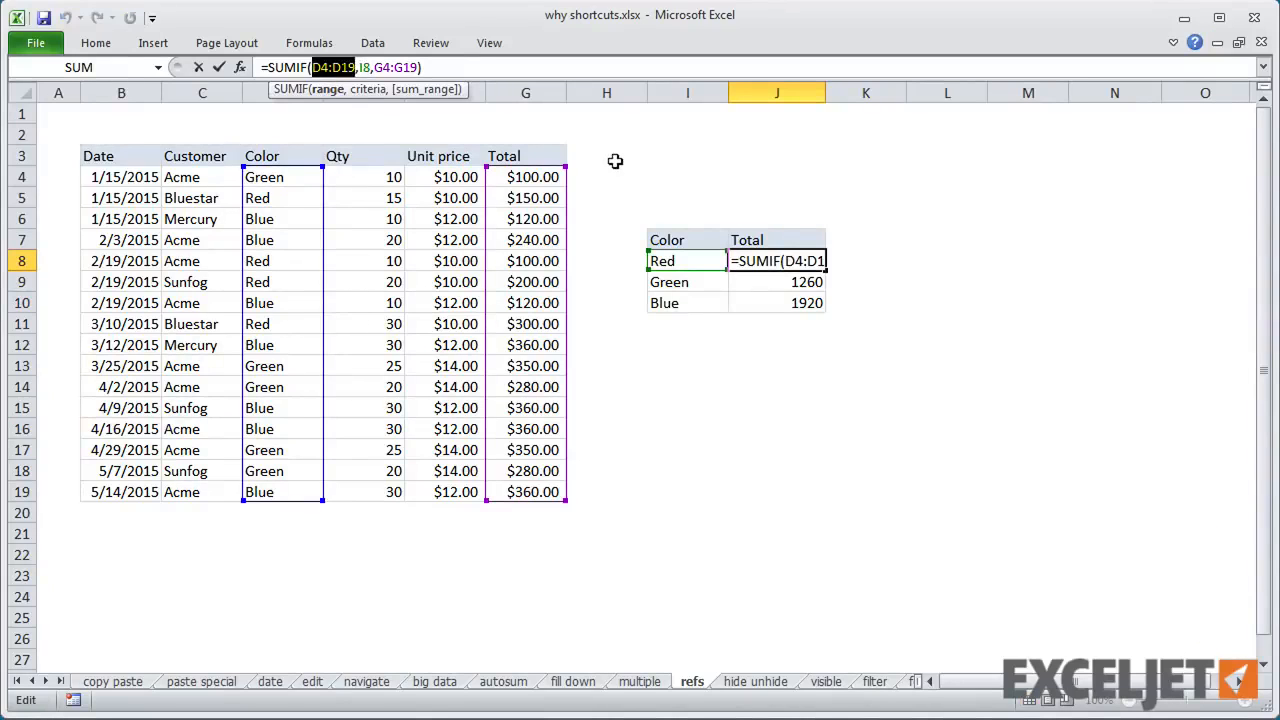
key(F4)
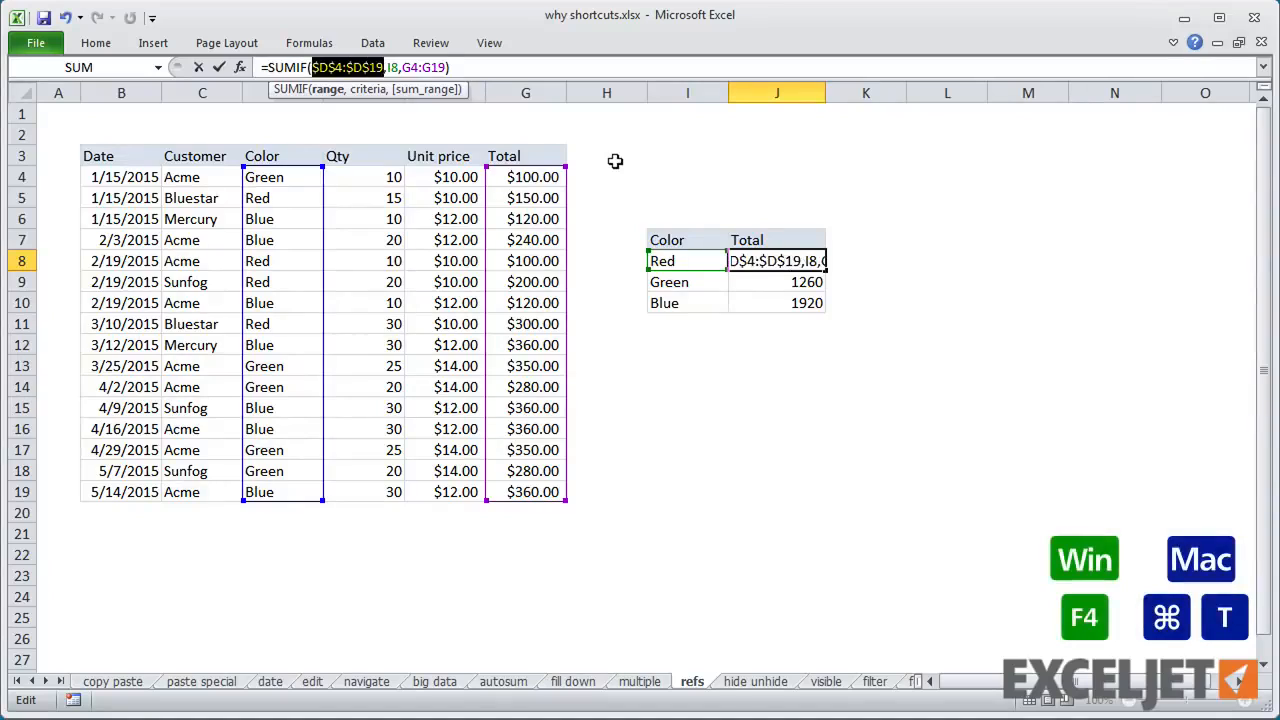
click(430, 89)
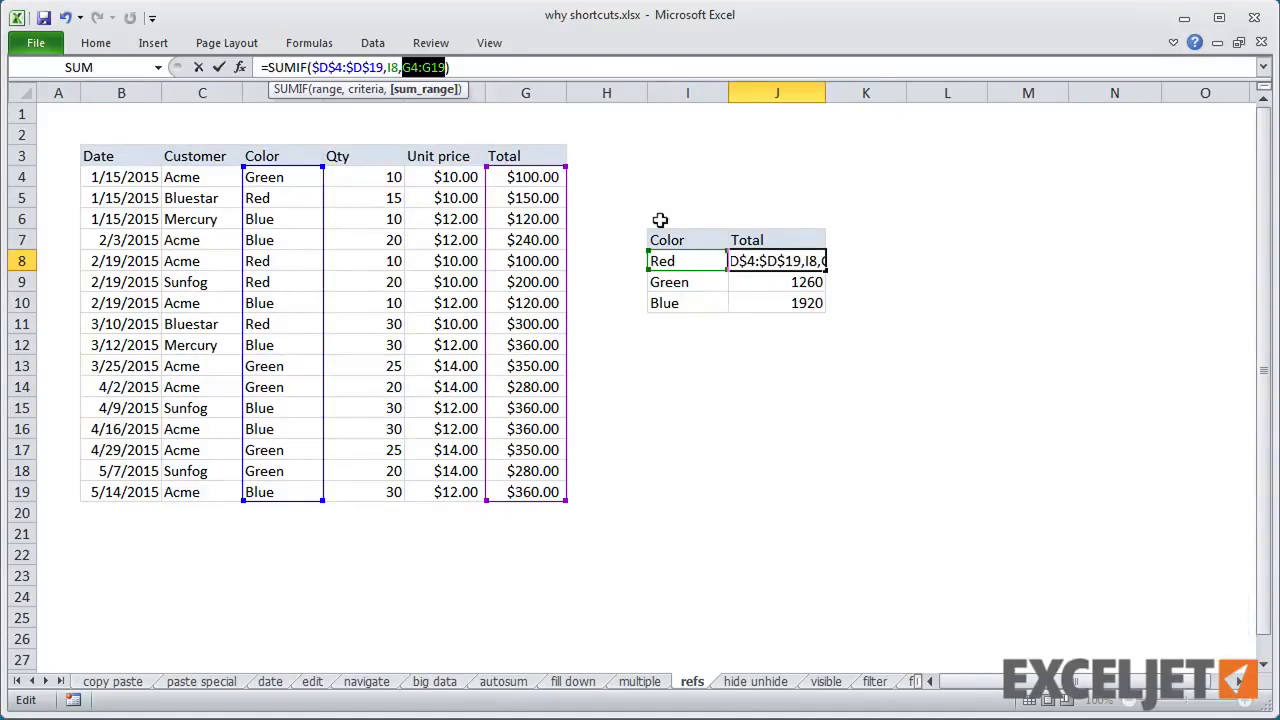
key(F4)
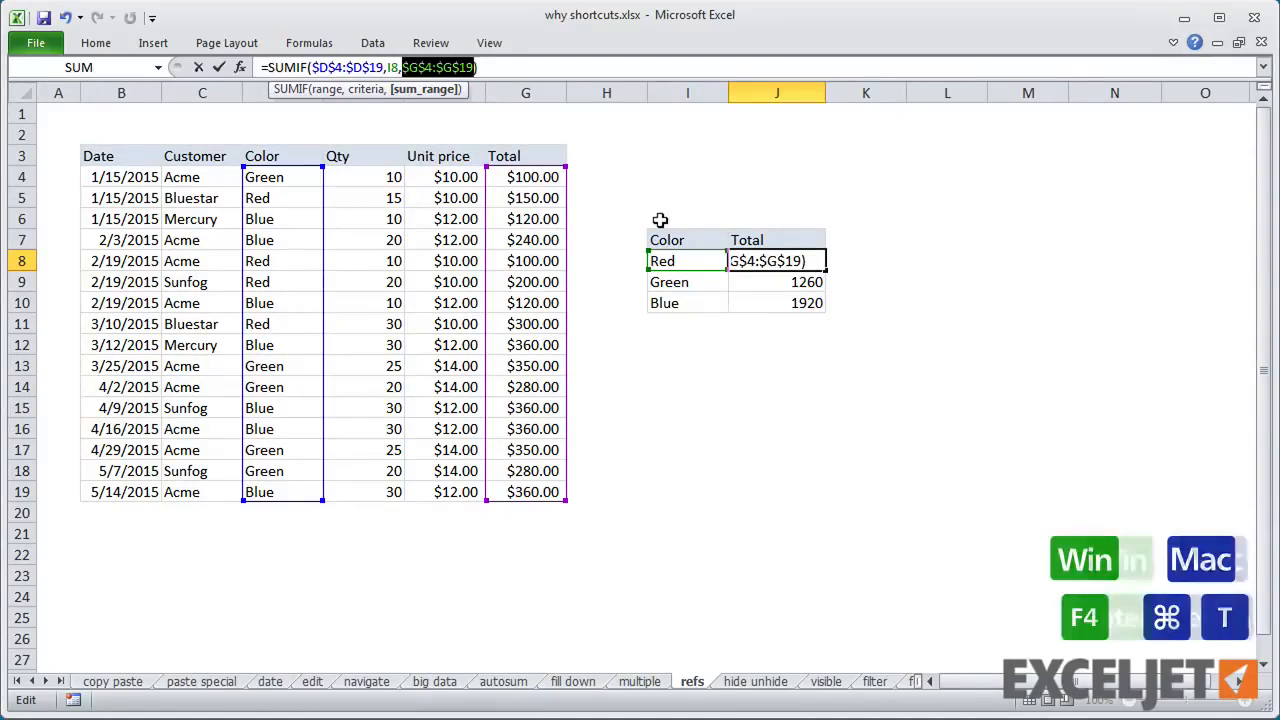
key(Return)
Step: Fill the SUMIF formula with absolute ranges from J8 down to J10 and check the references in J10
click(808, 258)
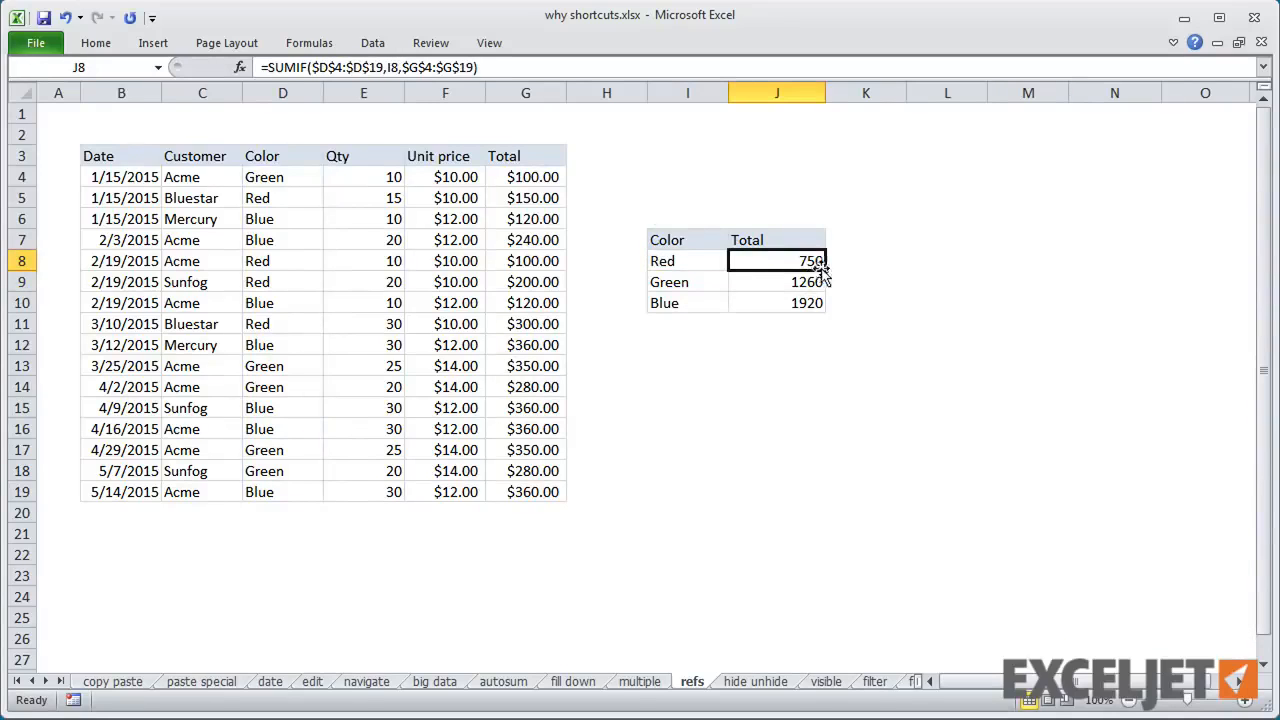
drag(824, 268, 800, 304)
click(800, 304)
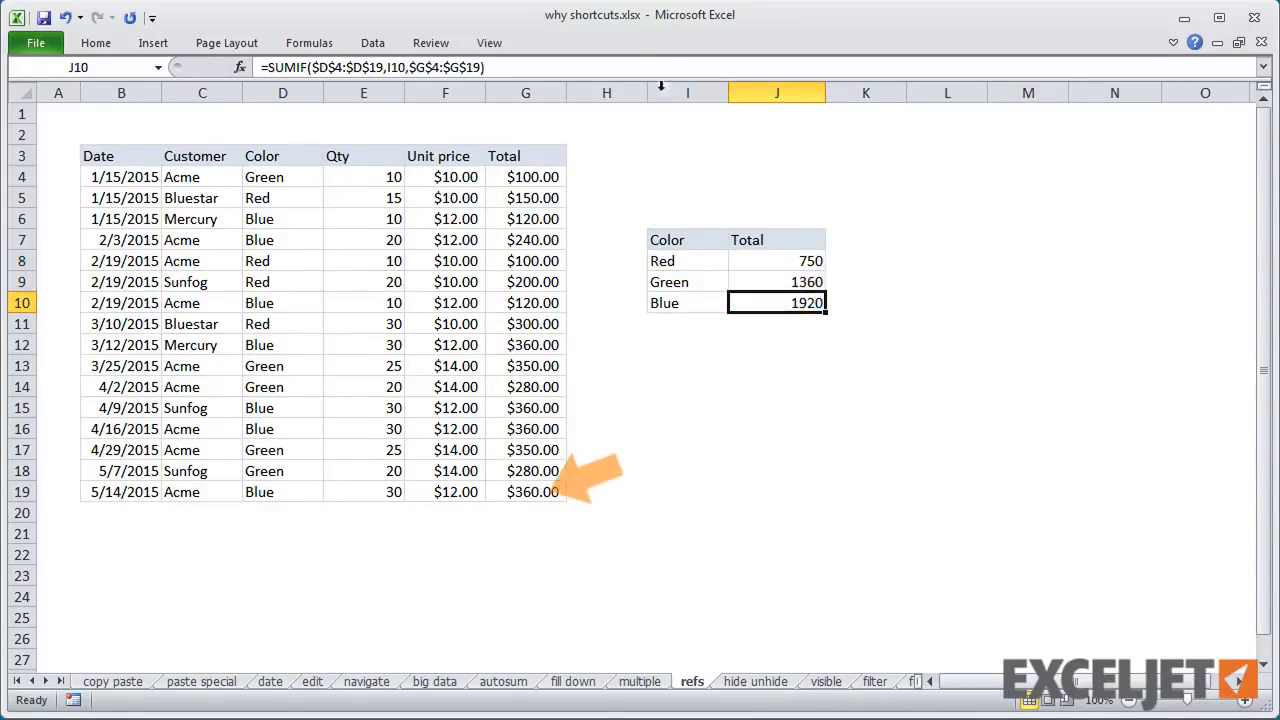
key(F2)
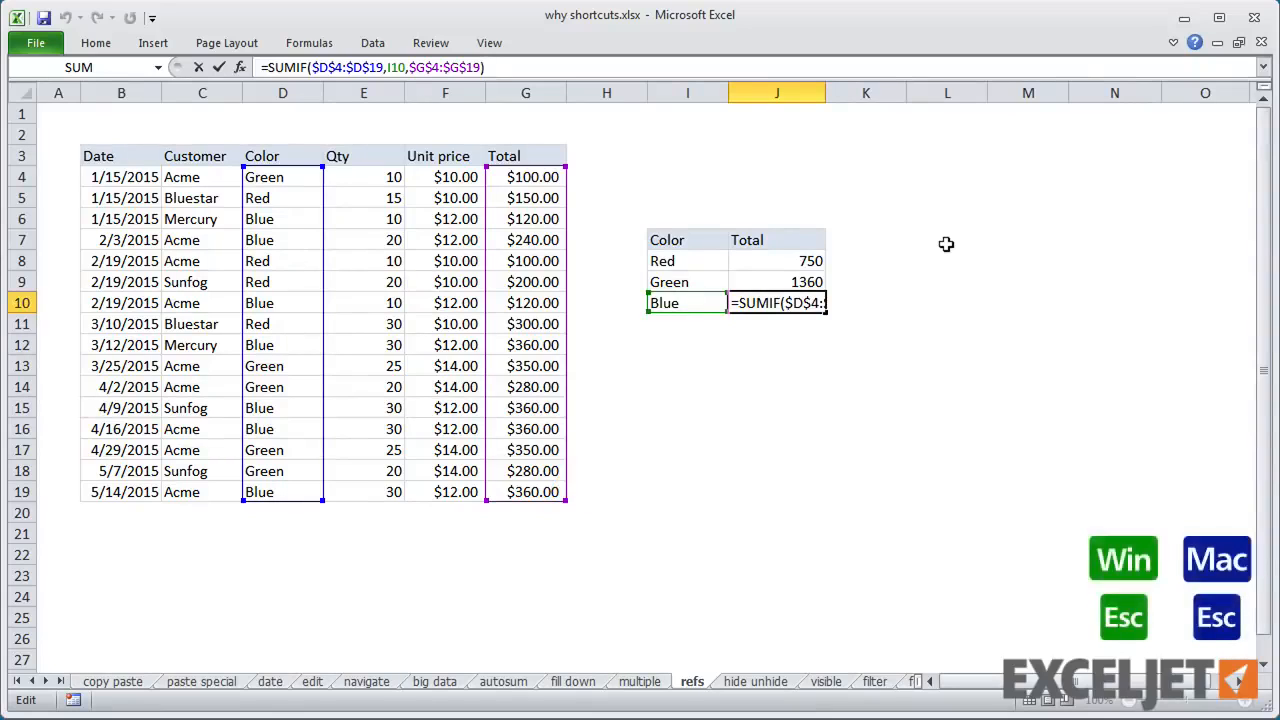
key(Escape)
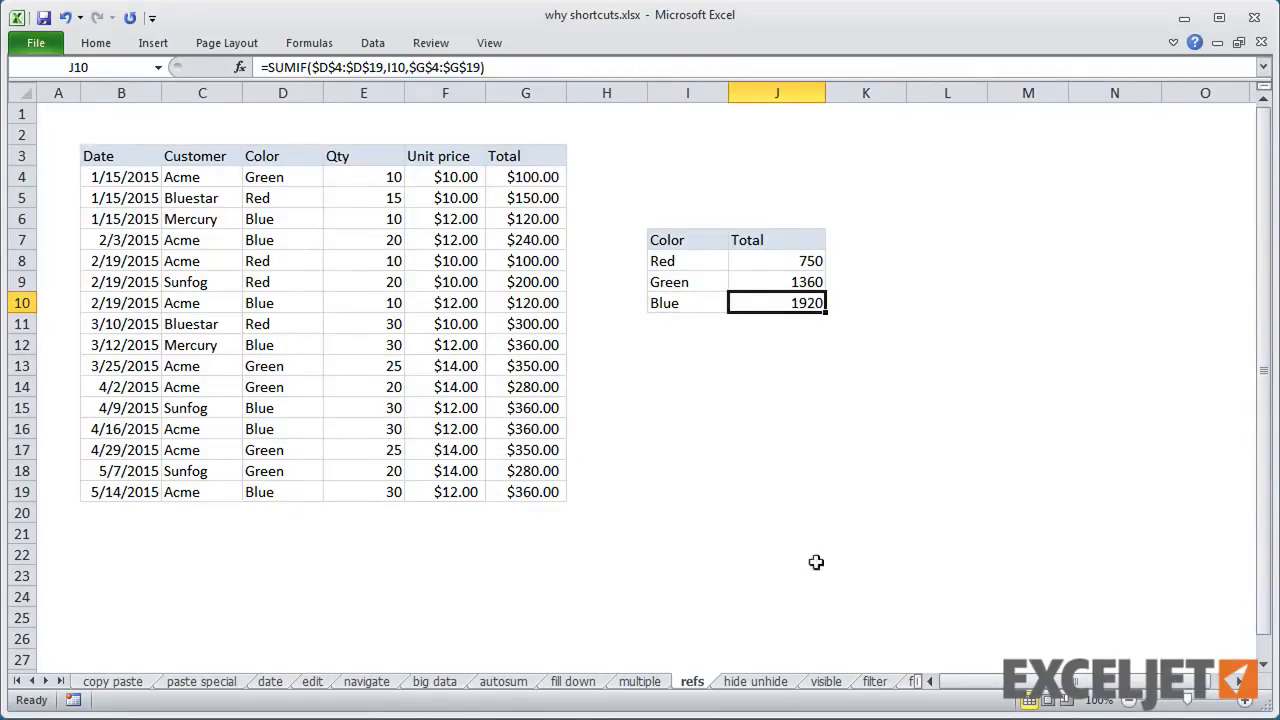
Step: On the hide unhide sheet, hide the Q4 column H and the Jacksonville and Memphis rows 14 and 22
click(756, 683)
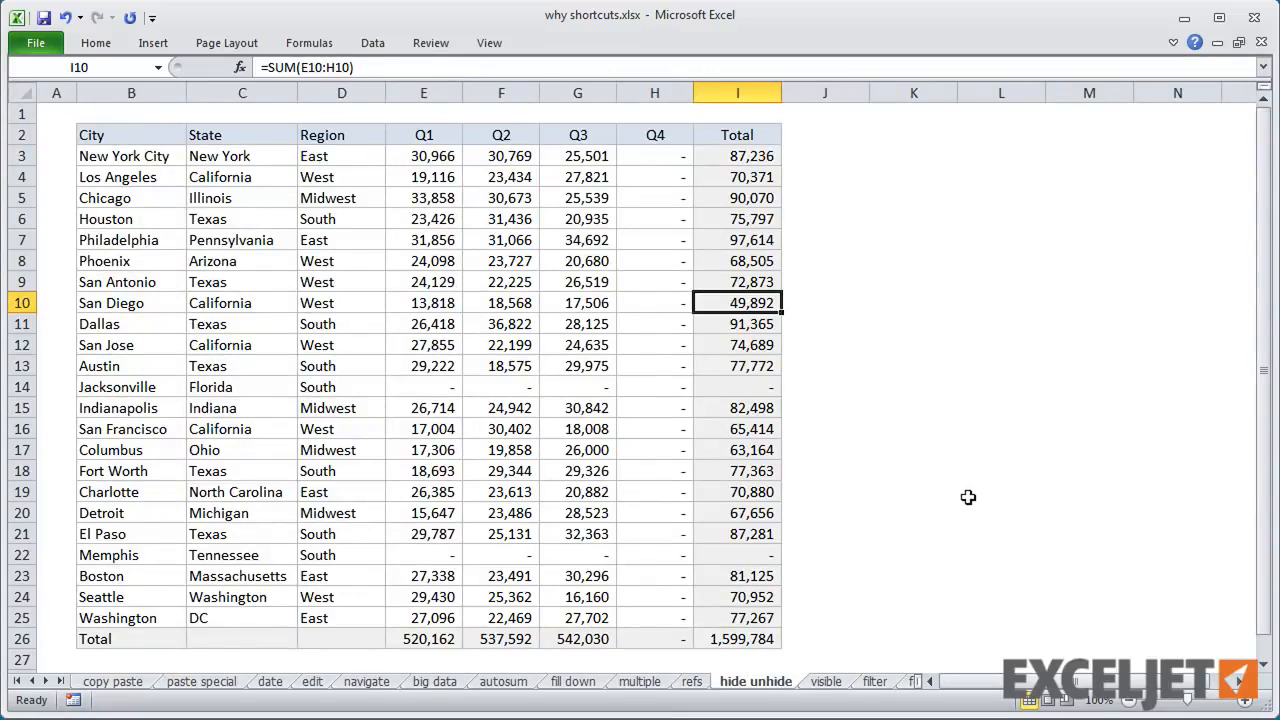
click(650, 384)
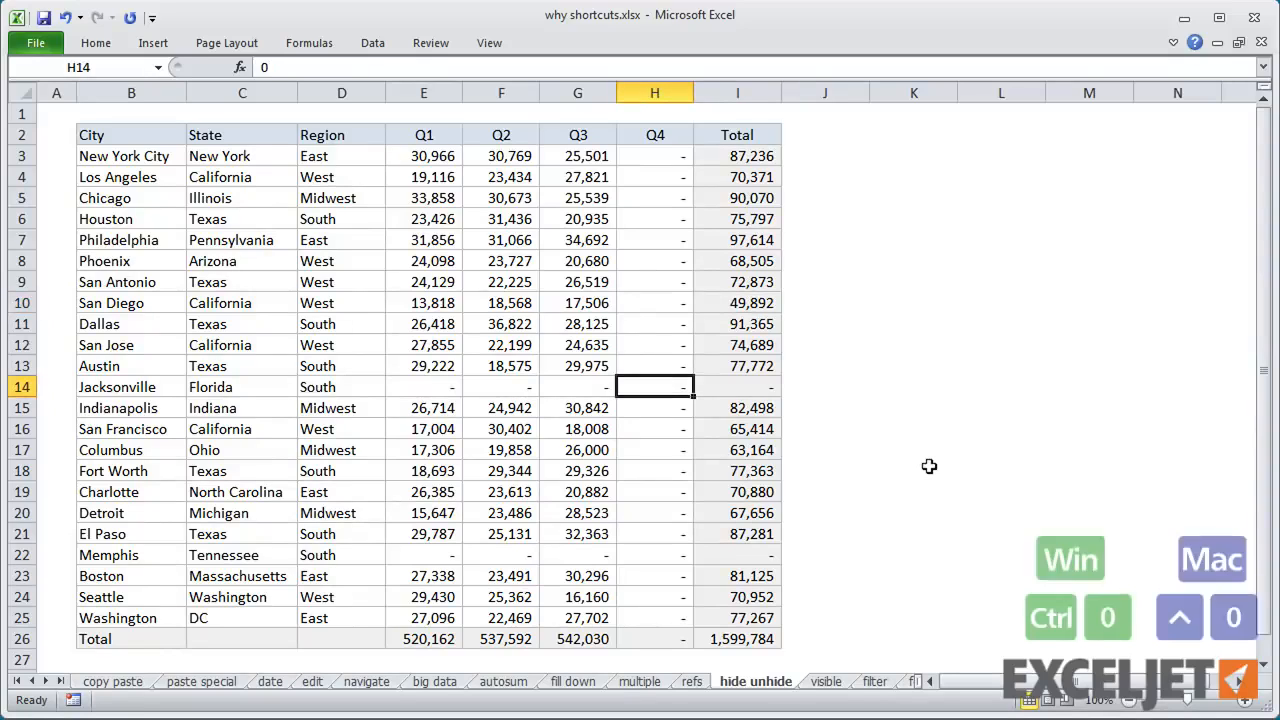
key(ctrl+0)
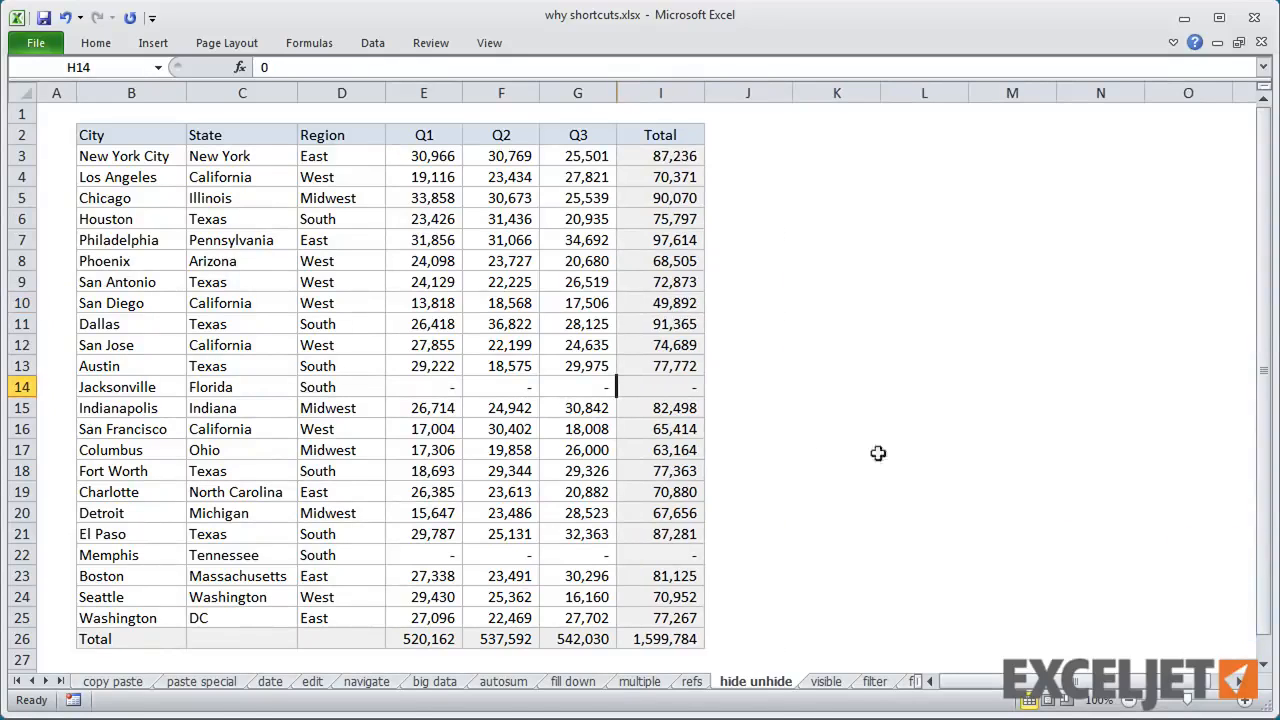
click(586, 389)
key(ctrl+9)
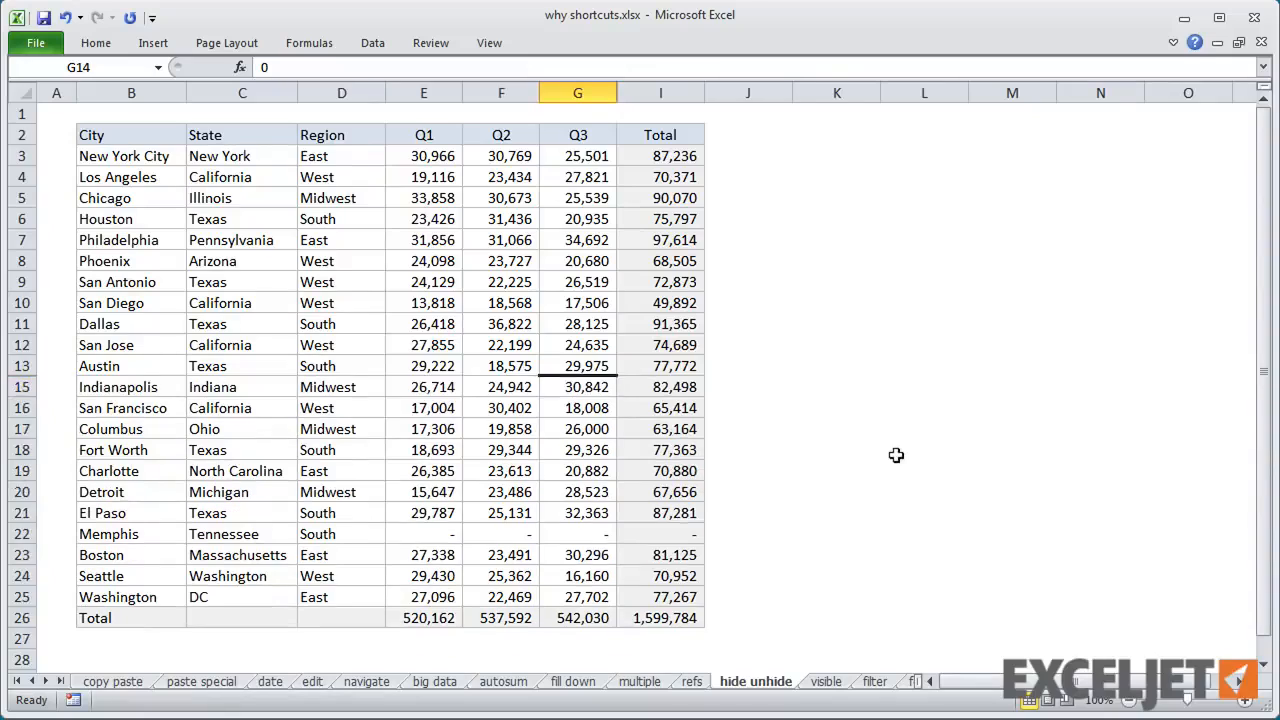
click(583, 535)
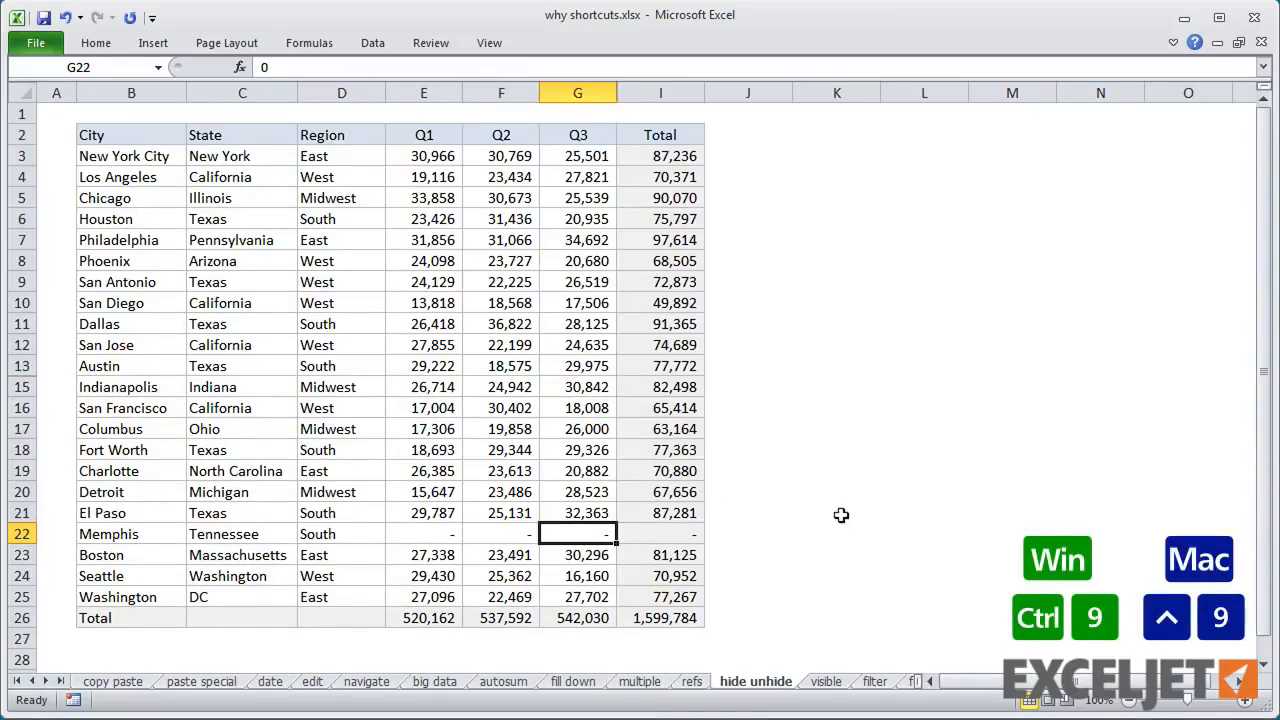
key(ctrl+9)
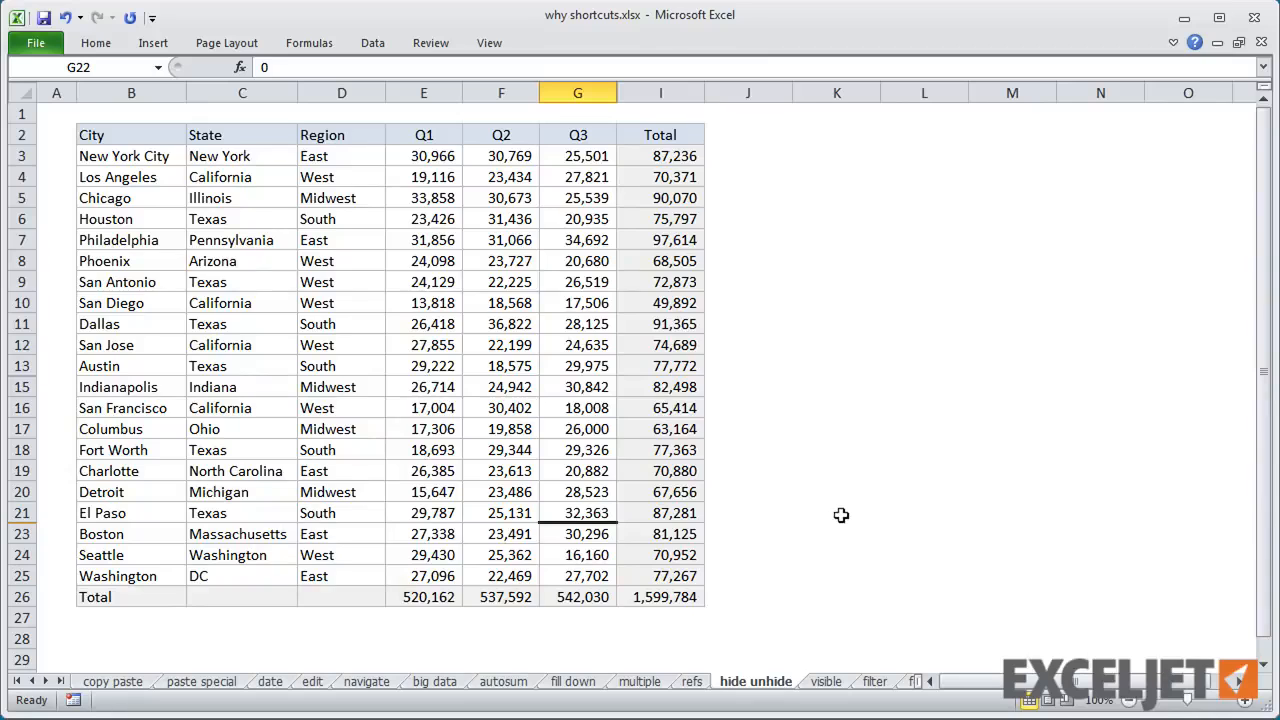
Step: Unhide all hidden rows and columns within the whole city sales table, and deselect the table
key(ctrl+a)
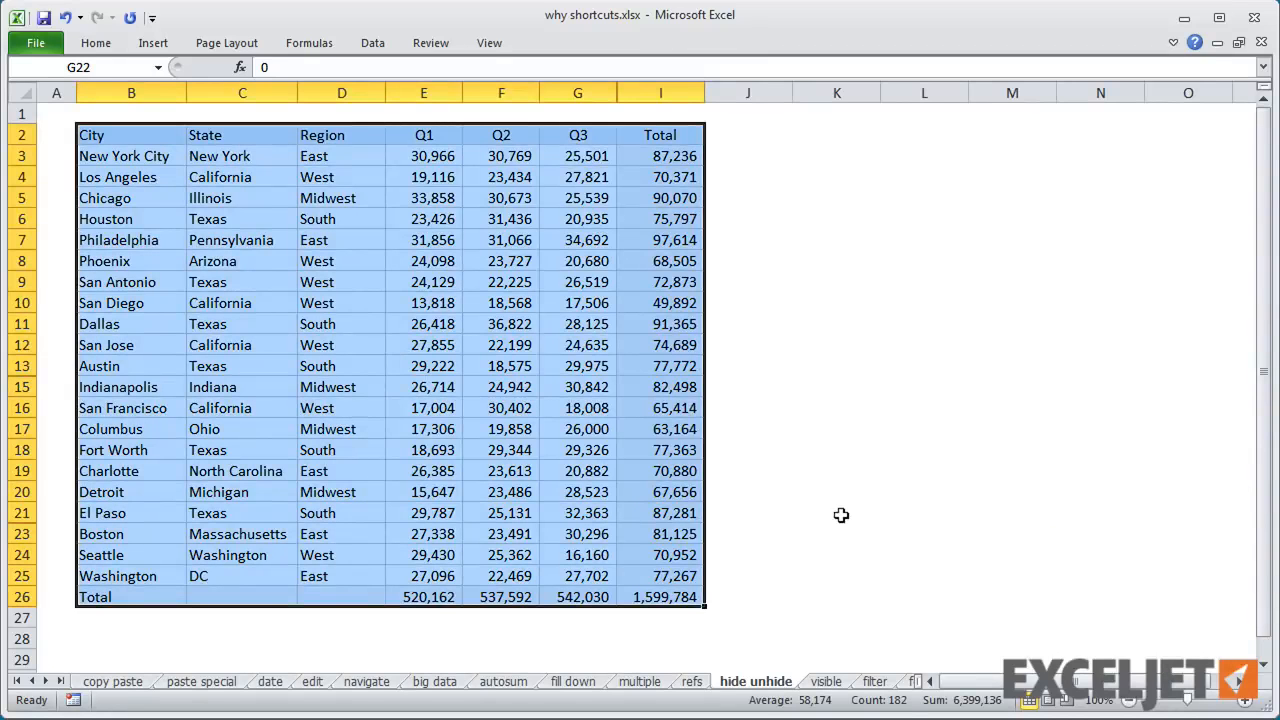
key(ctrl+shift+9)
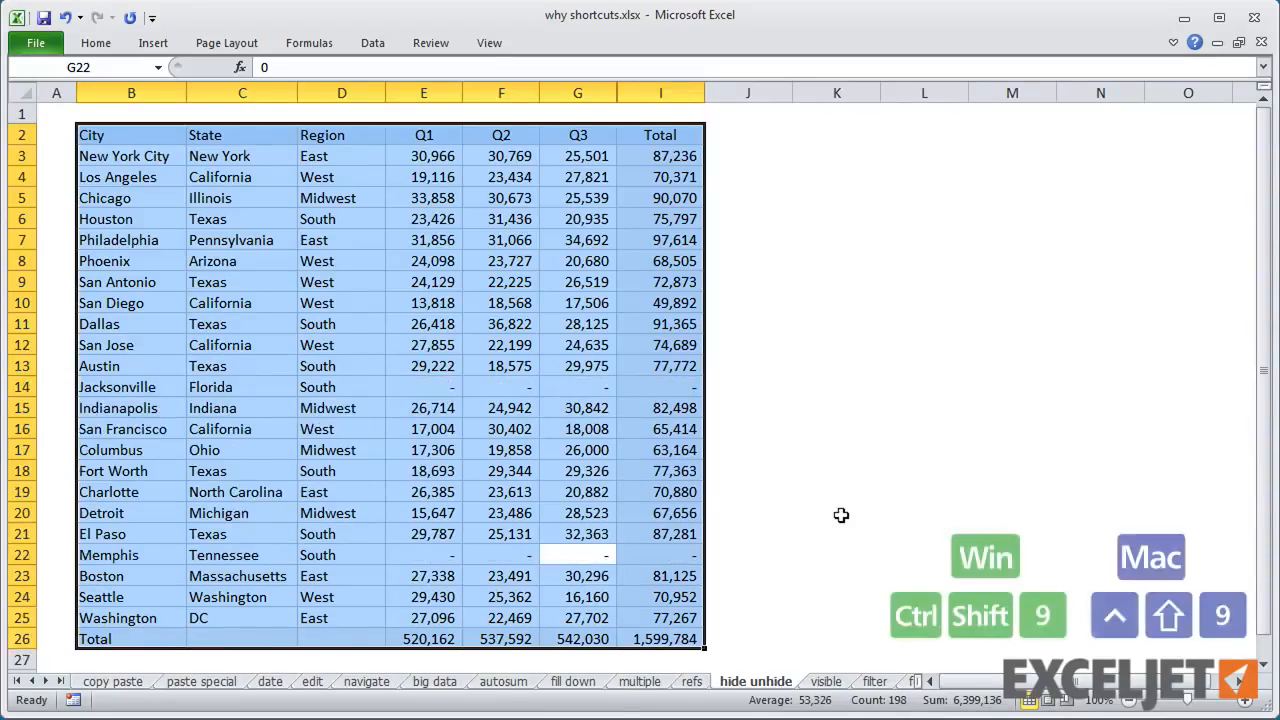
key(ctrl+shift+0)
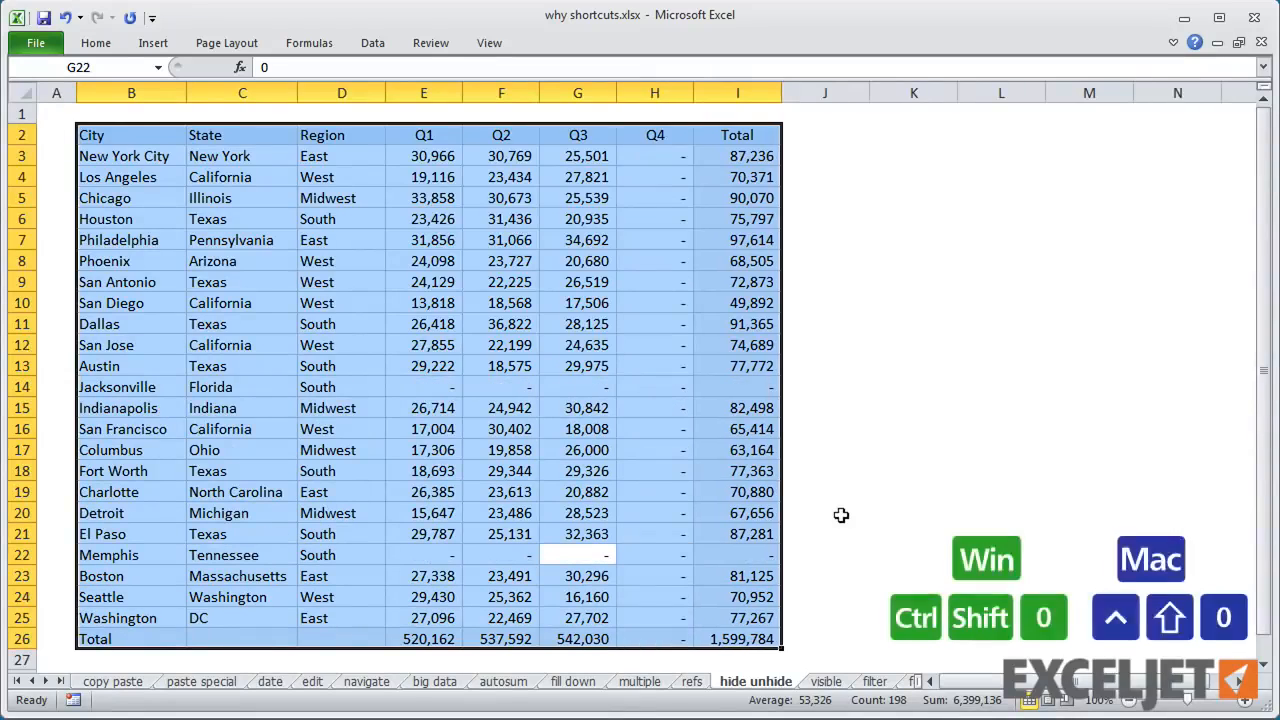
click(841, 514)
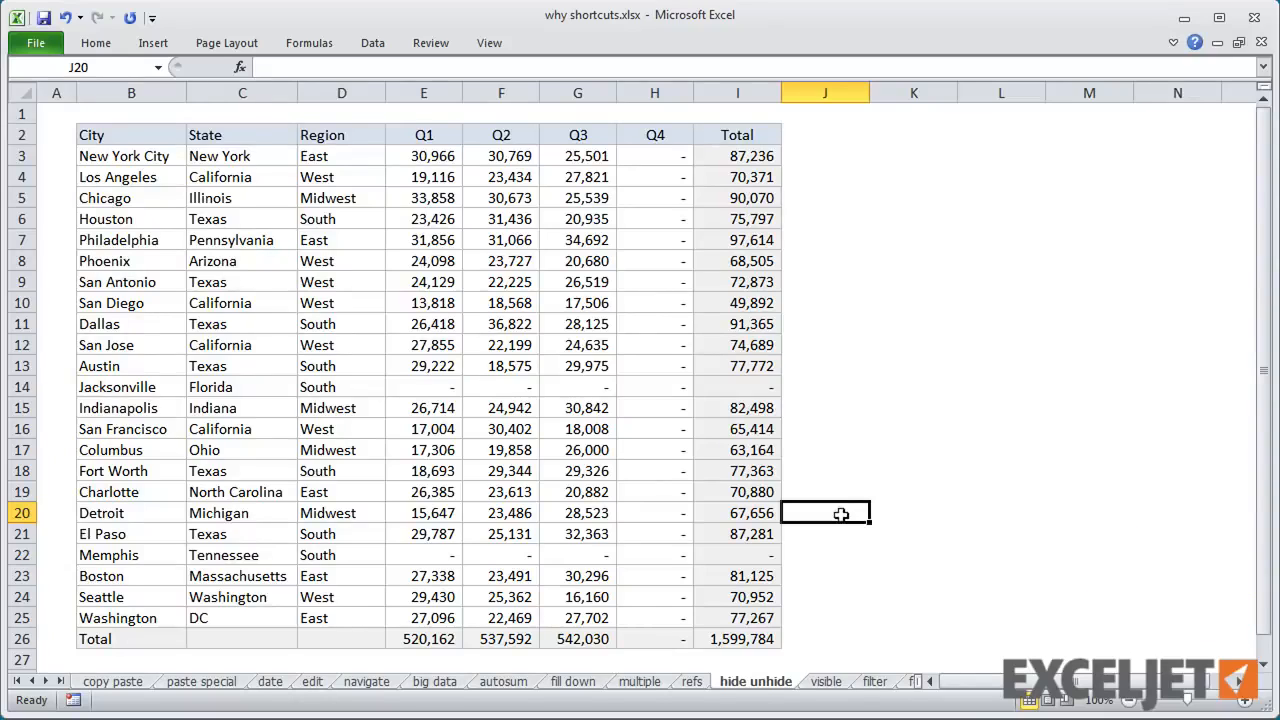
Step: On the visible sheet, hide the zero-balance client rows 5, 7, 8, 10, 11 and 13
click(828, 681)
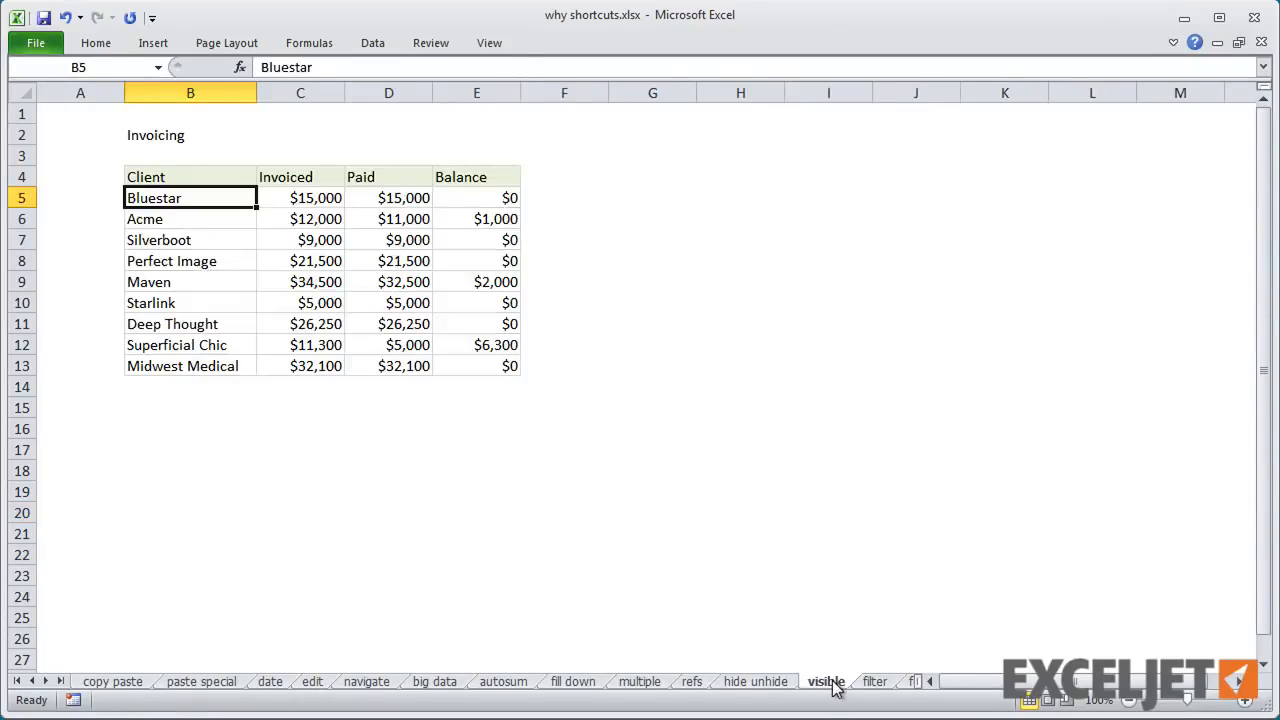
click(508, 200)
key(ctrl+9)
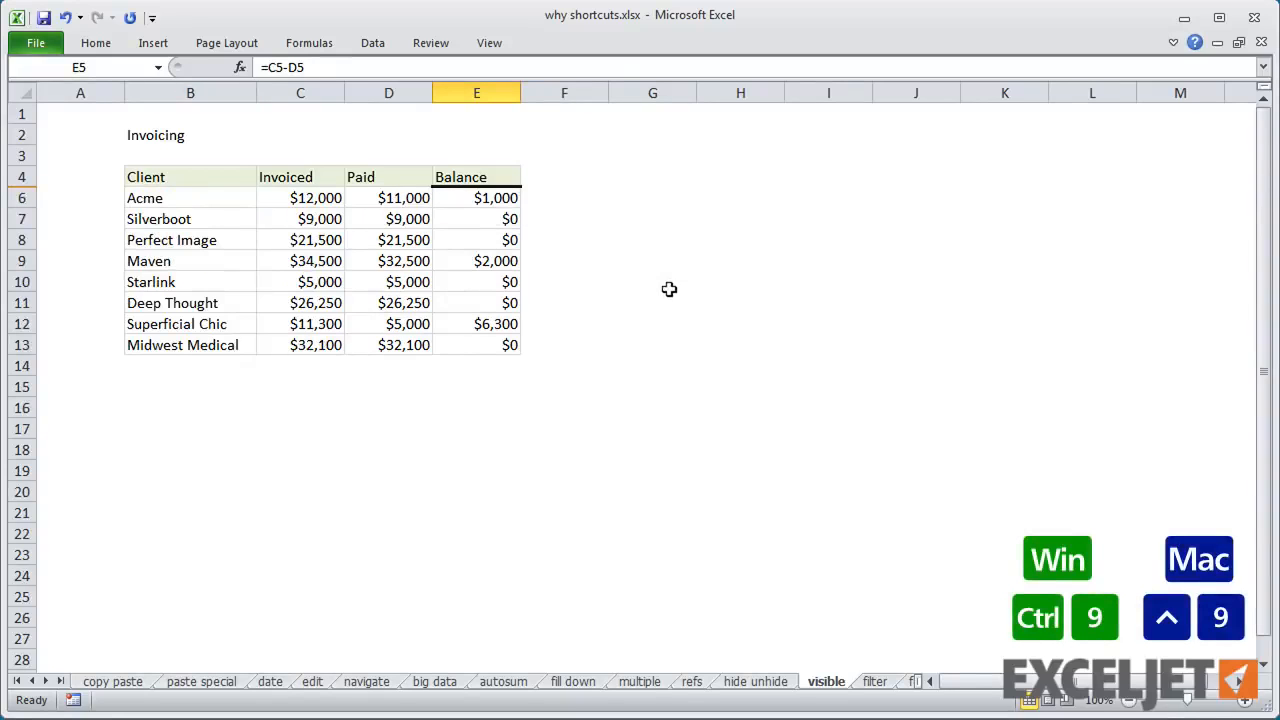
drag(485, 219, 508, 261)
key(ctrl+9)
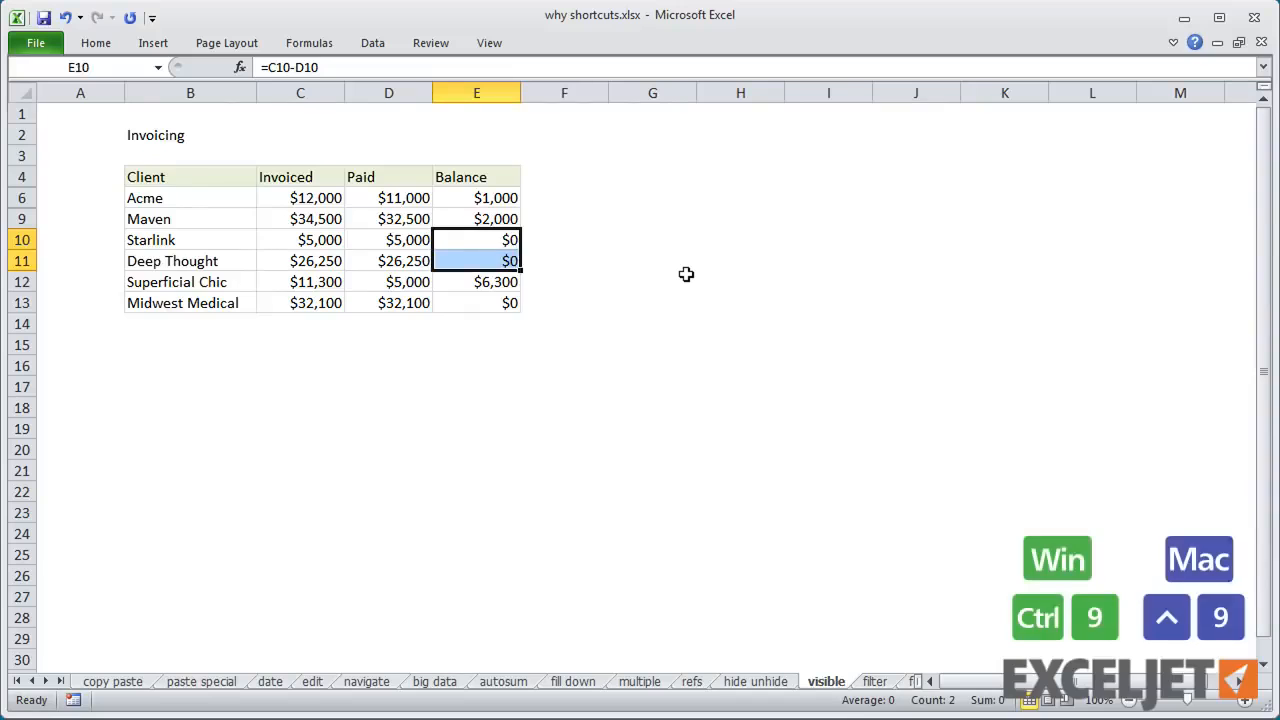
key(ctrl+9)
click(503, 265)
key(ctrl+9)
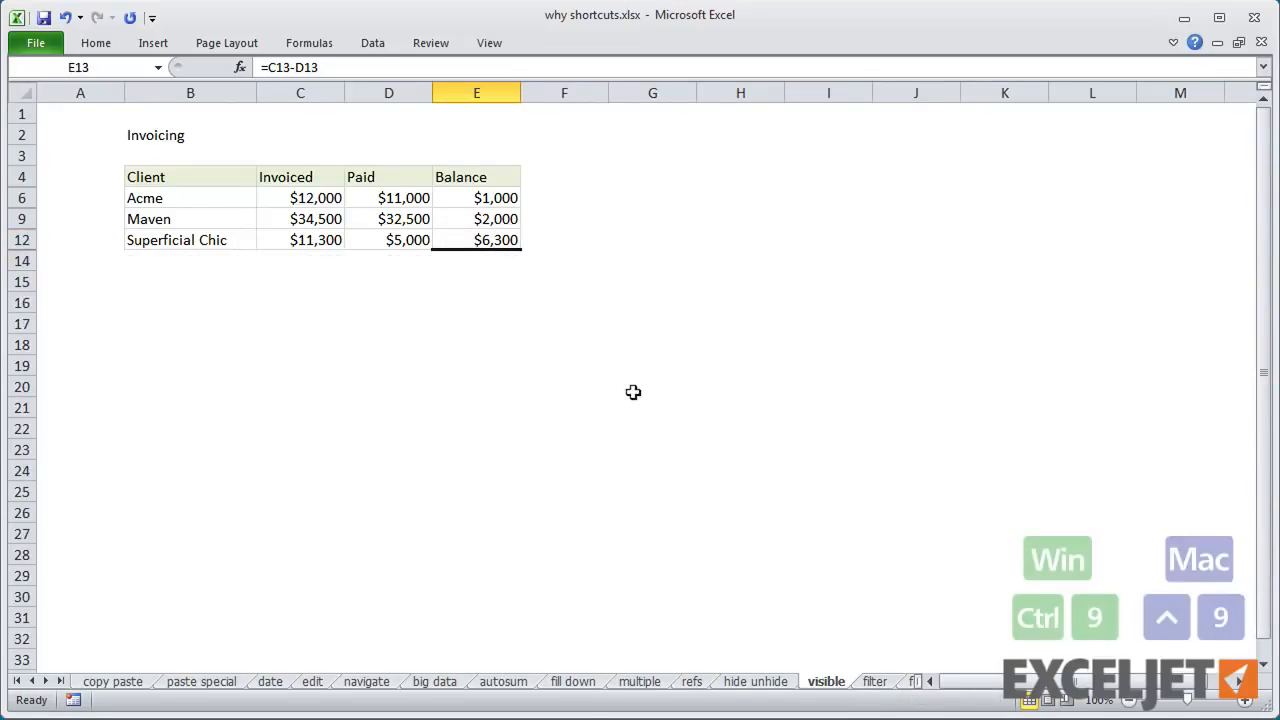
Step: Try copying the whole invoicing table with its hidden rows to B17, and undo the paste
click(343, 221)
key(ctrl+a)
key(ctrl+c)
click(153, 320)
key(ctrl+v)
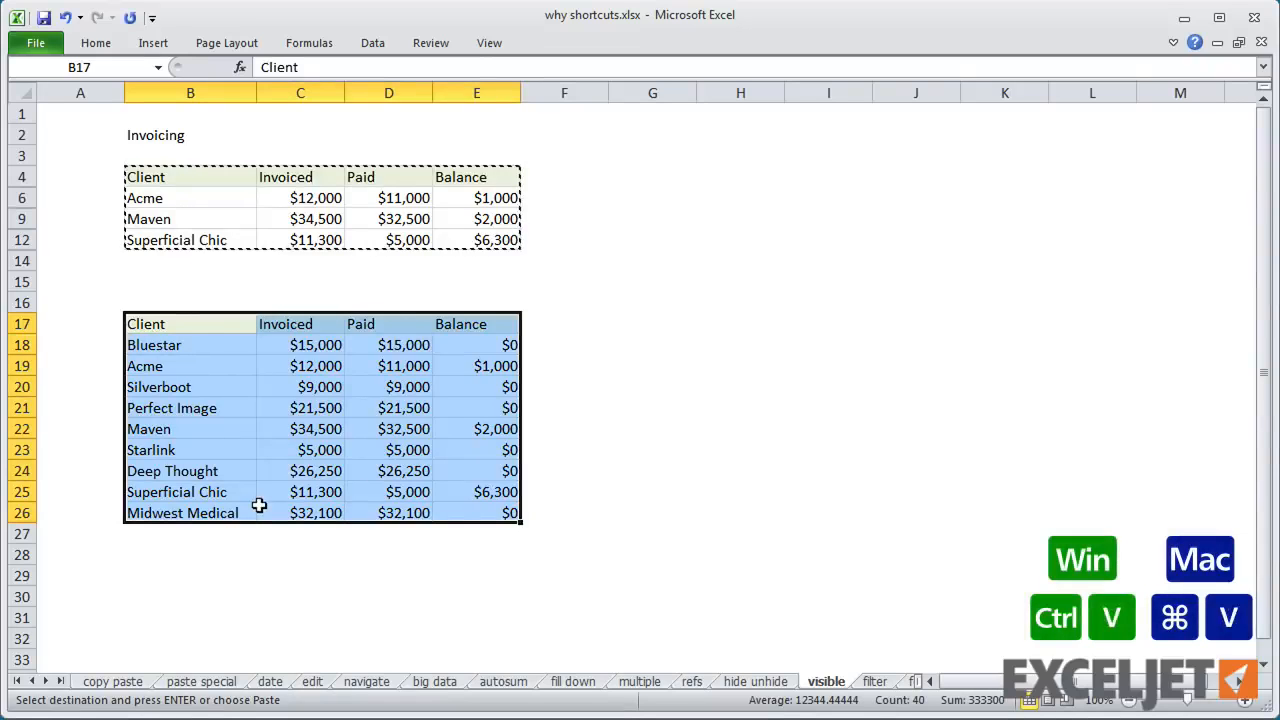
key(ctrl+z)
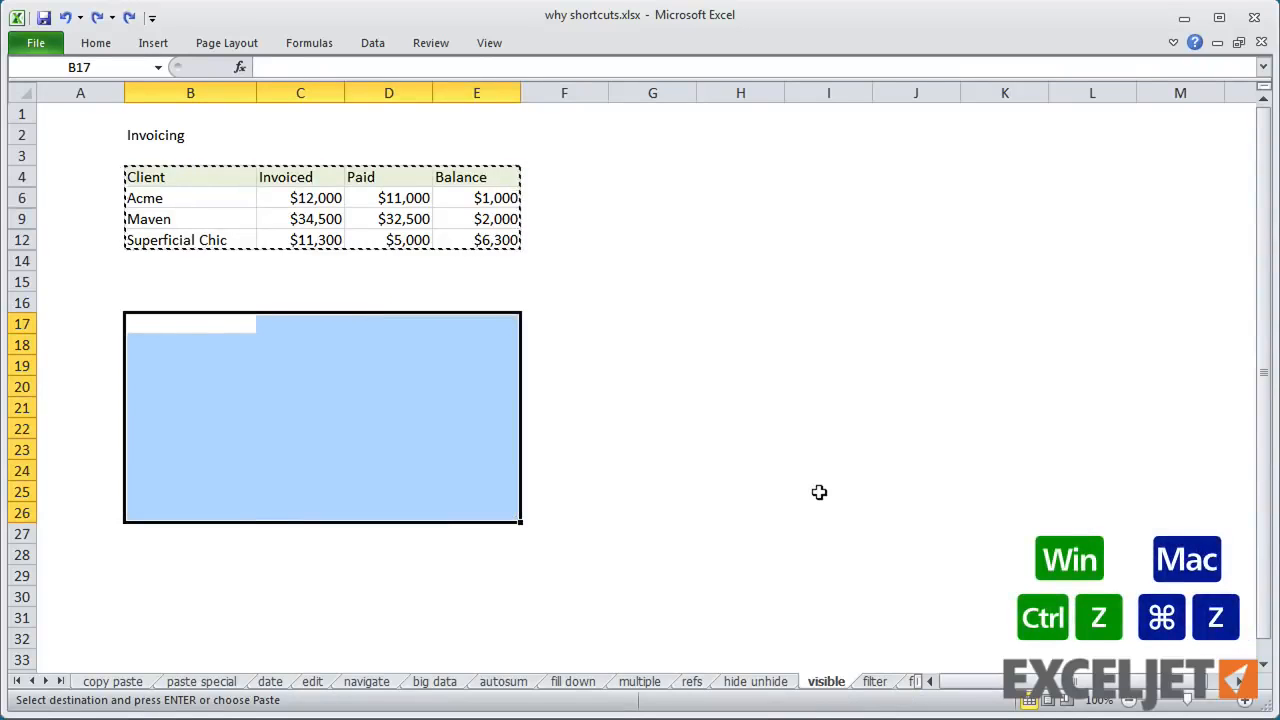
key(Escape)
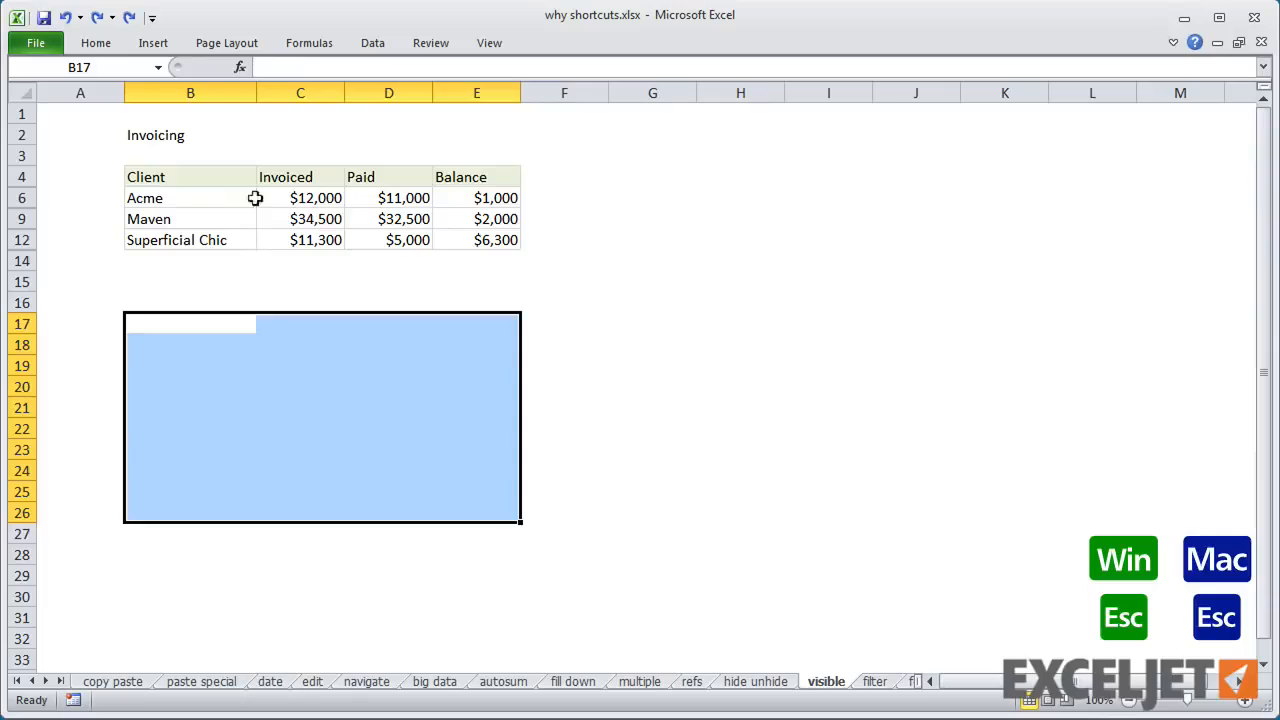
Step: Copy only the visible cells of the invoicing table to B16, and clear the copy selection
drag(229, 177, 466, 245)
key(alt+semicolon)
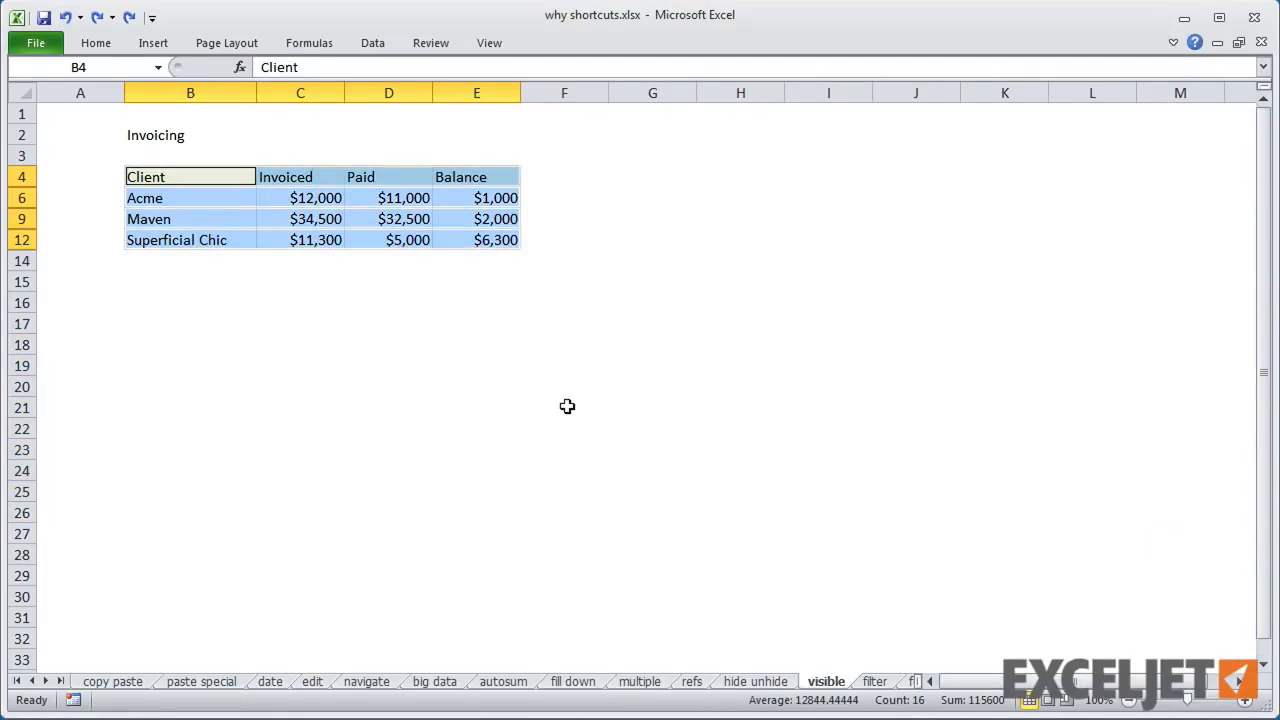
key(ctrl+c)
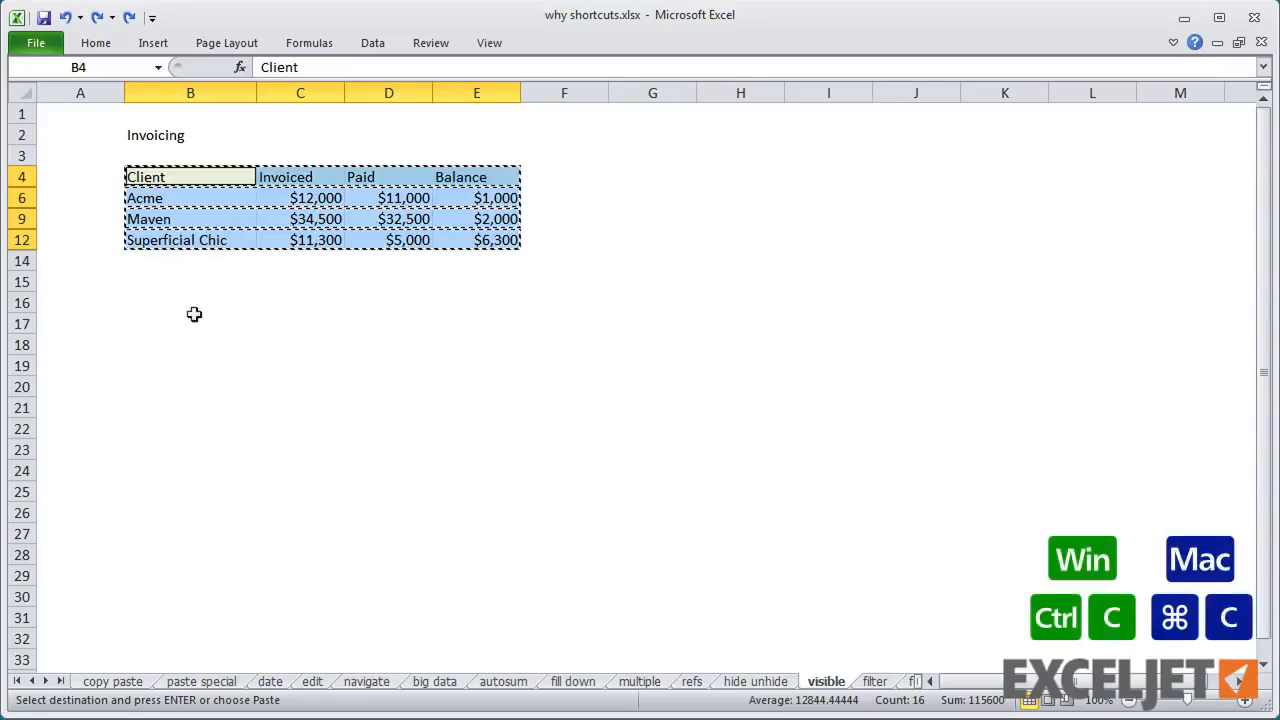
click(156, 301)
key(ctrl+v)
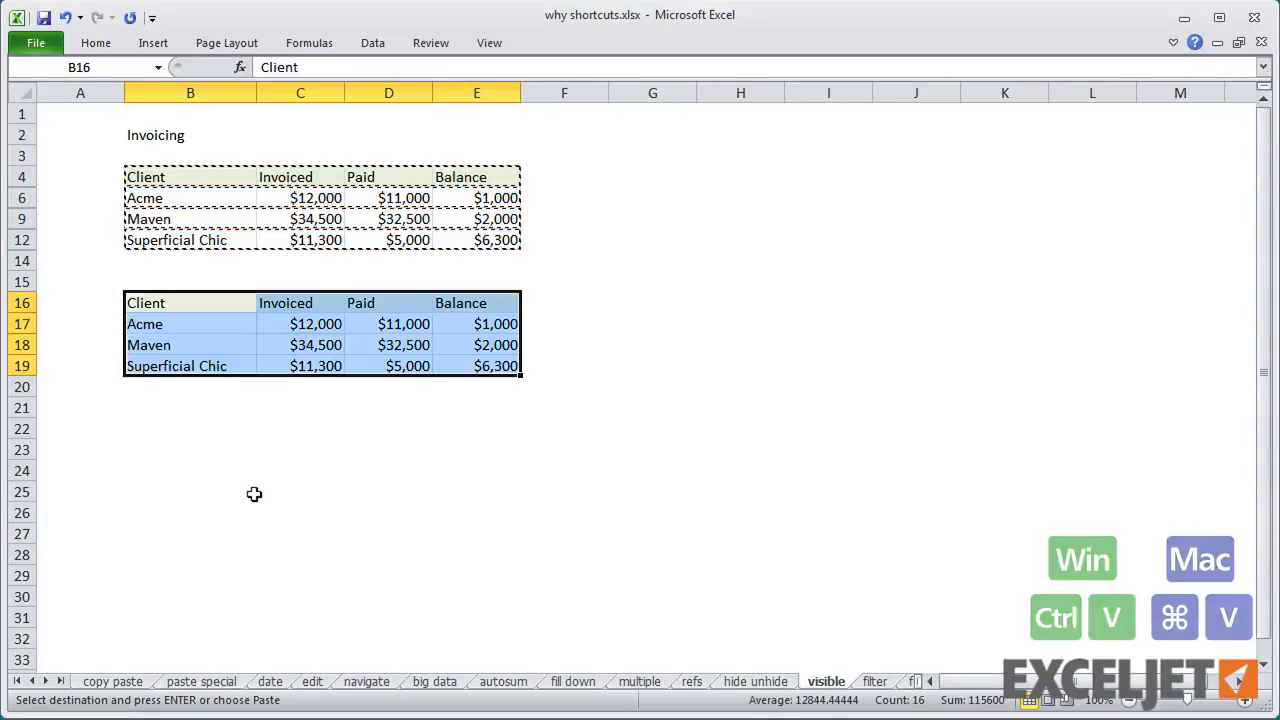
click(185, 432)
key(Escape)
Step: On the filter sheet, convert the city sales data B2:H25 to a table with headers, and toggle its filters off and back on
click(873, 686)
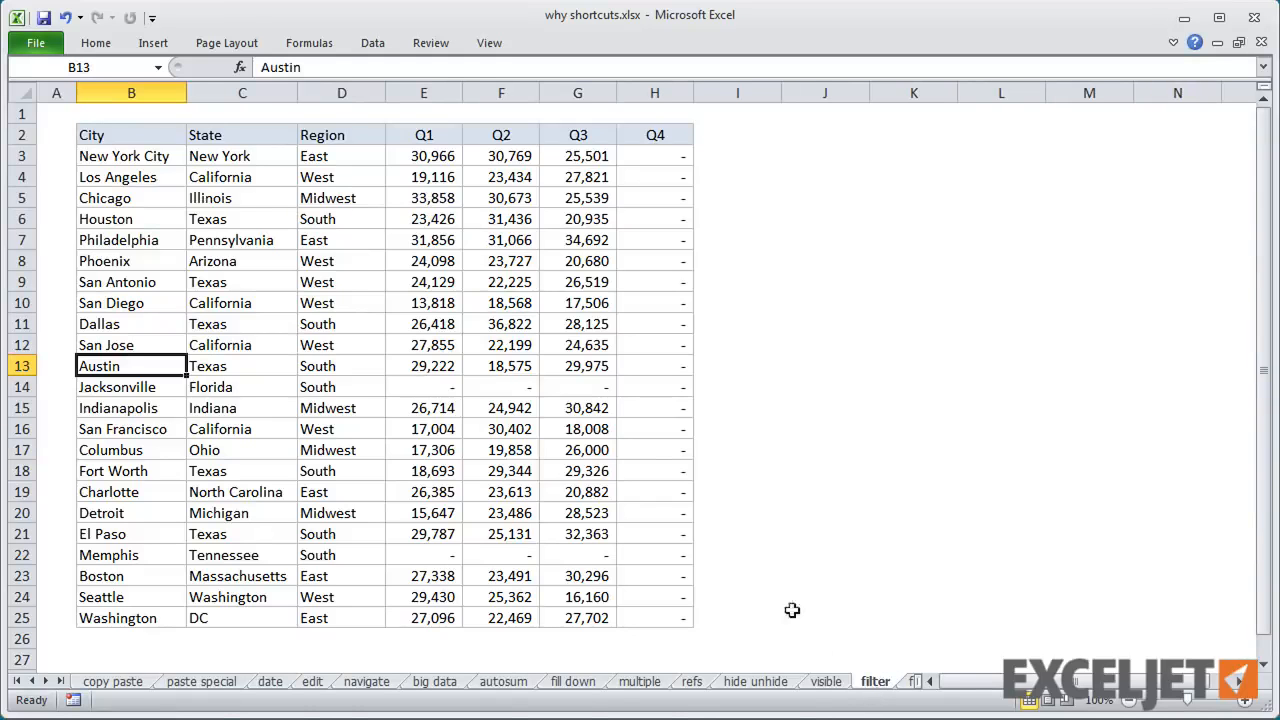
key(ctrl+t)
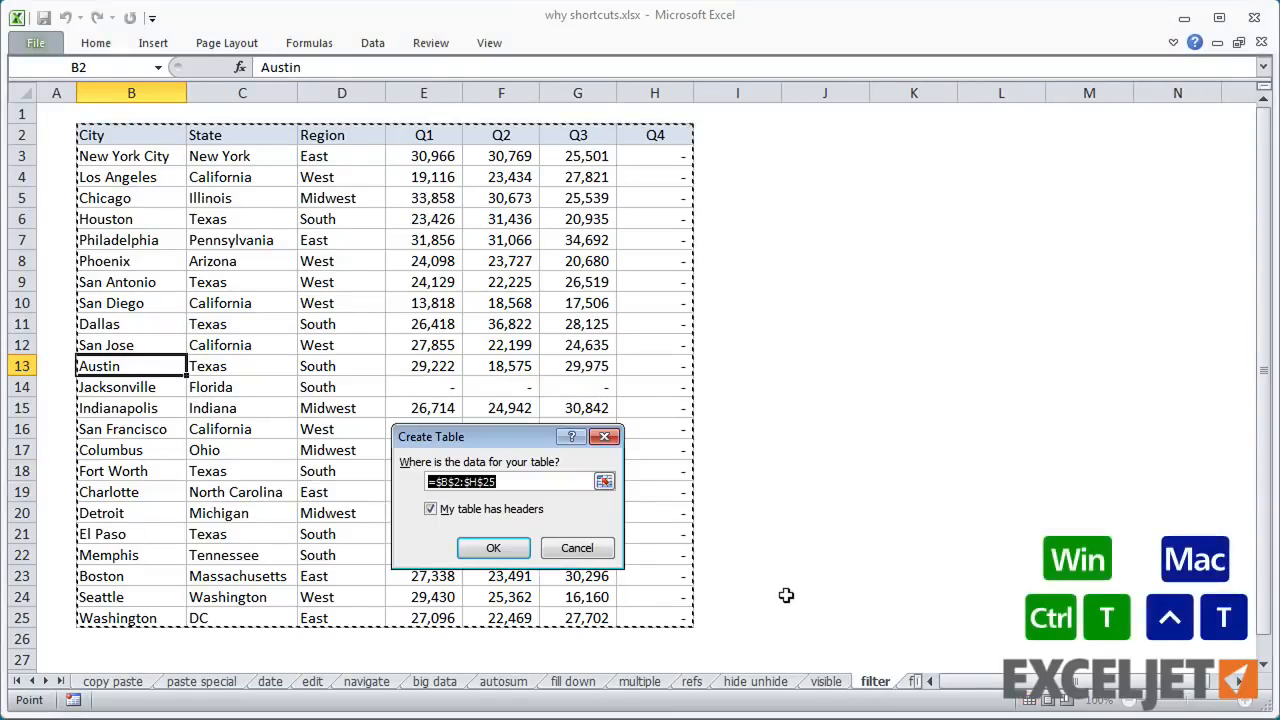
key(Return)
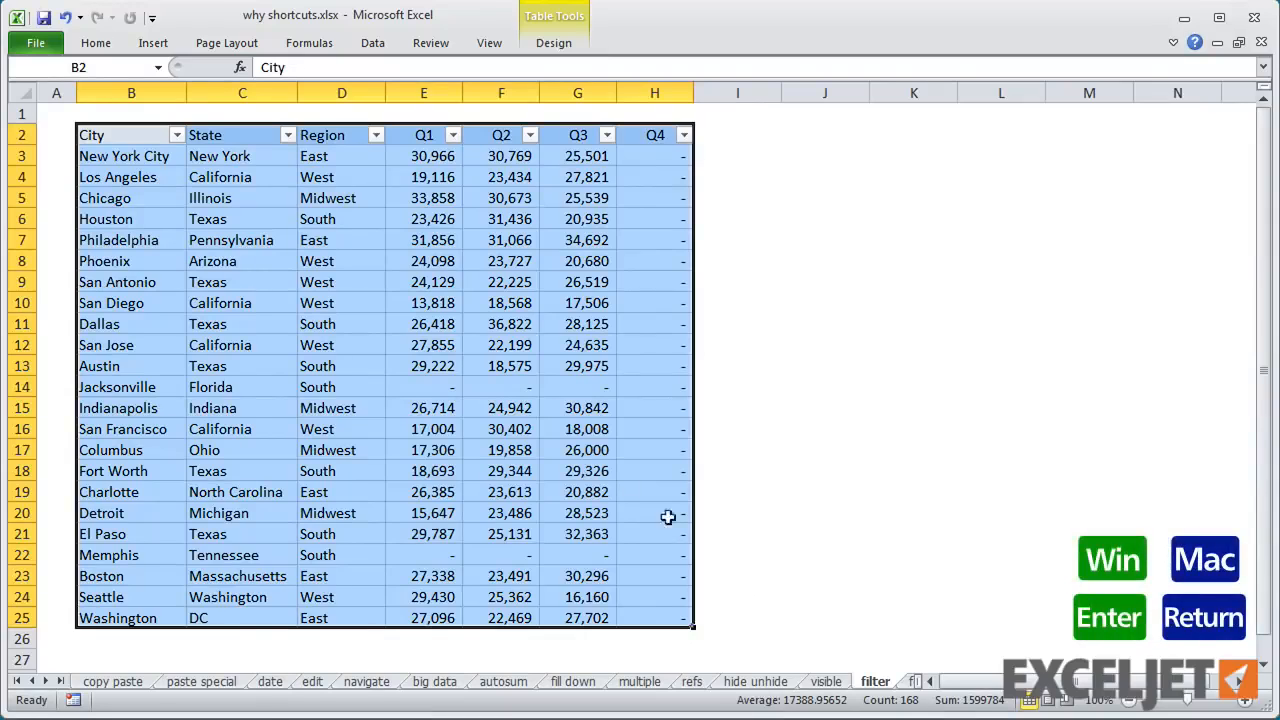
click(455, 362)
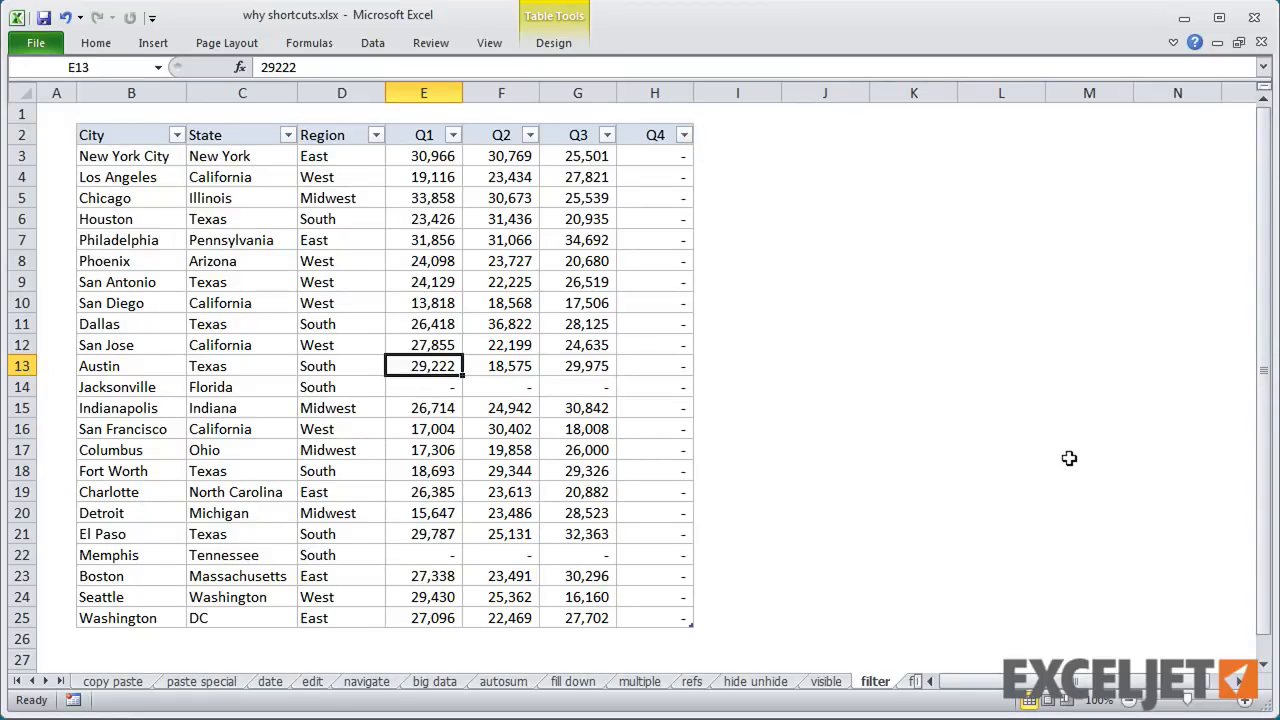
key(ctrl+shift+l)
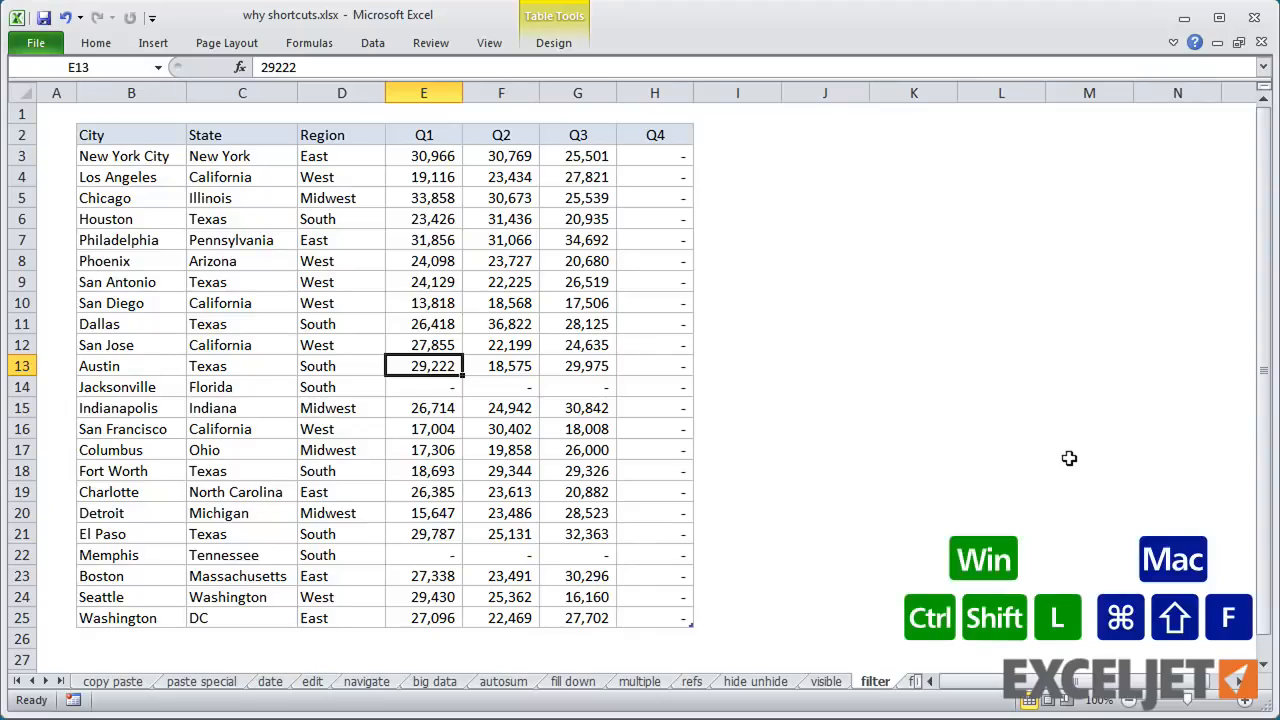
key(ctrl+shift+l)
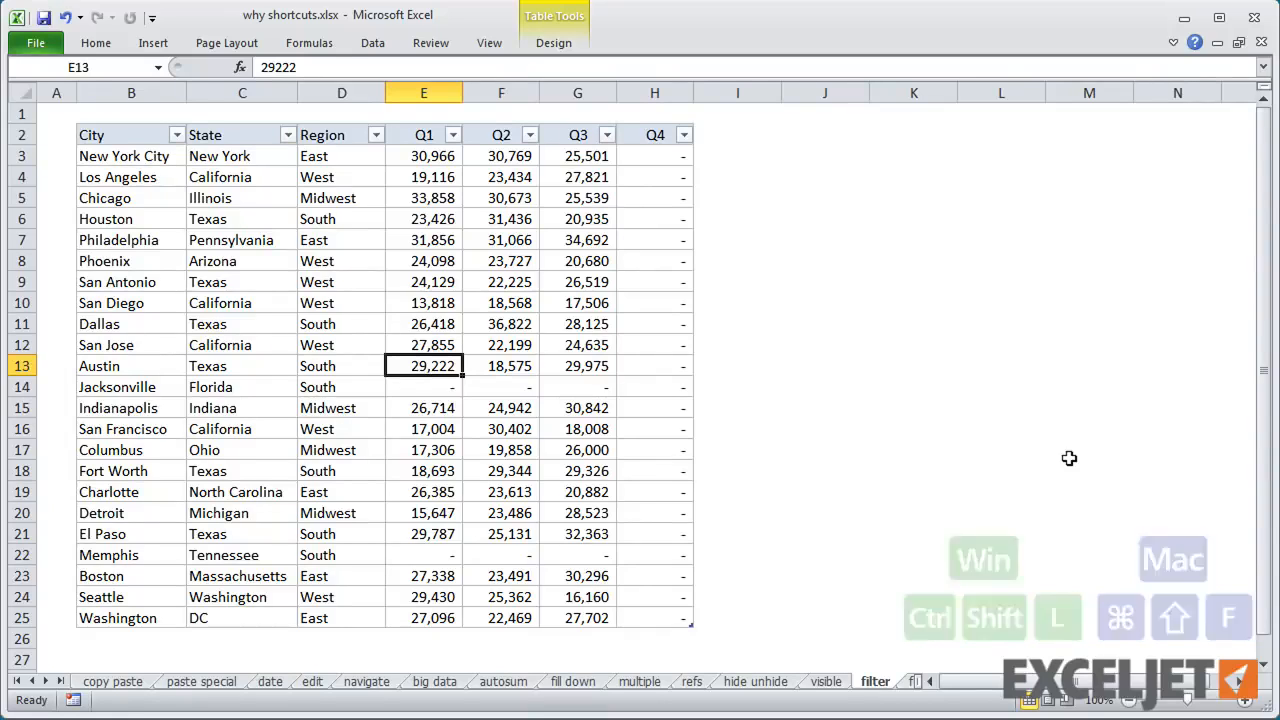
Step: Filter the Region column to Midwest only, and clear that filter by toggling the table's filters off and on
click(377, 135)
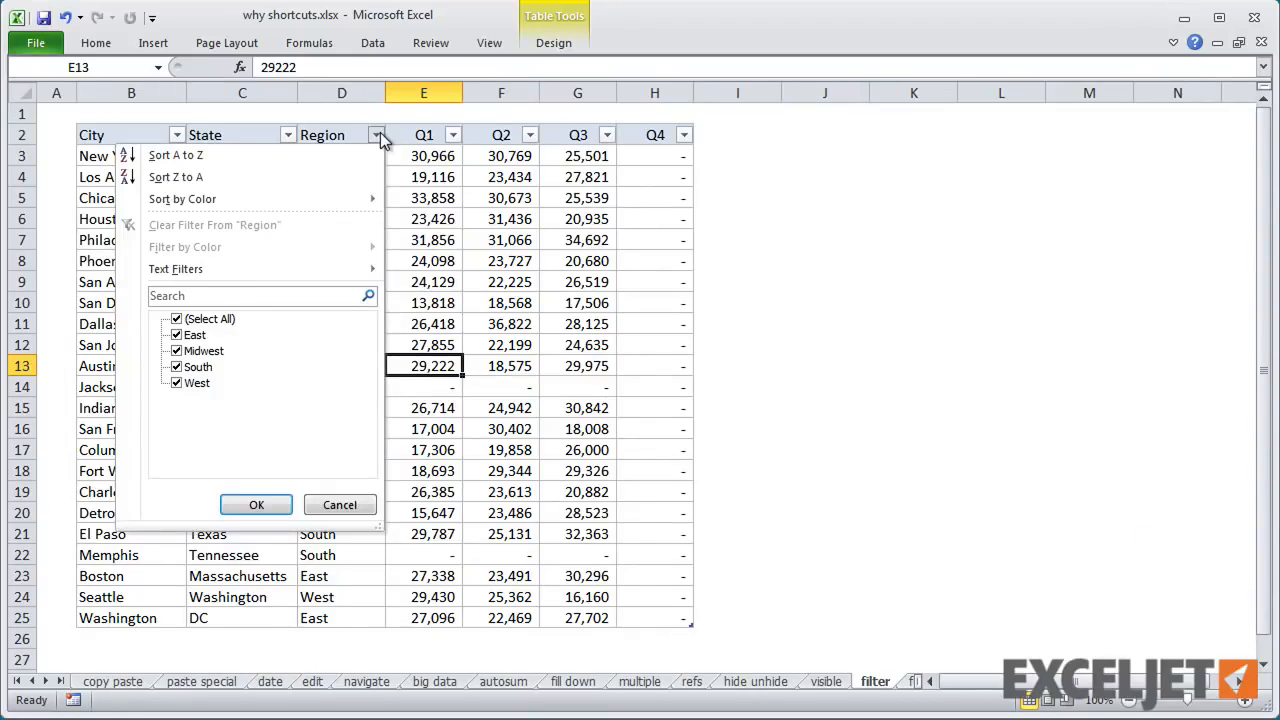
click(177, 319)
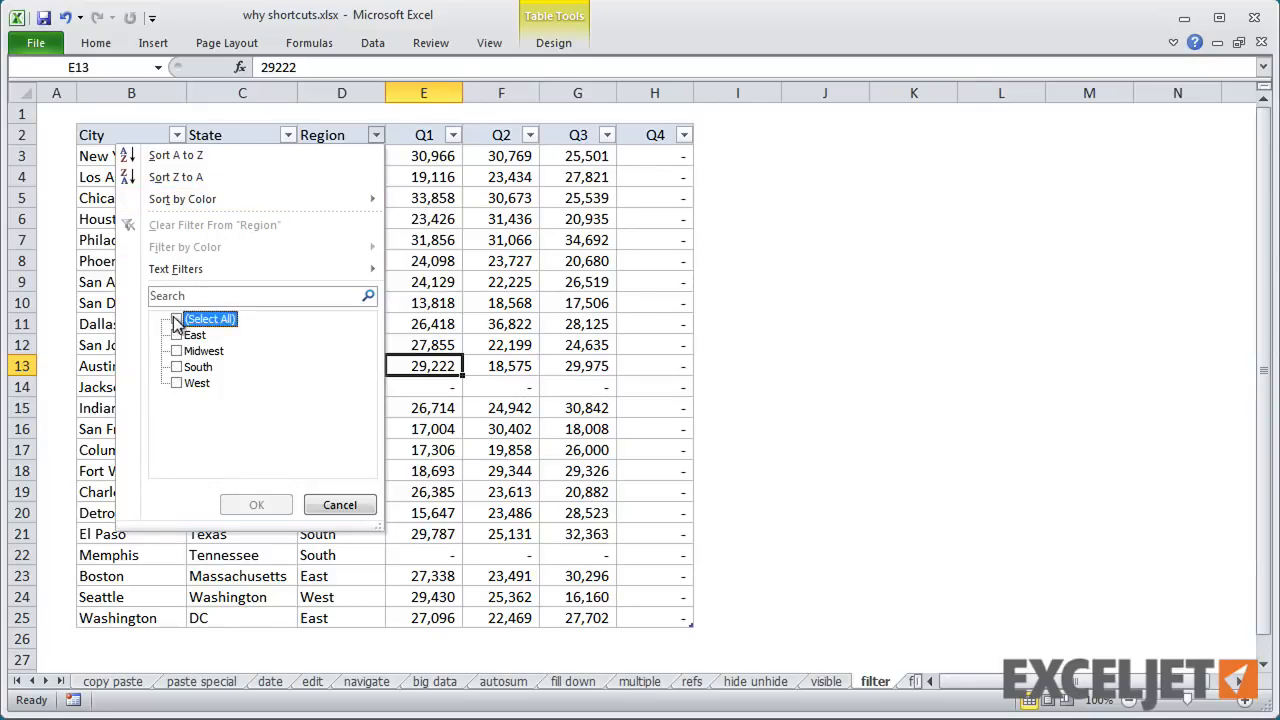
click(177, 351)
click(255, 504)
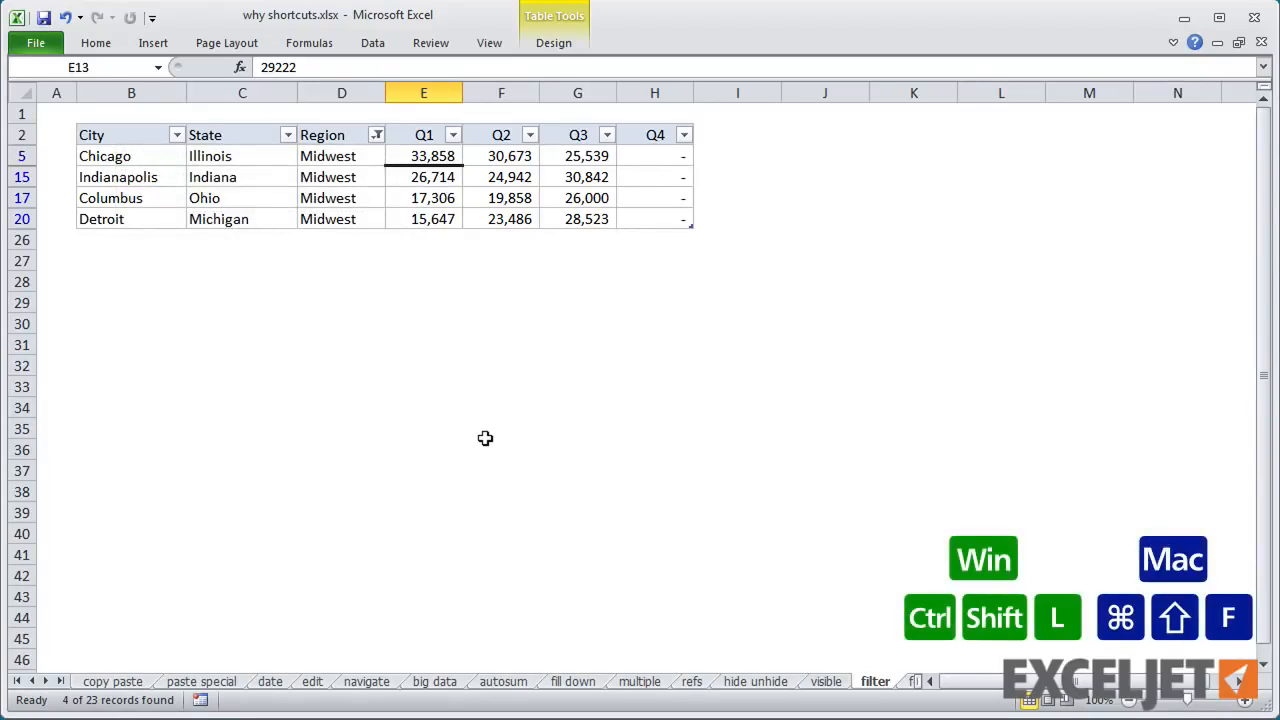
key(ctrl+shift+l)
key(ctrl+shift+l)
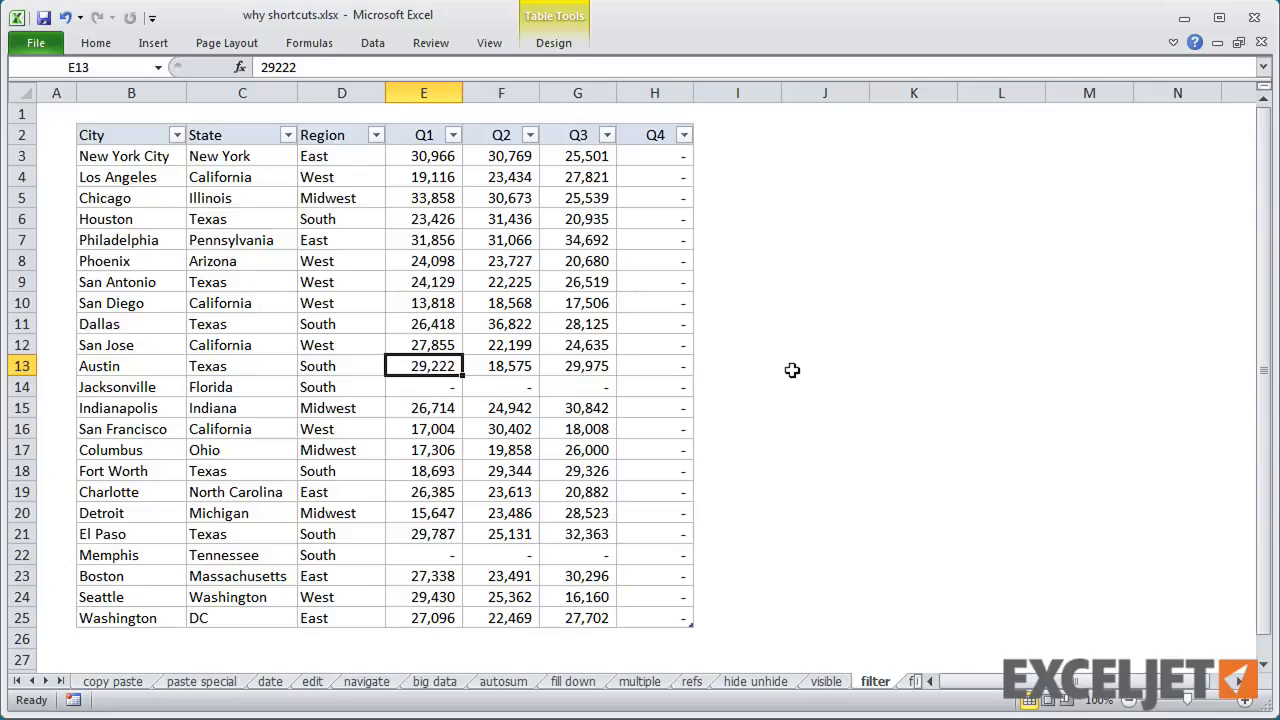
Step: On the format sheet, open Format Cells for the whole weekly hours table and cycle through all its categories back to Border
key(ctrl+Page_Down)
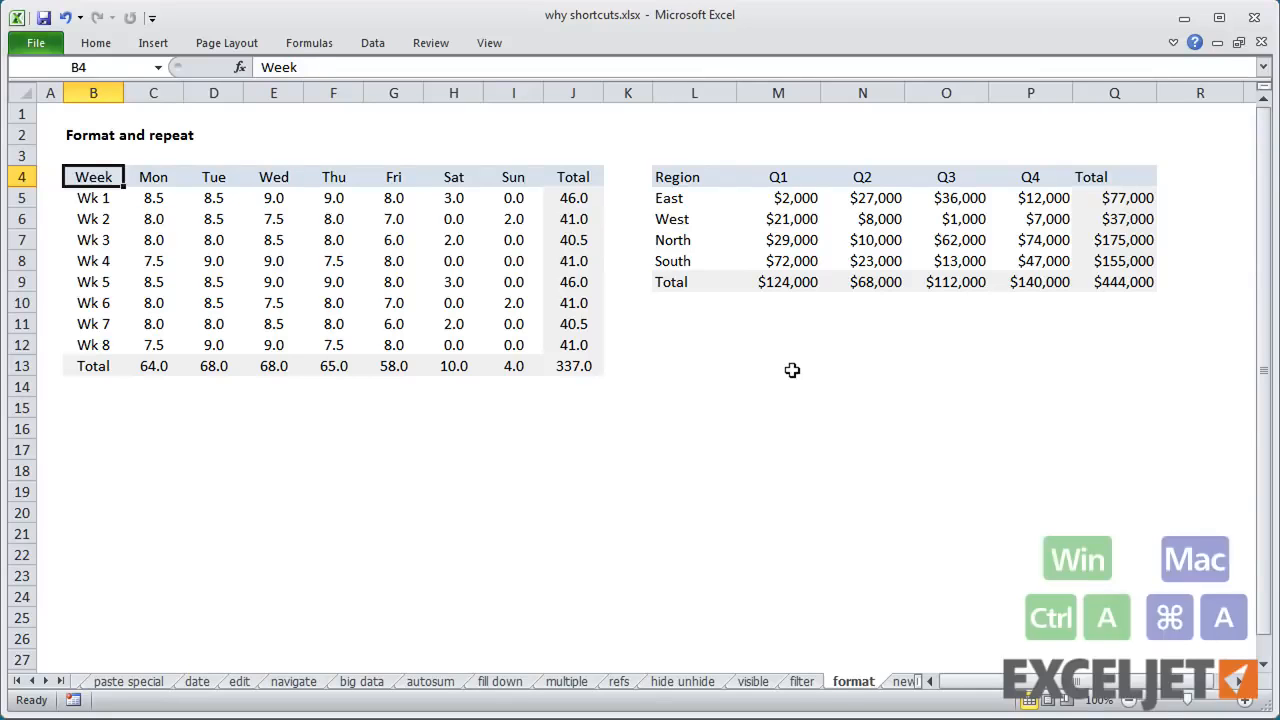
key(ctrl+a)
key(ctrl+1)
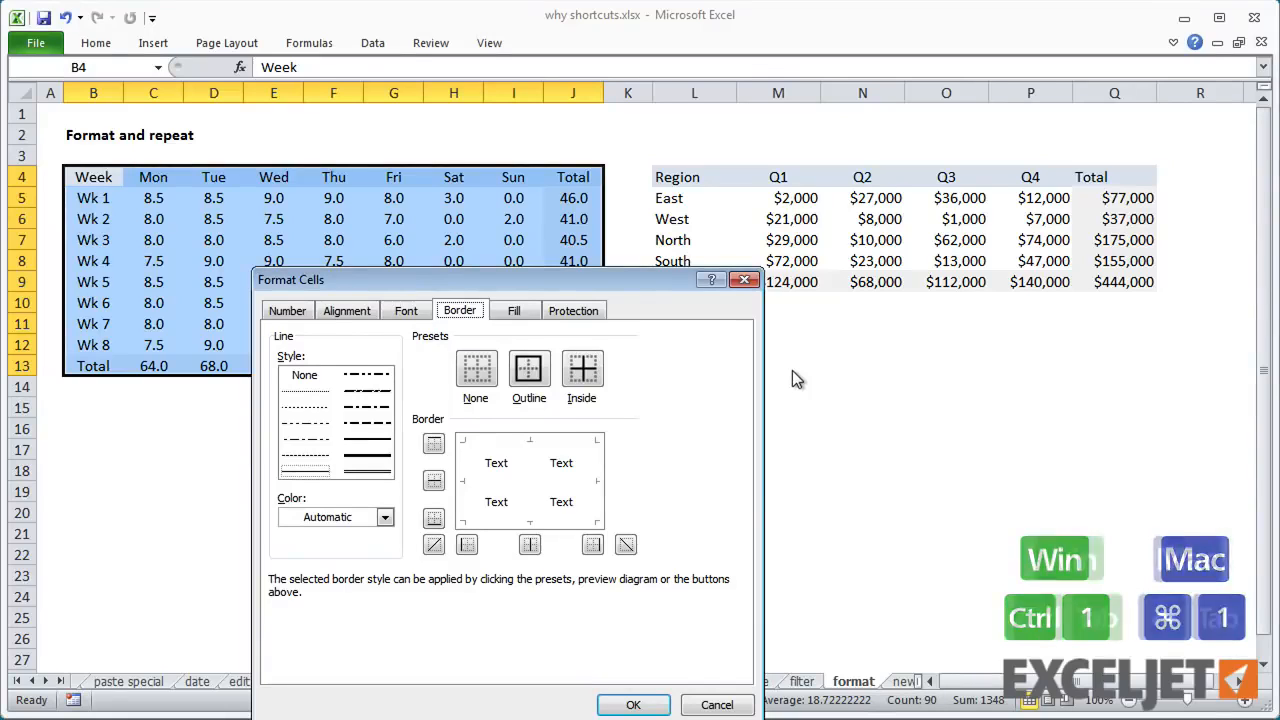
key(ctrl+Tab)
key(ctrl+Tab)
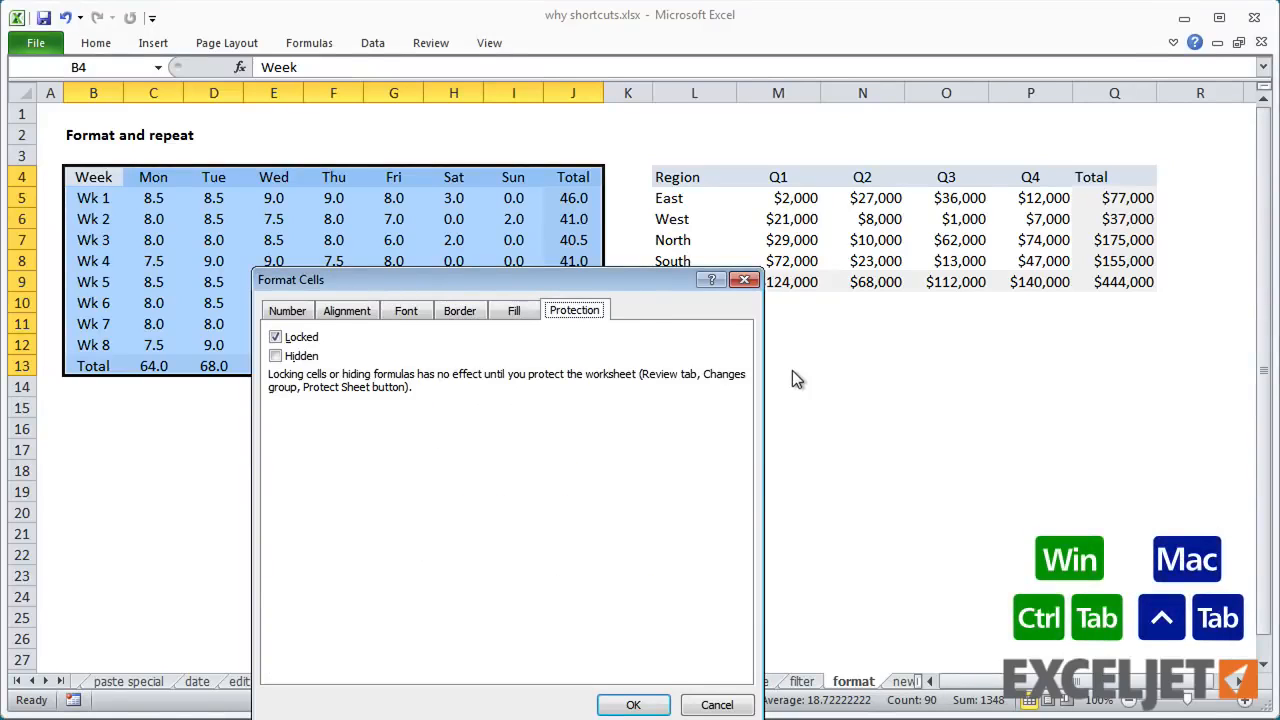
key(ctrl+Tab)
key(ctrl+Tab)
key(ctrl+Tab)
key(ctrl+Tab)
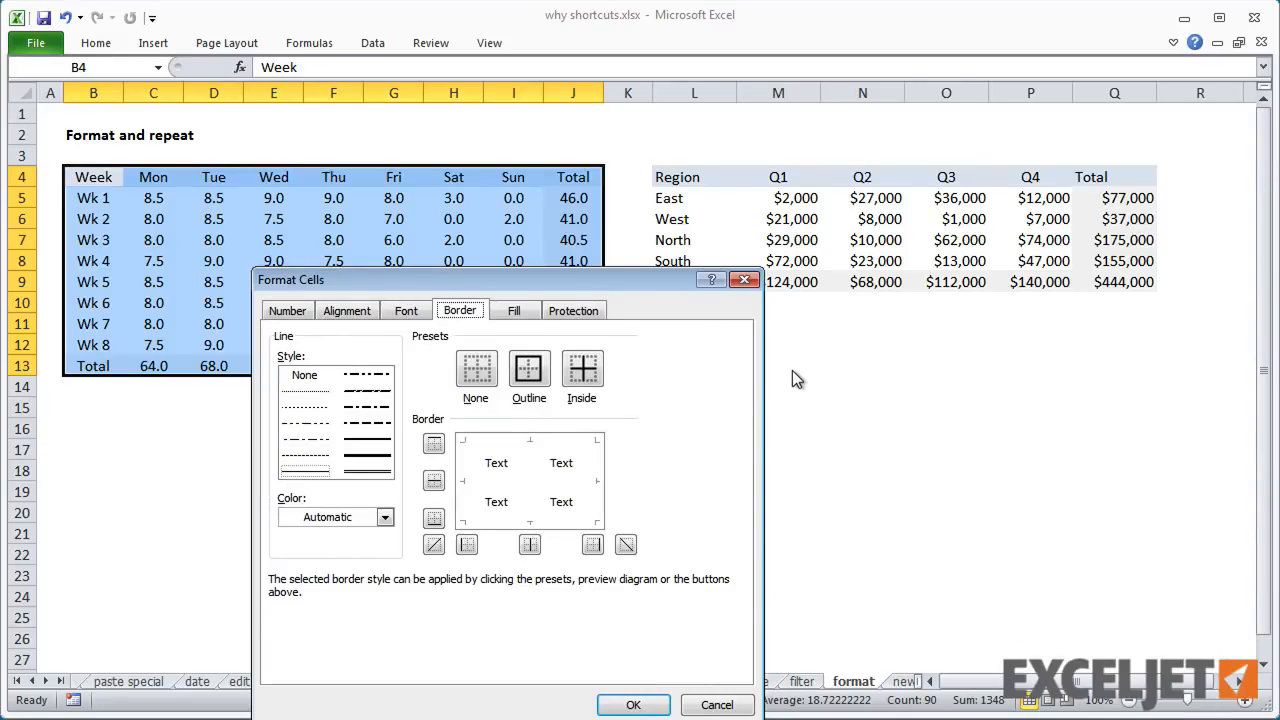
Step: Apply light gray outline and inside borders to the weekly hours table, and deselect it
click(350, 518)
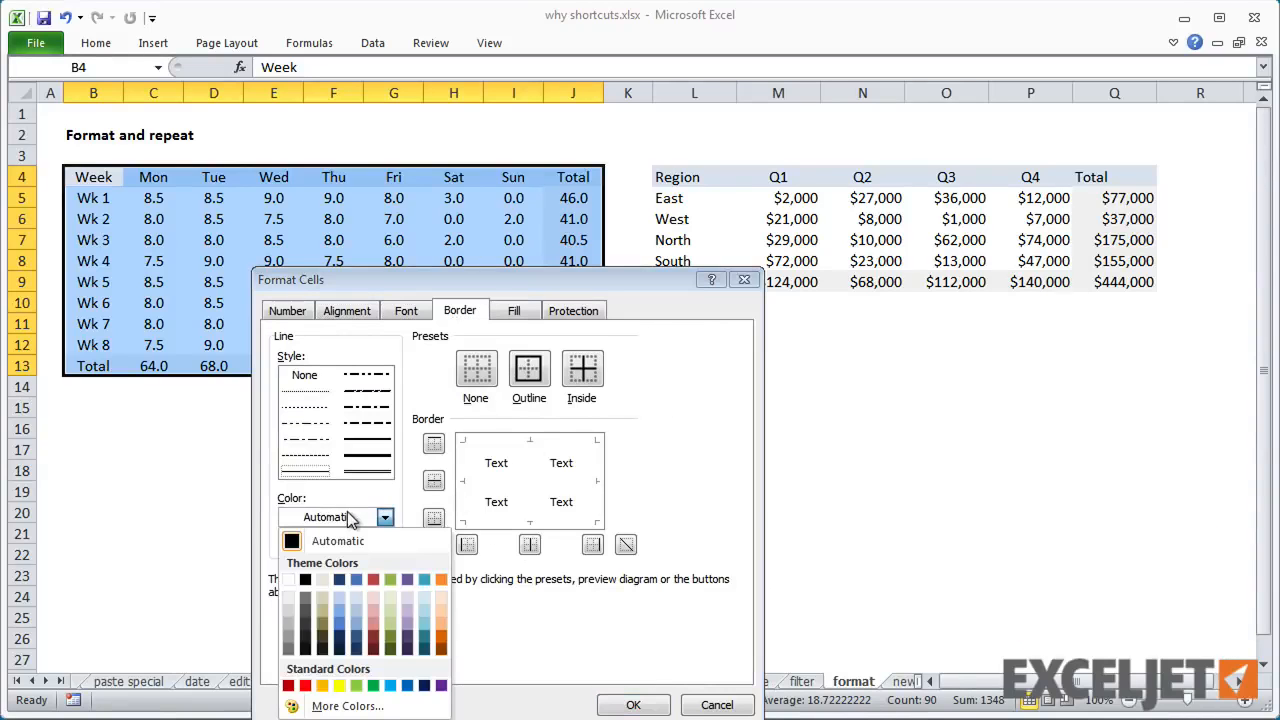
click(287, 626)
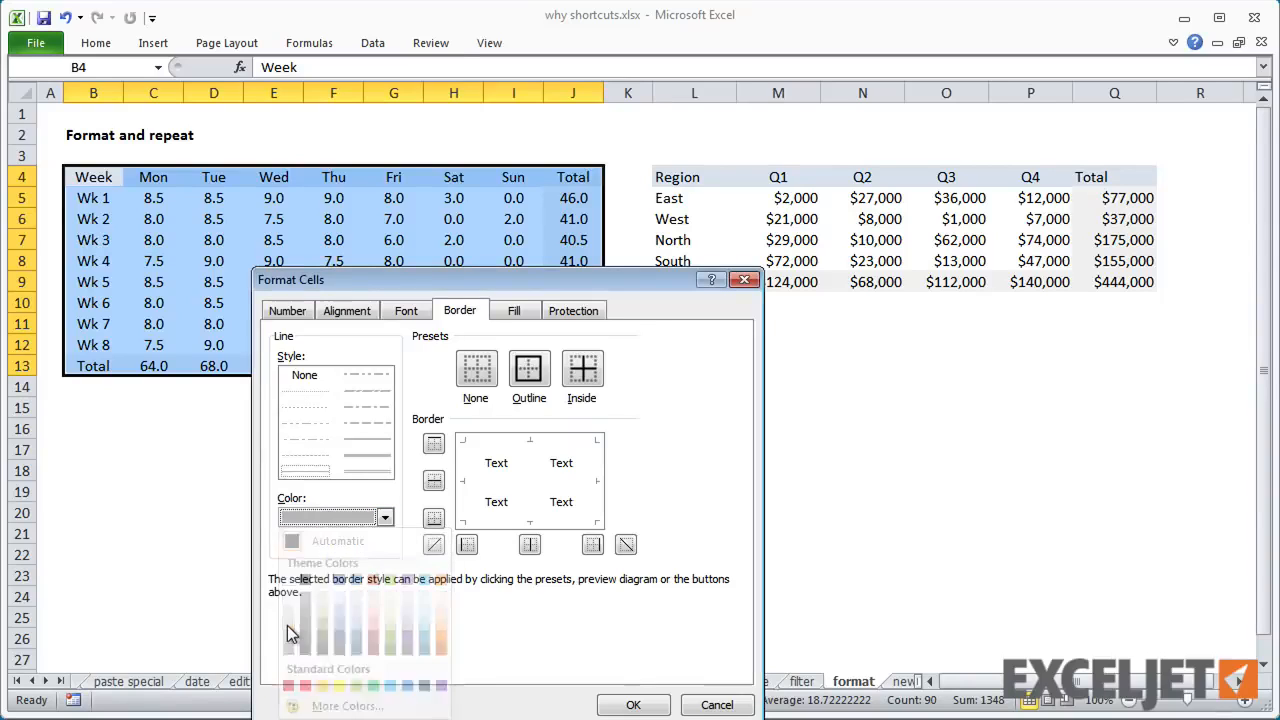
click(538, 385)
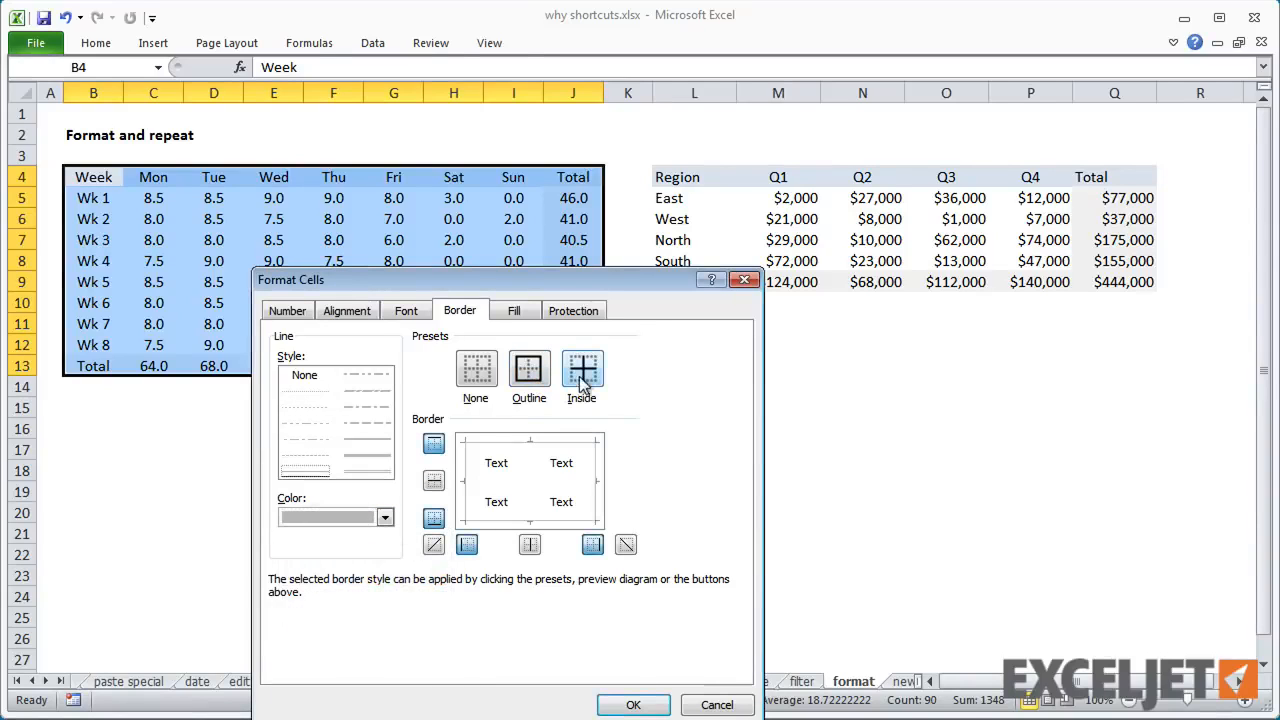
click(584, 382)
click(636, 706)
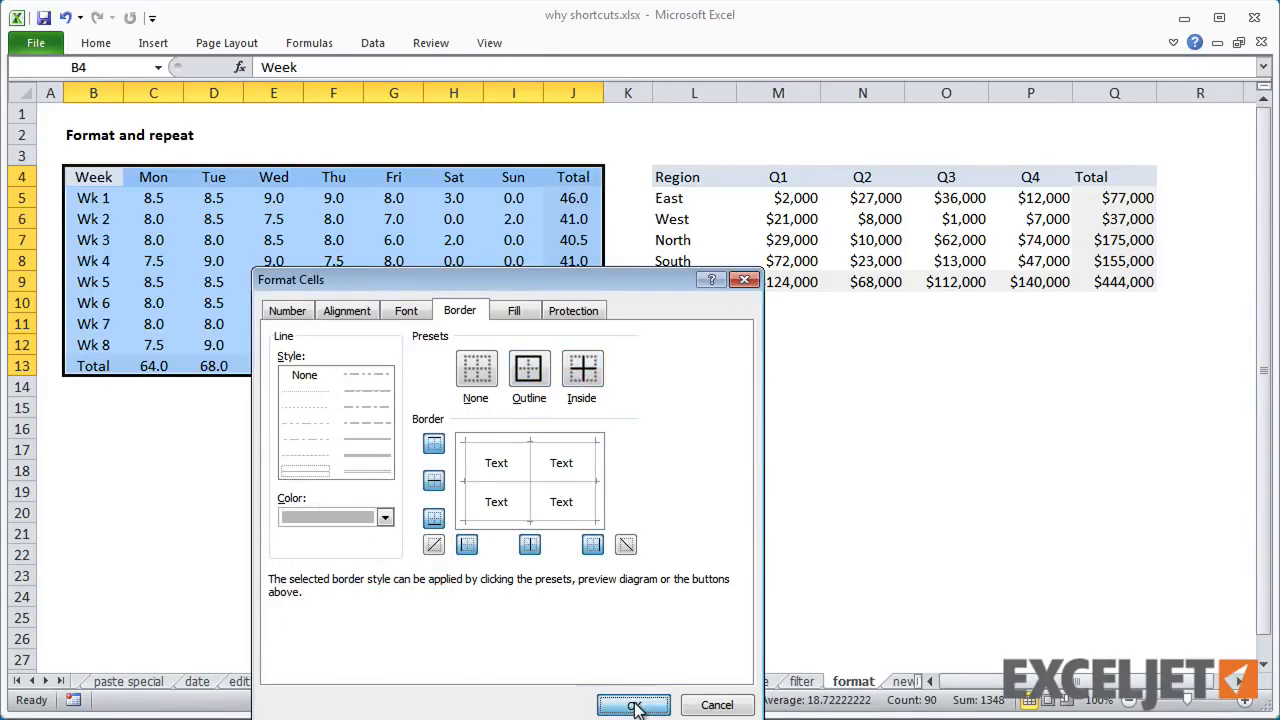
click(319, 433)
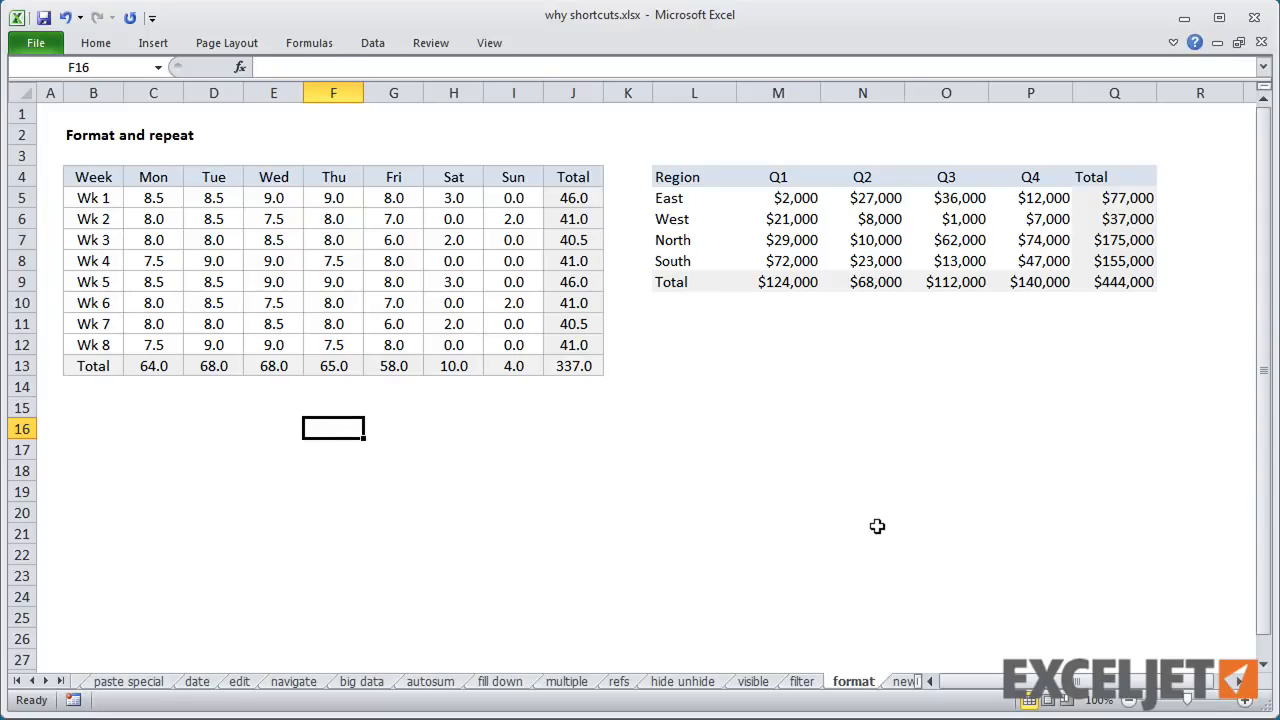
Step: Repeat the last border formatting on the whole quarterly region table, and deselect it
click(792, 261)
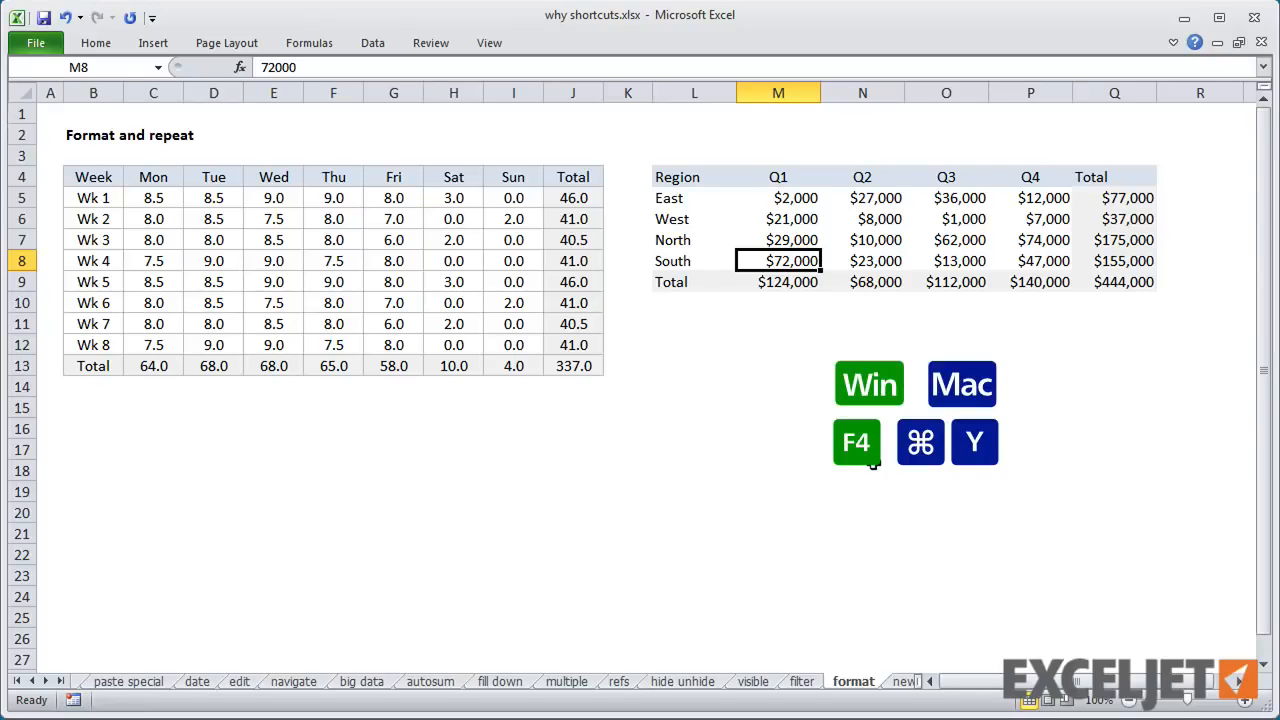
key(ctrl+a)
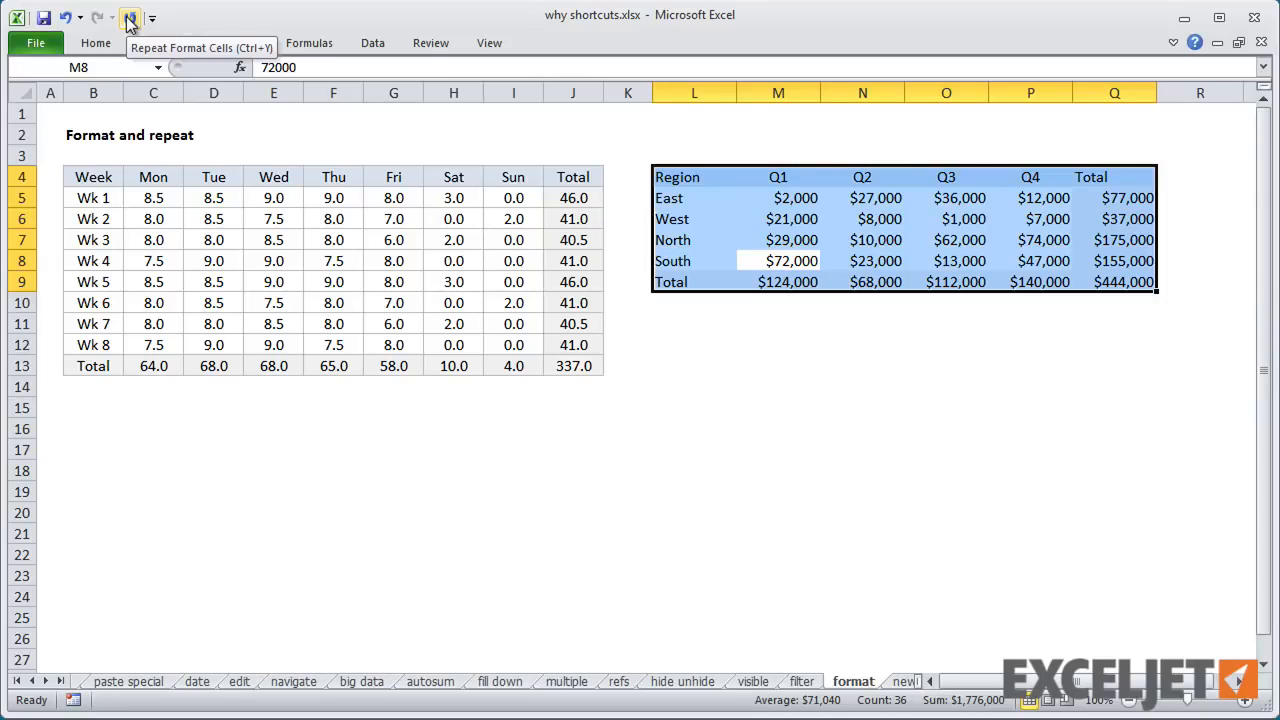
key(F4)
click(709, 358)
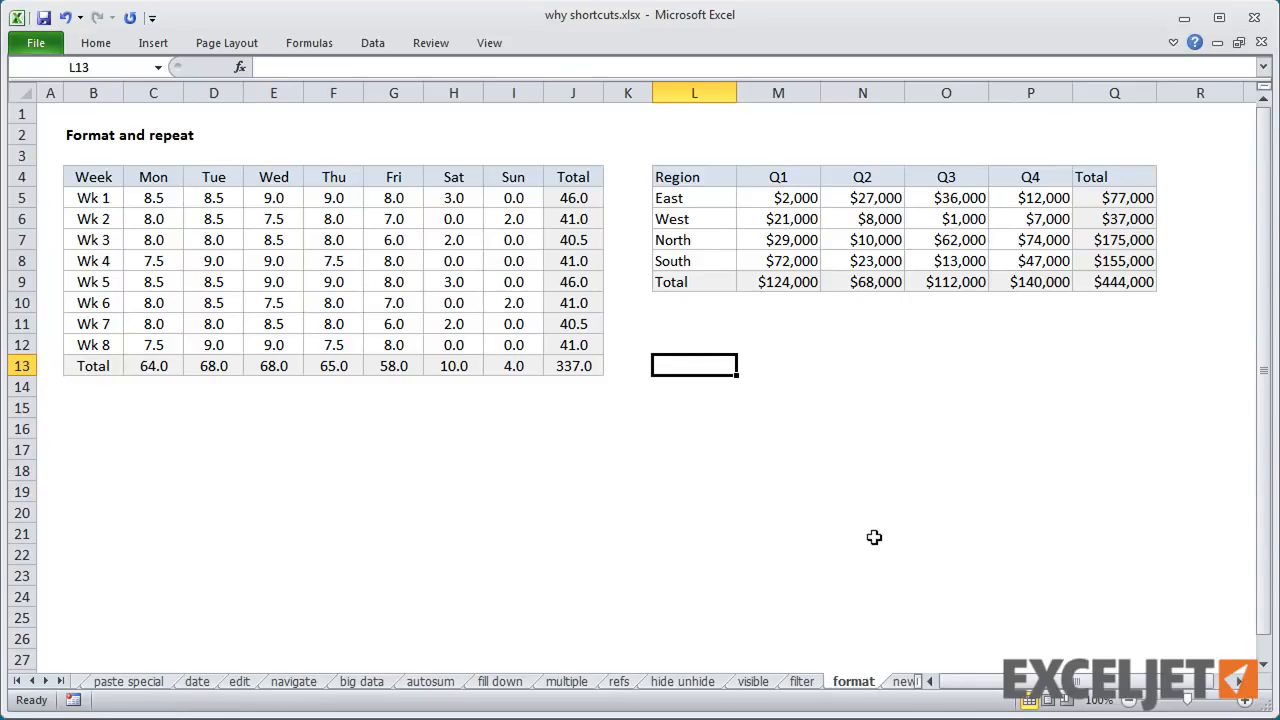
Step: On the new line sheet, edit the address in C10 and insert a line break before the city
key(ctrl+Page_Down)
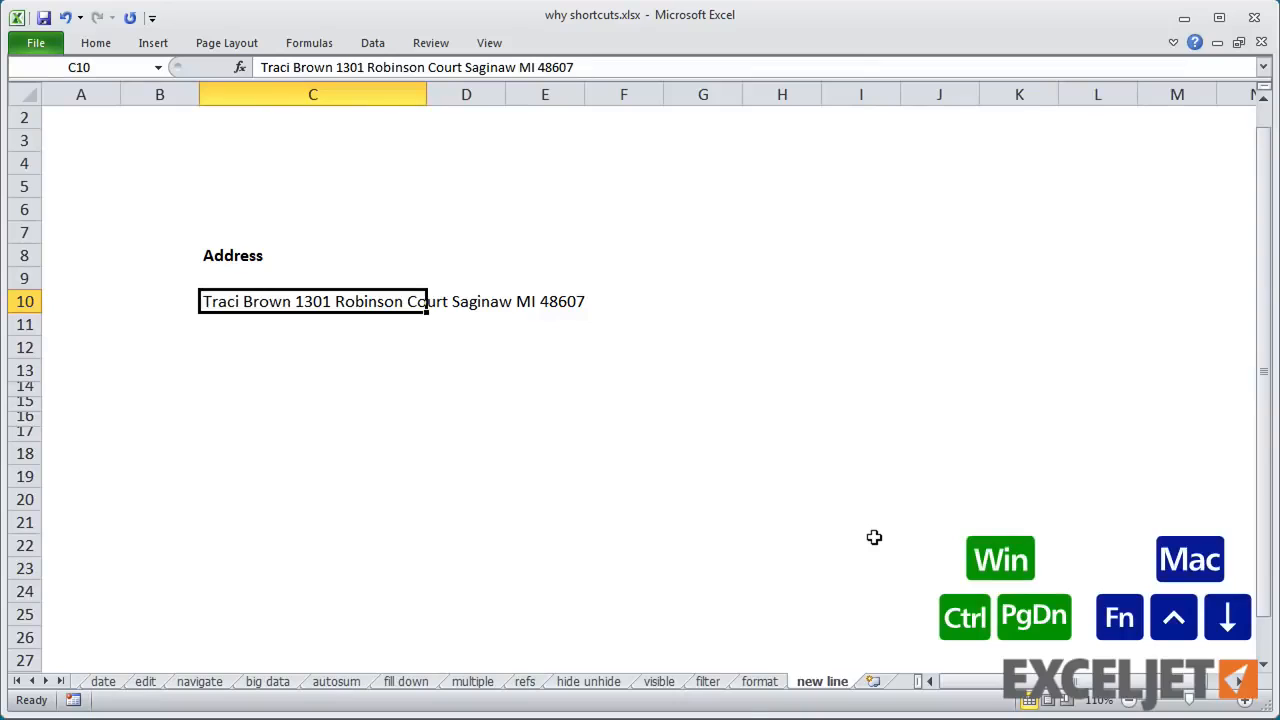
key(F2)
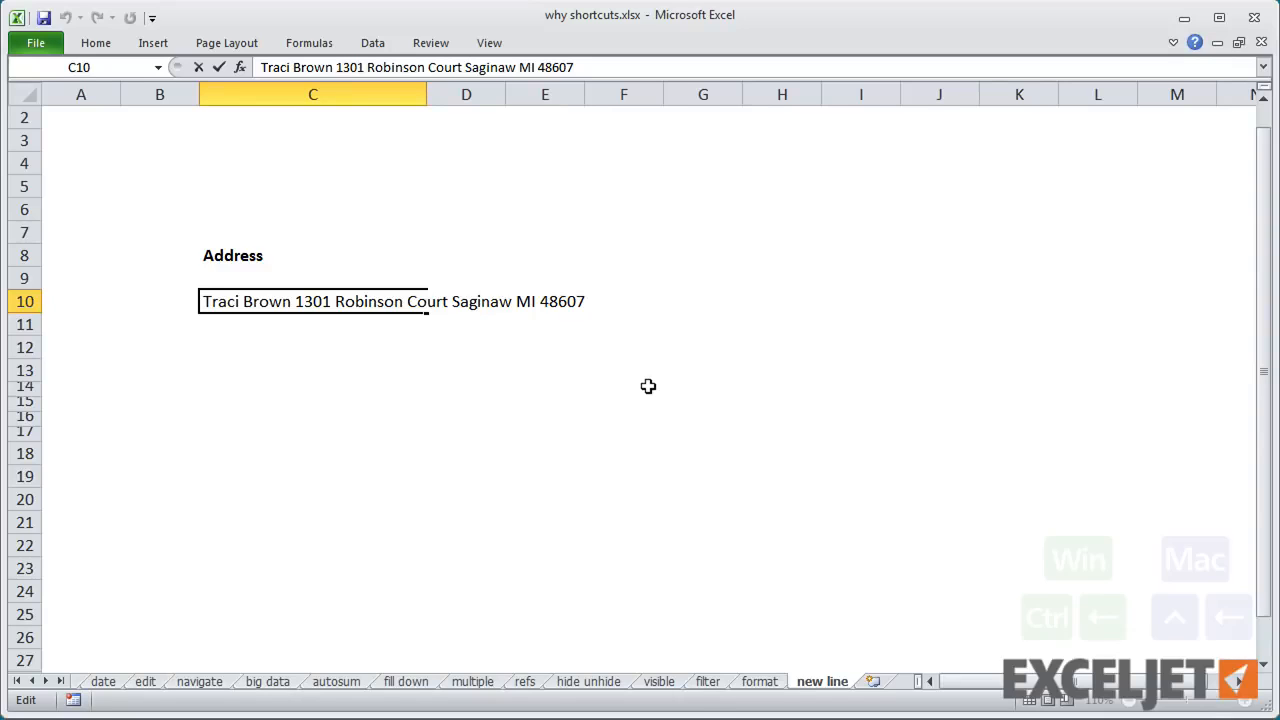
key(ctrl+Left)
key(ctrl+Left)
key(ctrl+Left)
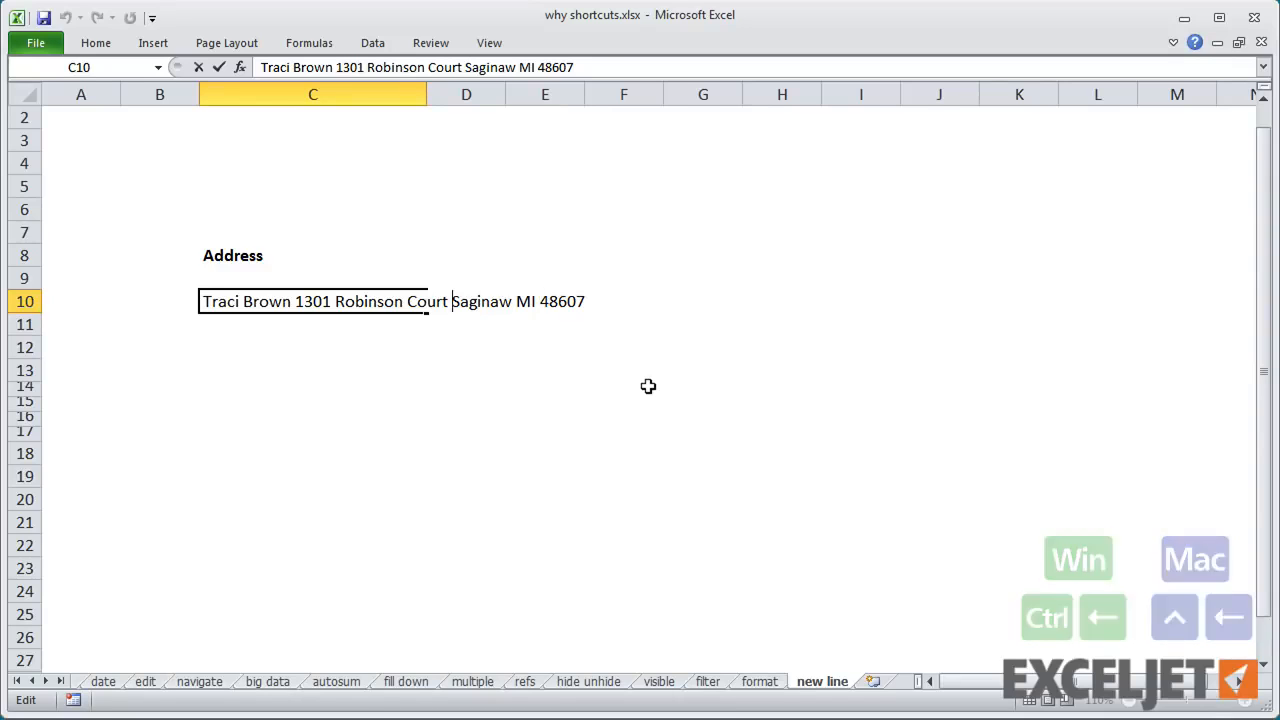
key(alt+Return)
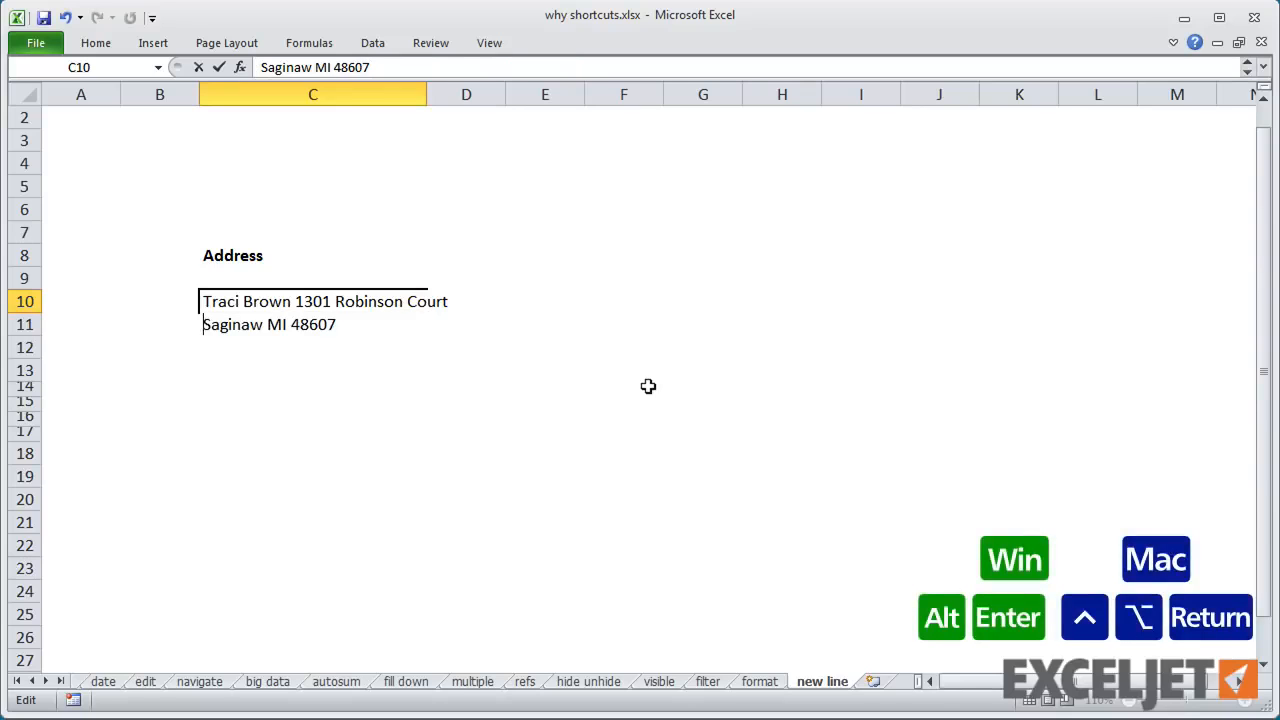
Step: Insert a line break before the street number in C10, commit the entry, and reselect the cell
key(ctrl+Left)
key(ctrl+Left)
key(ctrl+Left)
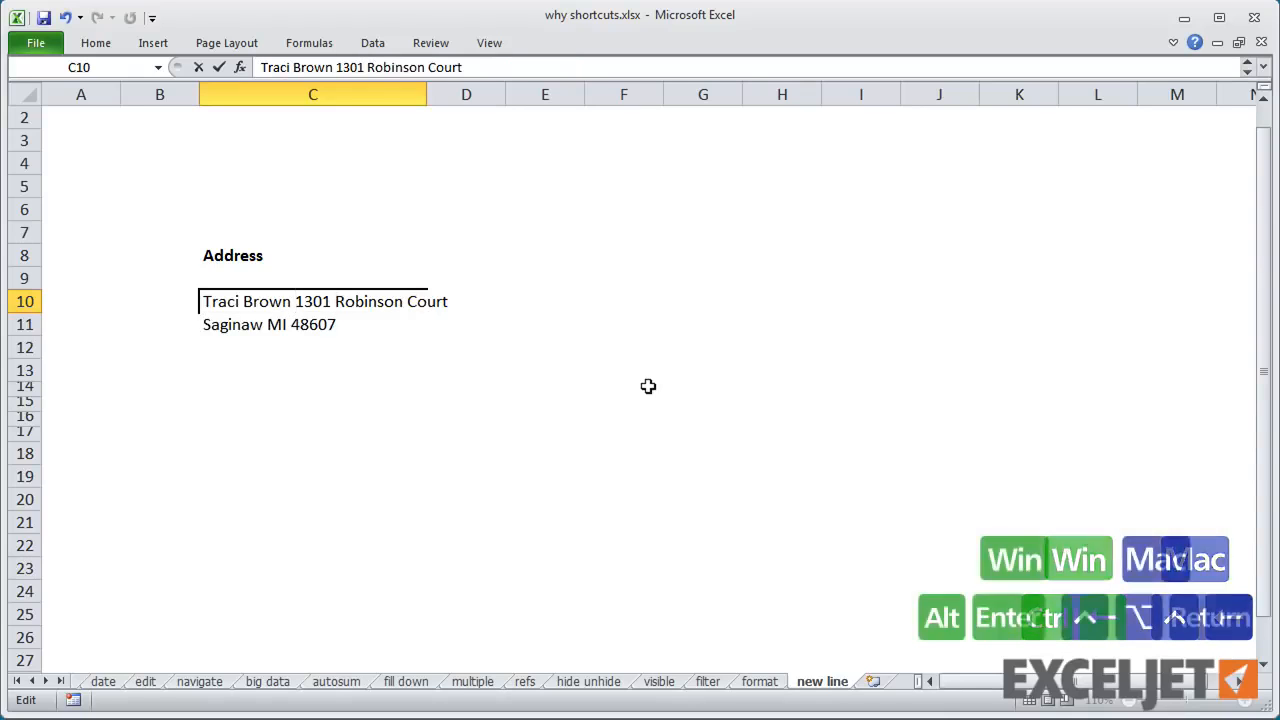
key(alt+Return)
key(Return)
key(Up)
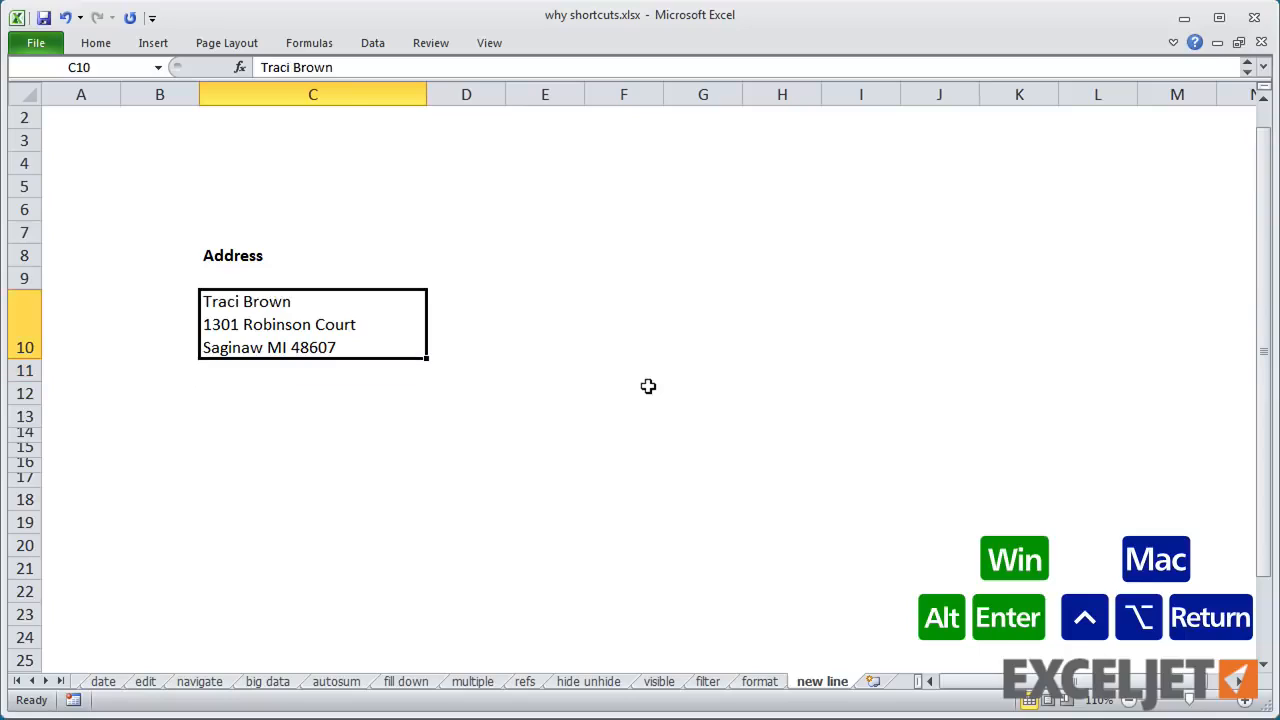
Step: Expand the ribbon to check the Wrap Text setting of the address cell C10, and select C12
key(ctrl+F1)
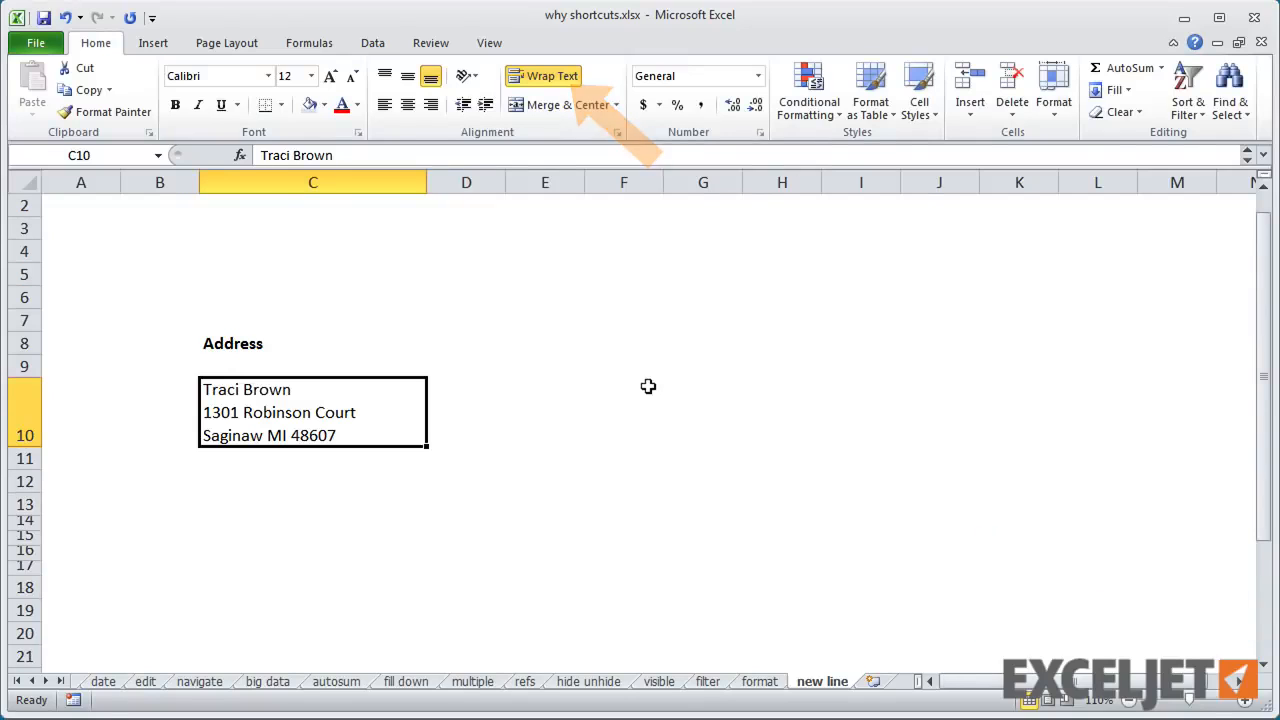
click(245, 482)
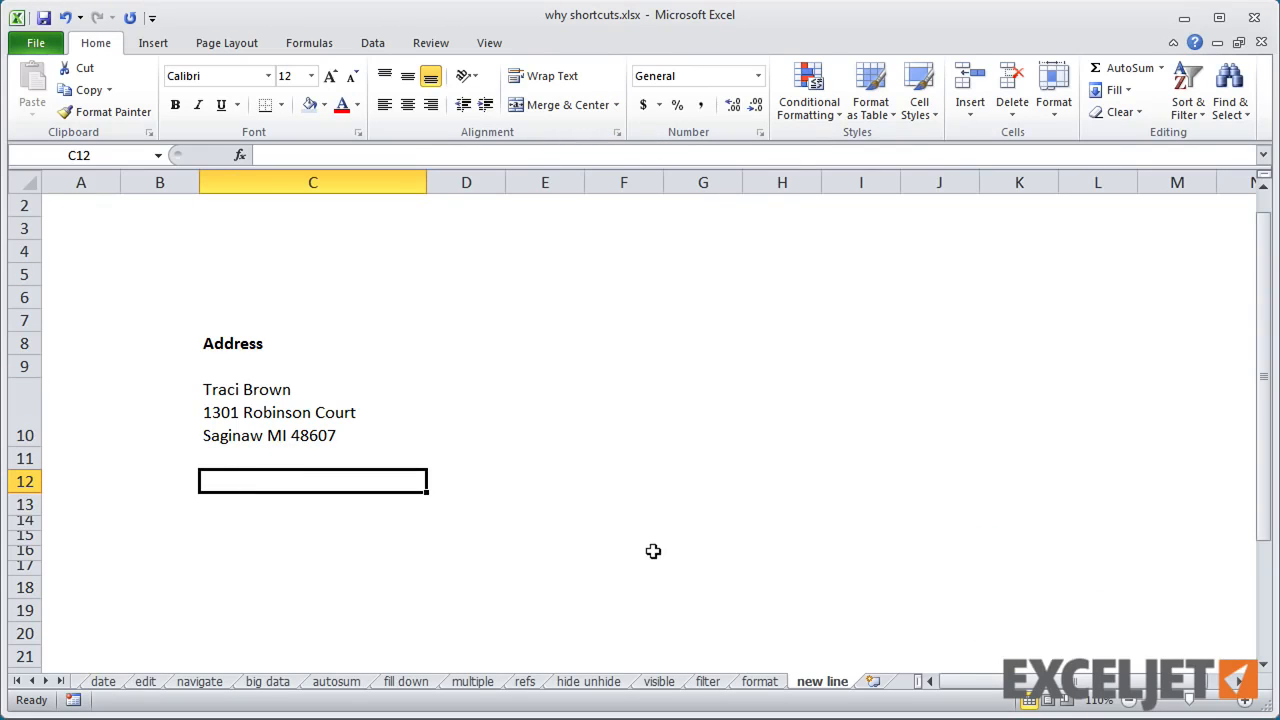